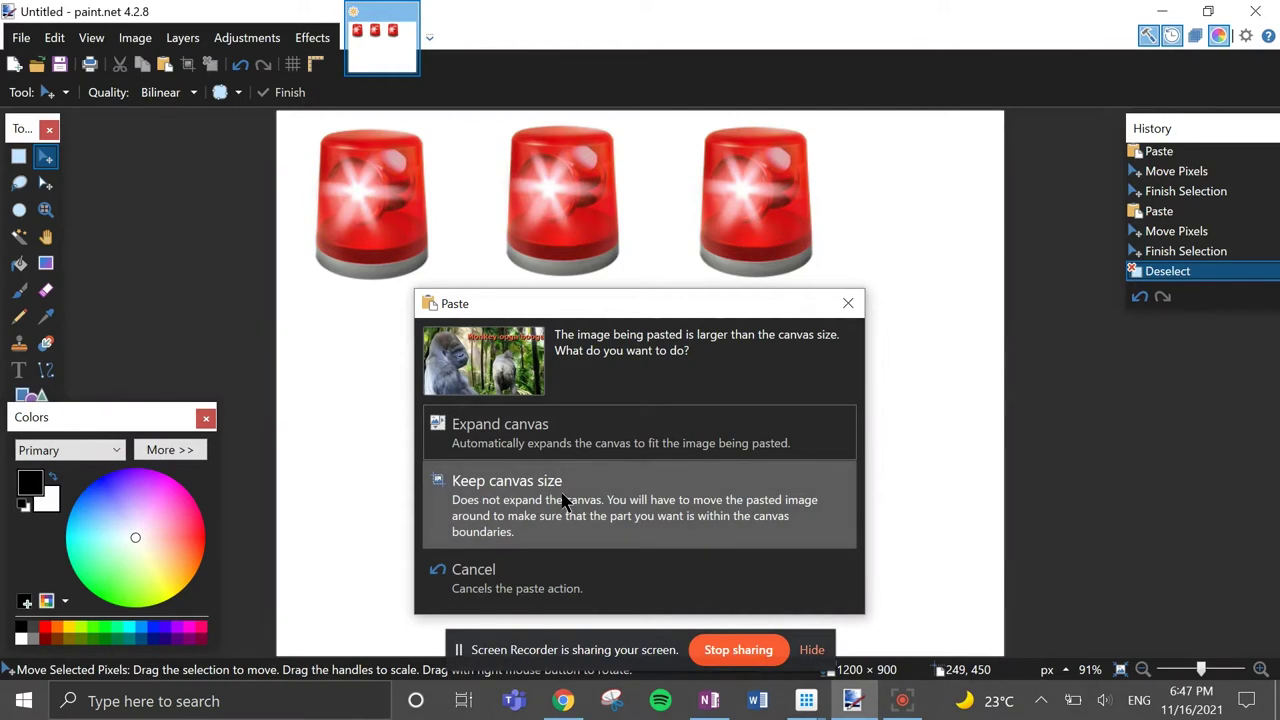
Paste the gorilla picture at the current canvas size, squash it into a wide strip below the sirens, and deselect it.
{"action": "left_click", "coordinate": [563, 500]}
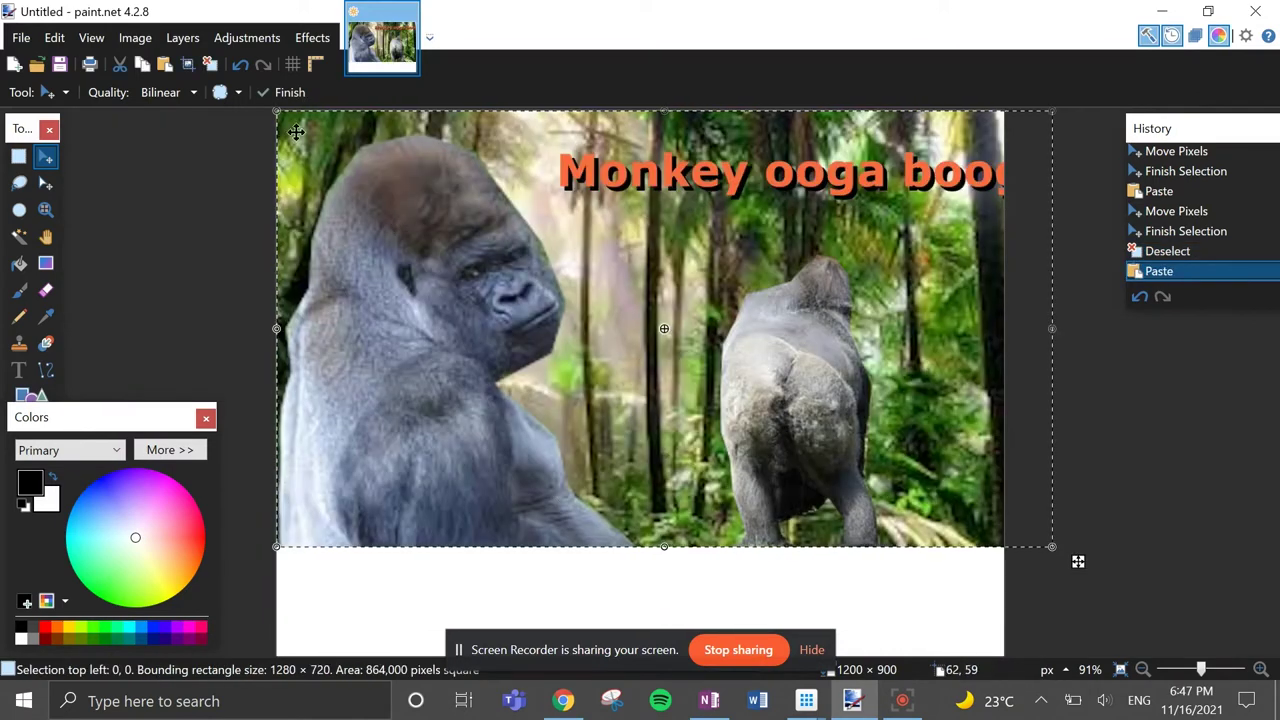
{"action": "left_click_drag", "start_coordinate": [275, 110], "coordinate": [168, 401]}
{"action": "left_click", "coordinate": [580, 320]}
{"action": "key", "text": "ctrl+d"}
Add the text "National Ooga booga day" in Calibri size 30 just above the gorilla strip.
{"action": "left_click", "coordinate": [19, 290]}
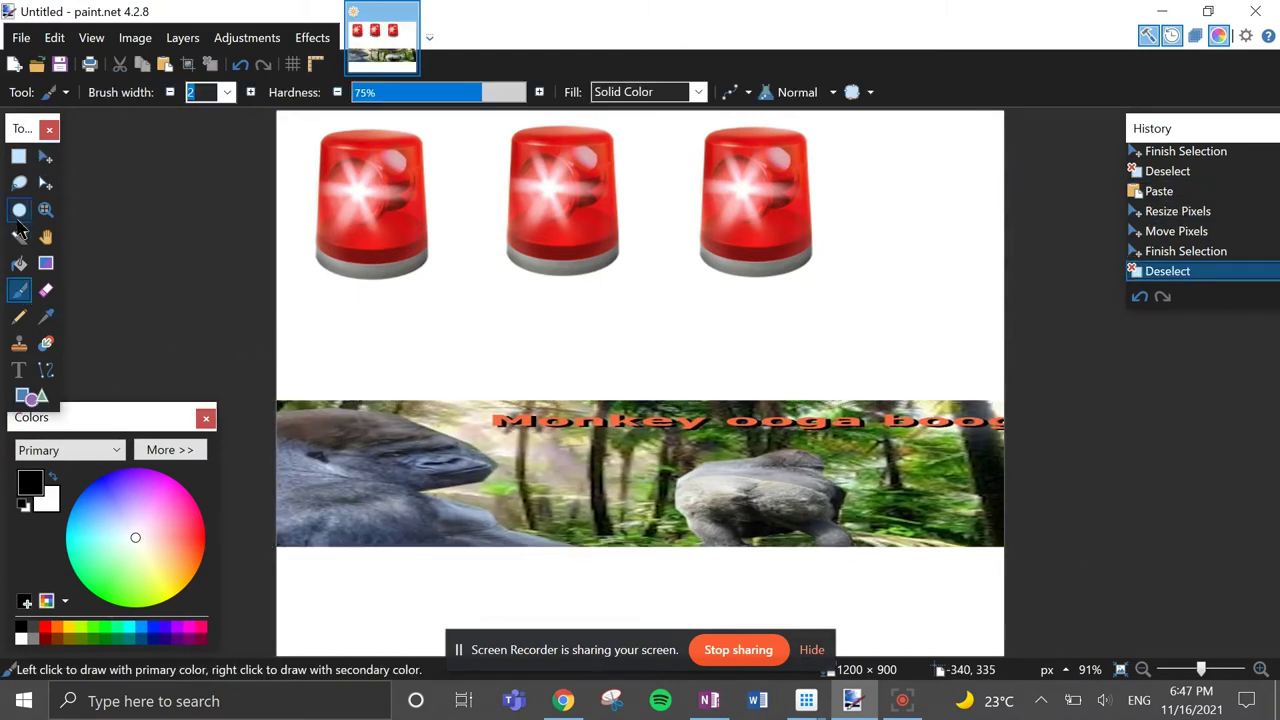
{"action": "left_click", "coordinate": [19, 370]}
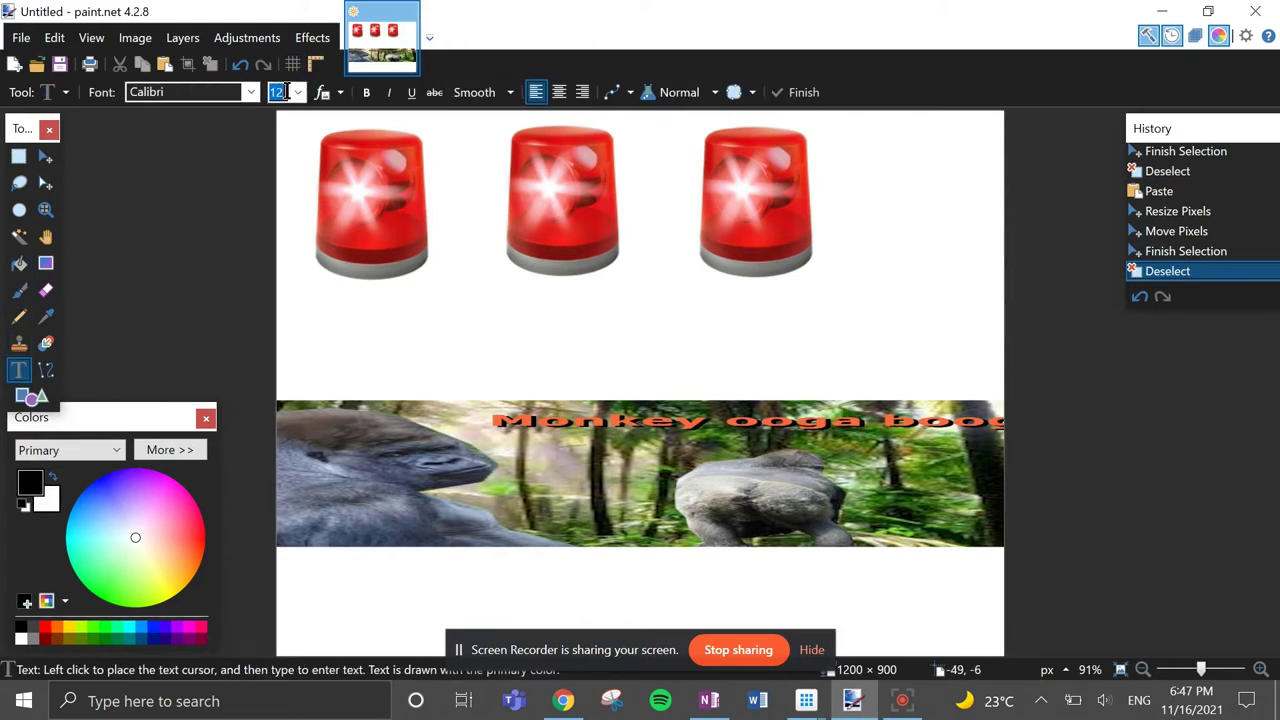
{"action": "left_click", "coordinate": [332, 372]}
{"action": "type", "text": "Nation"}
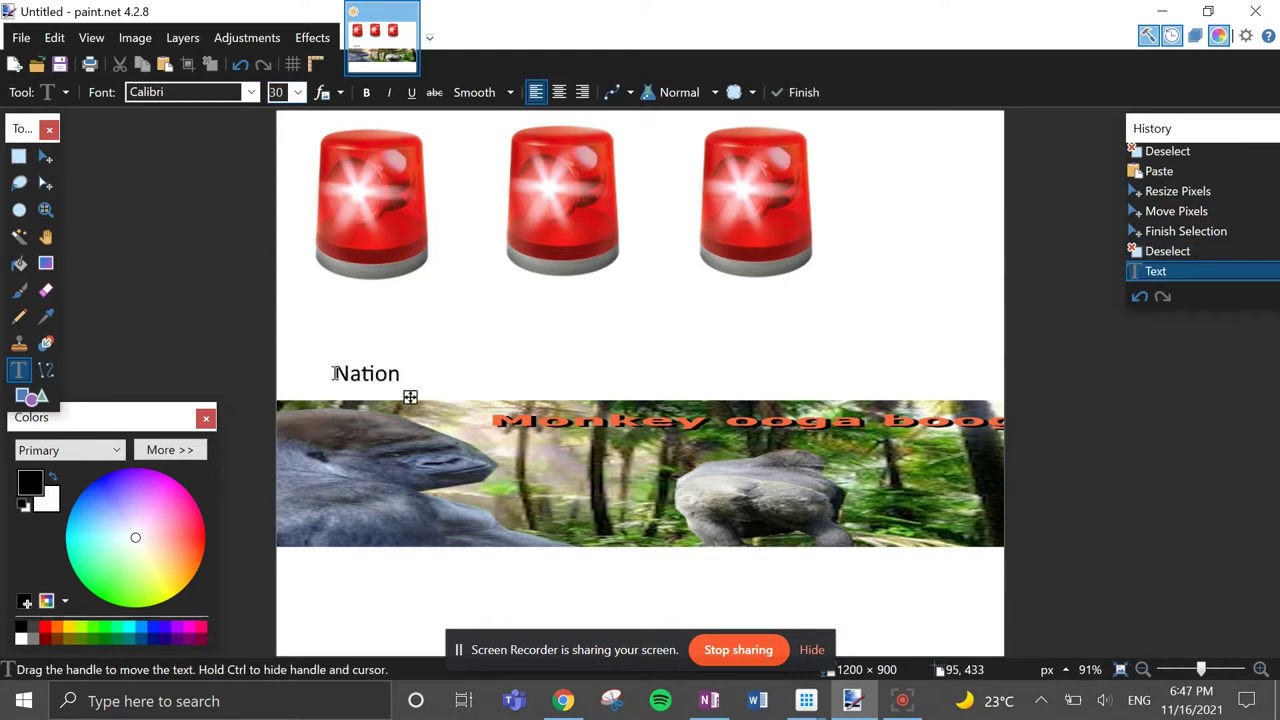
{"action": "type", "text": "al Ooga booga day"}
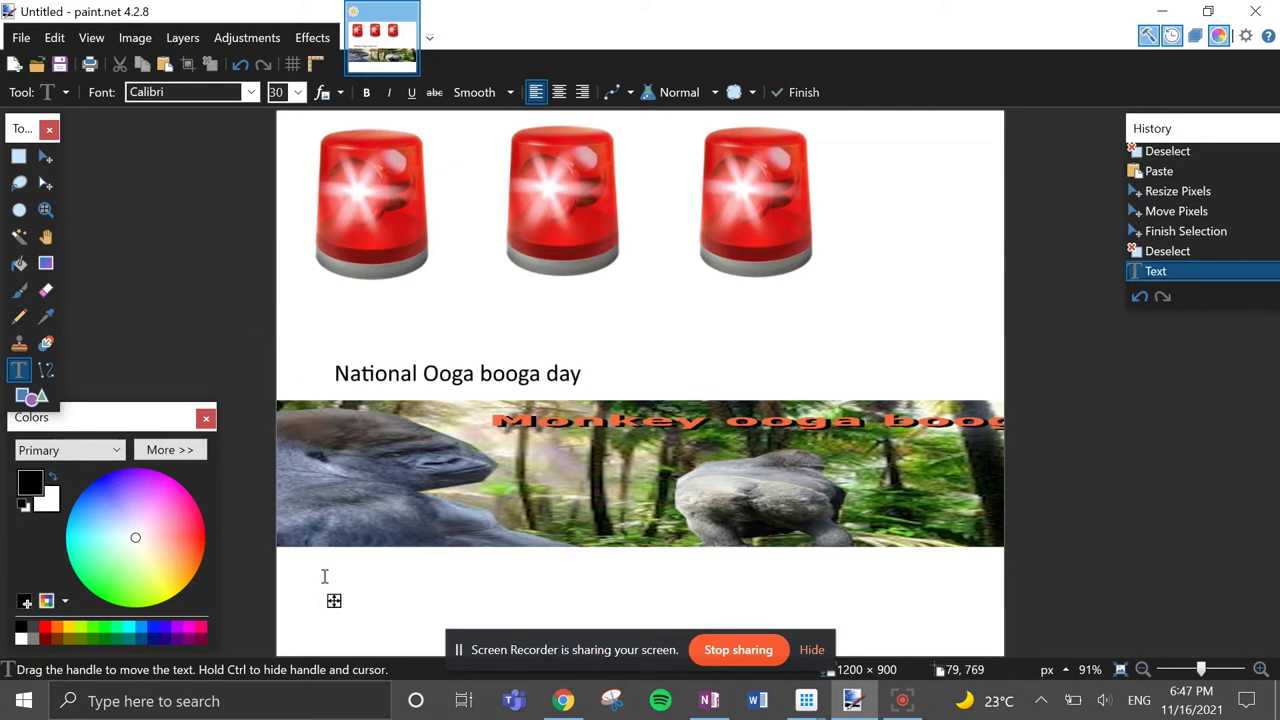
Add the text "be reaDy 4:405pm outside your house get monkey costume be ready" just below the gorilla strip.
{"action": "type", "text": "be reaDu"}
{"action": "key", "text": "BackSpace"}
{"action": "type", "text": "y 4:405pm outside yo"}
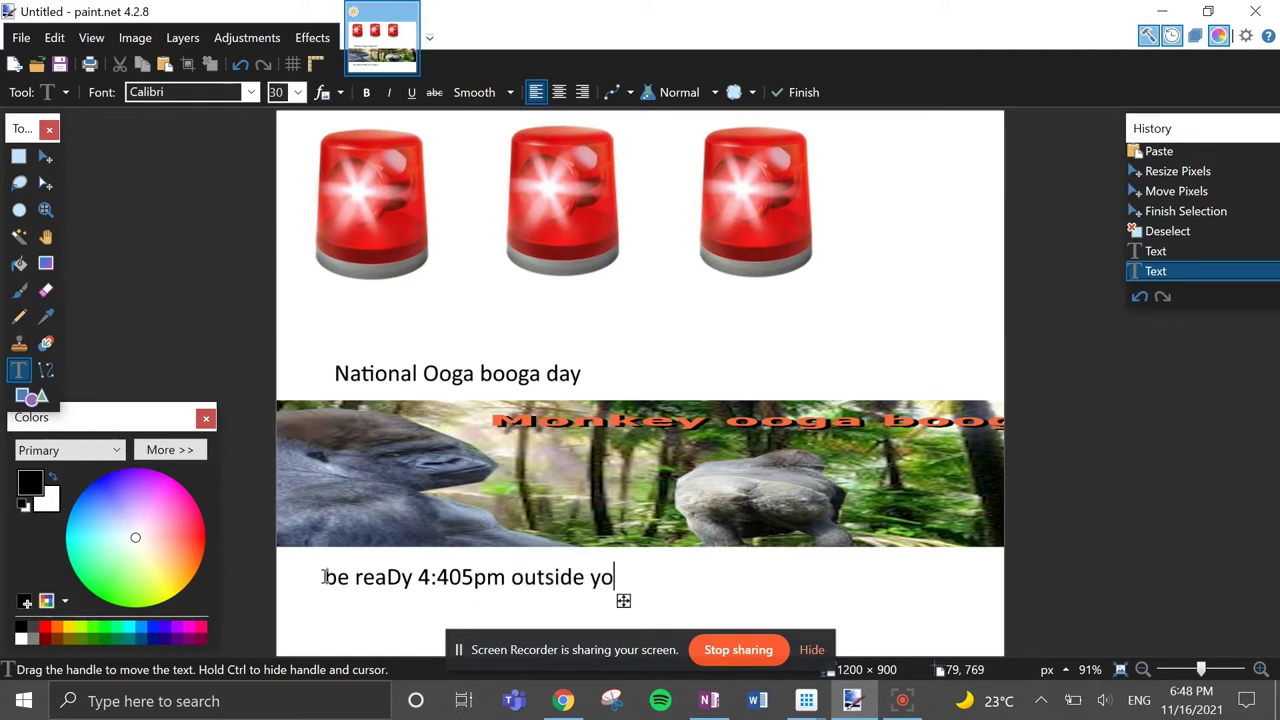
{"action": "type", "text": "ur house"}
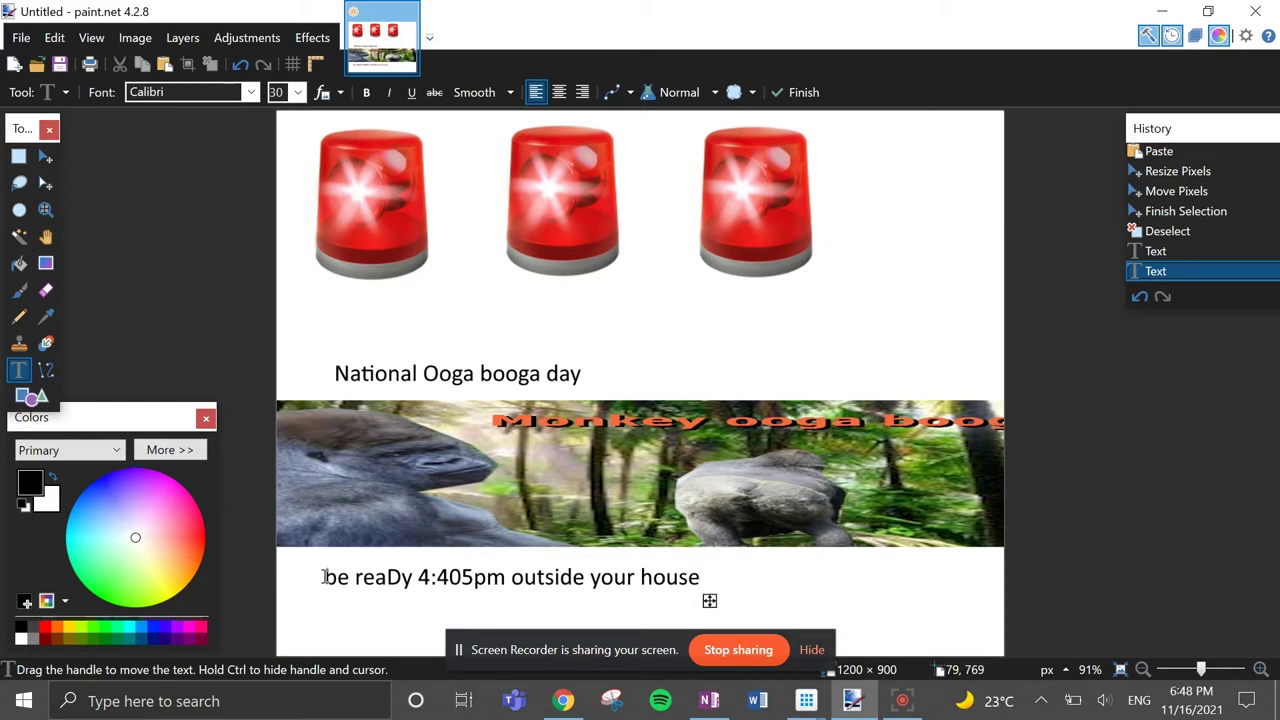
{"action": "type", "text": " get monkey cost"}
{"action": "key", "text": "BackSpace"}
{"action": "type", "text": "ume be re"}
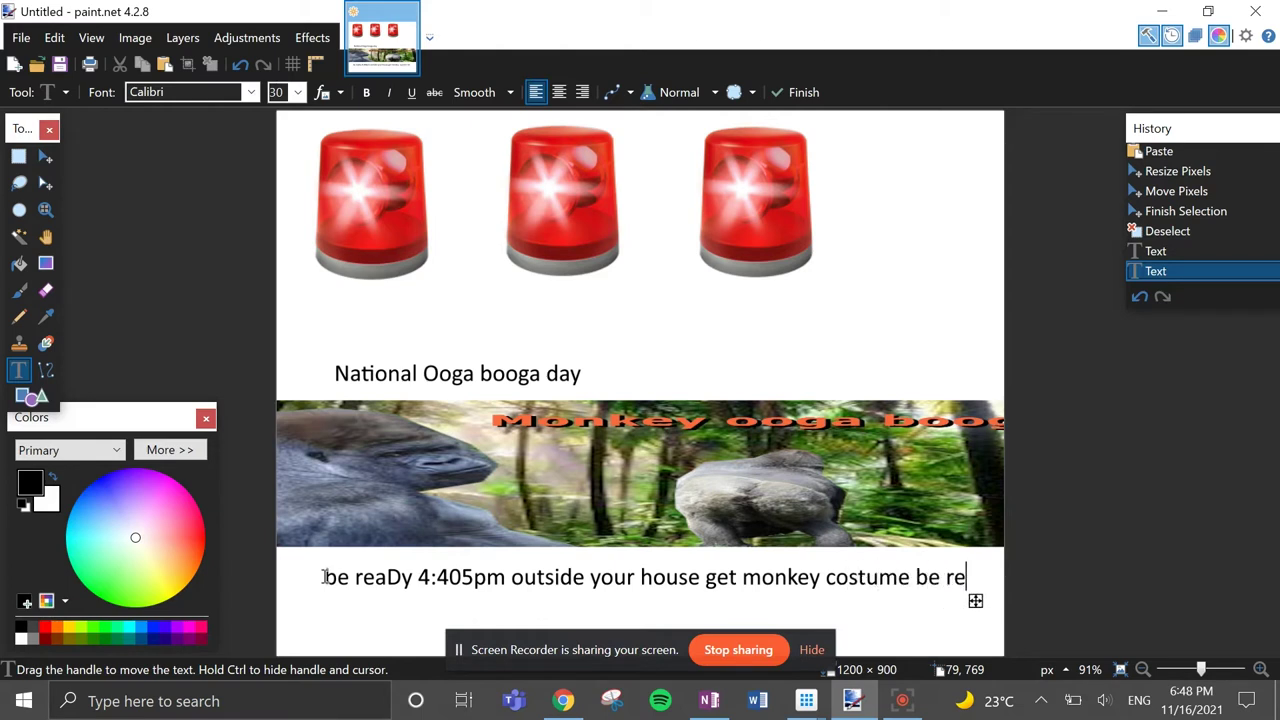
{"action": "type", "text": "ady"}
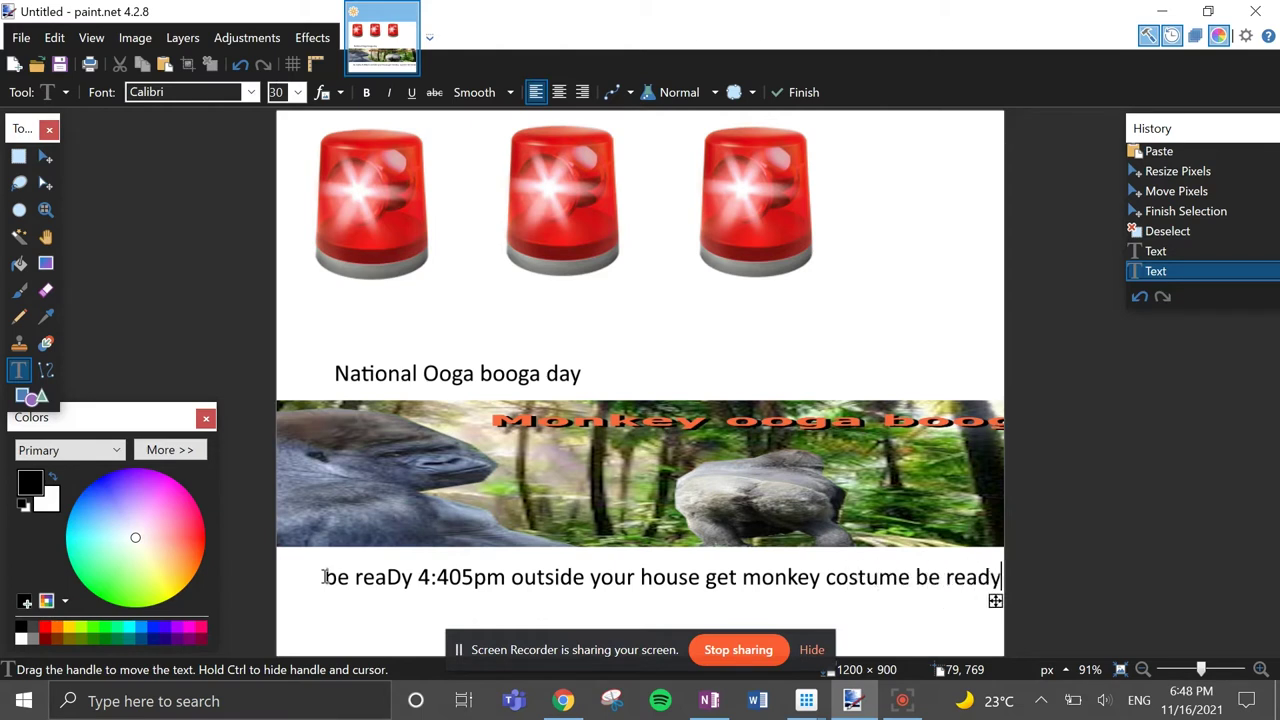
Add the text "or we will sacrafice you to the monkey gods" under the previous line and hide the screen-sharing notice.
{"action": "left_click", "coordinate": [350, 628]}
{"action": "type", "text": "for we"}
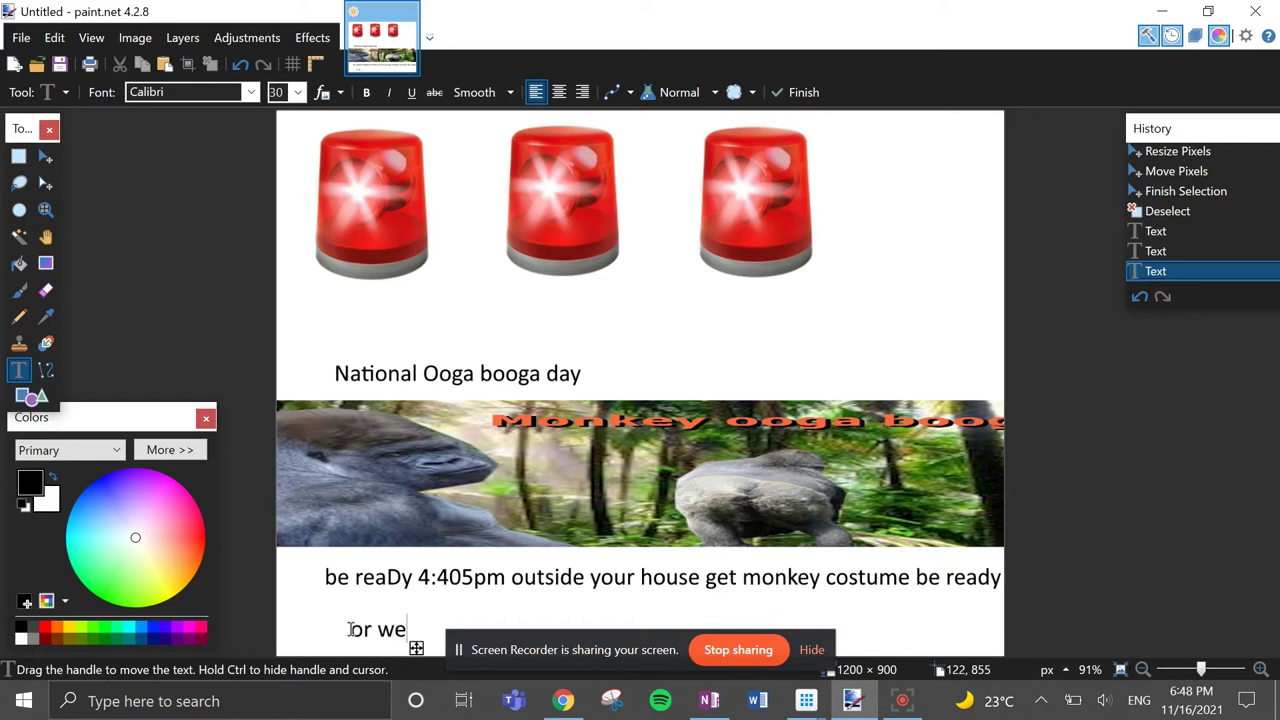
{"action": "type", "text": " wi"}
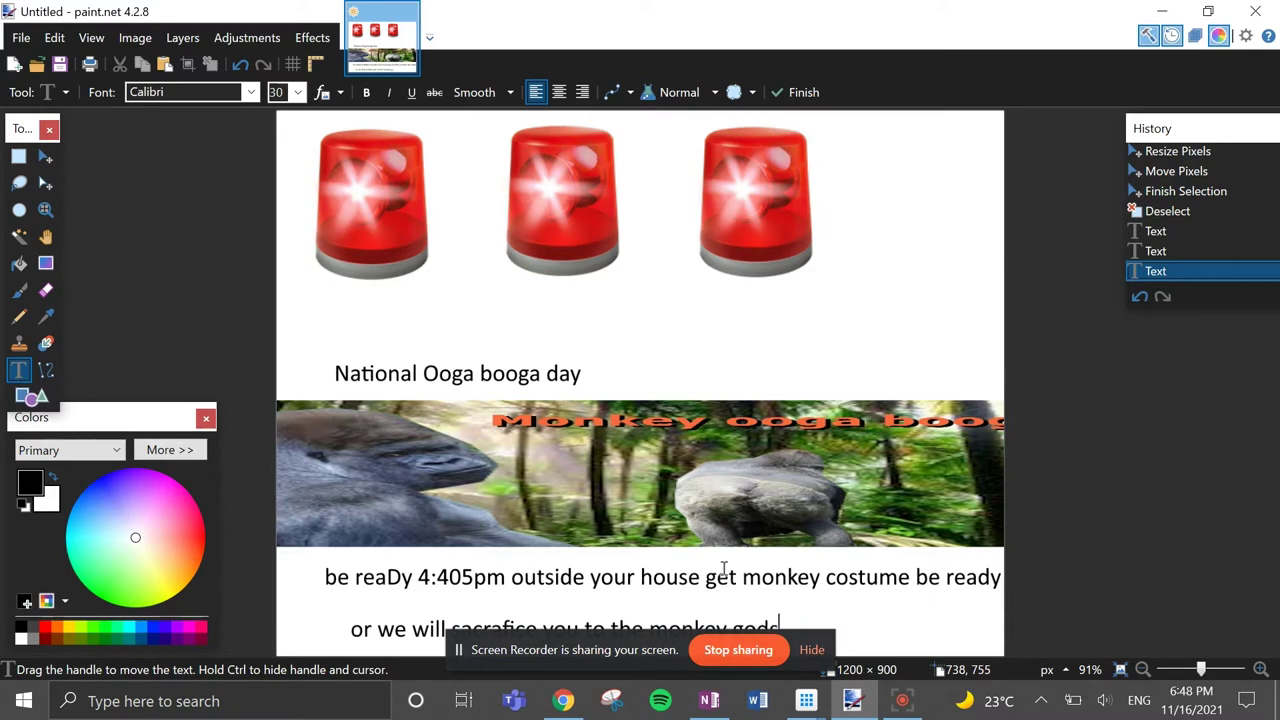
{"action": "left_click", "coordinate": [811, 650]}
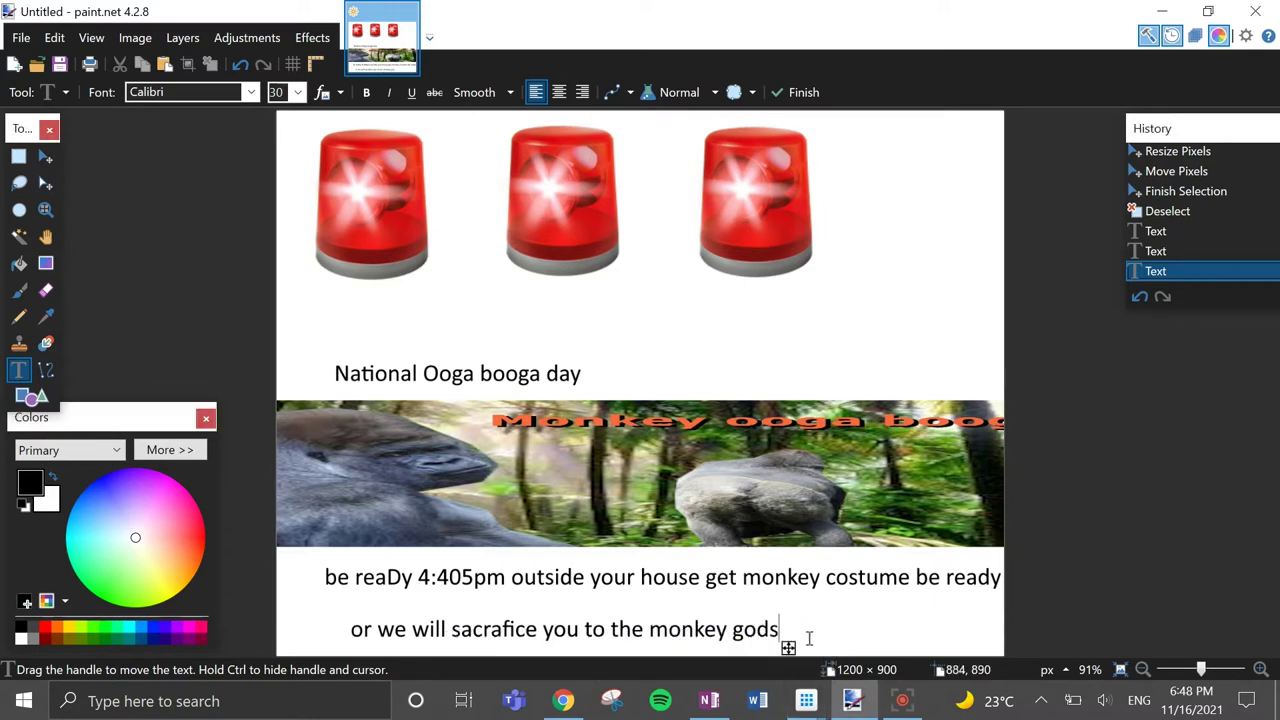
Switch to Chrome and search Google Images for "monkey costume".
{"action": "left_click", "coordinate": [563, 700]}
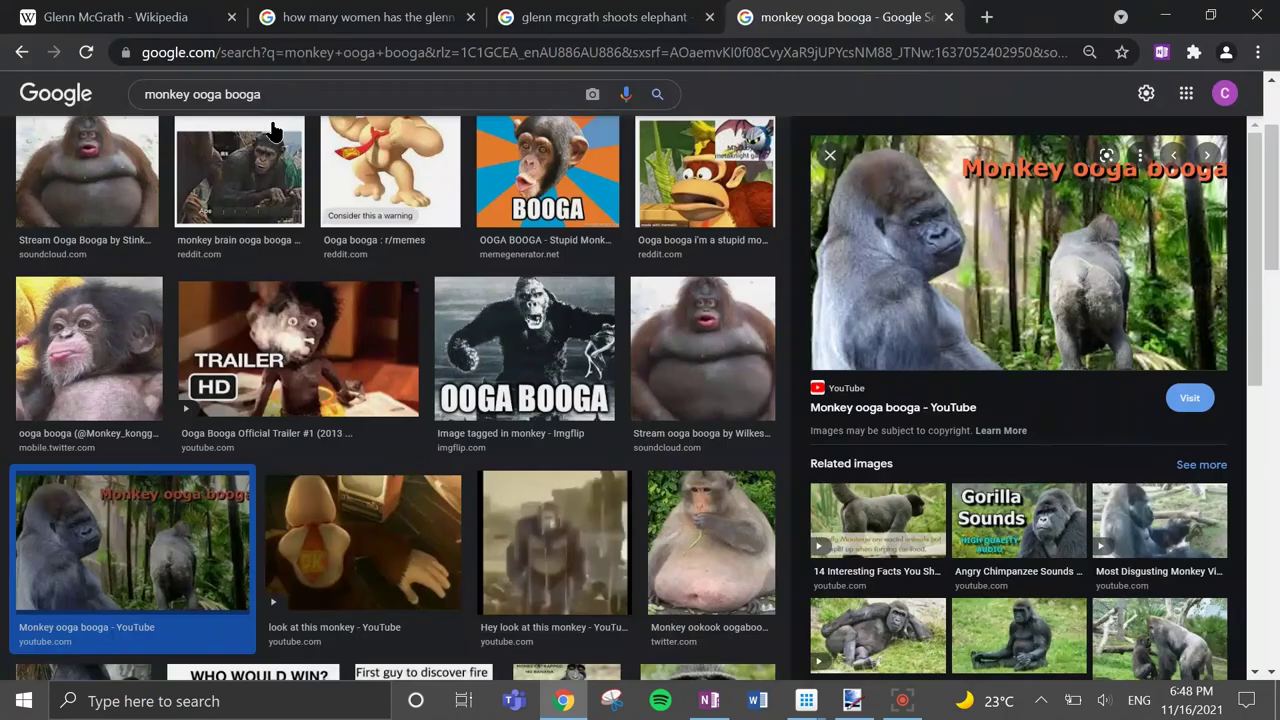
{"action": "left_click_drag", "start_coordinate": [275, 94], "coordinate": [3, 93]}
{"action": "type", "text": "monke"}
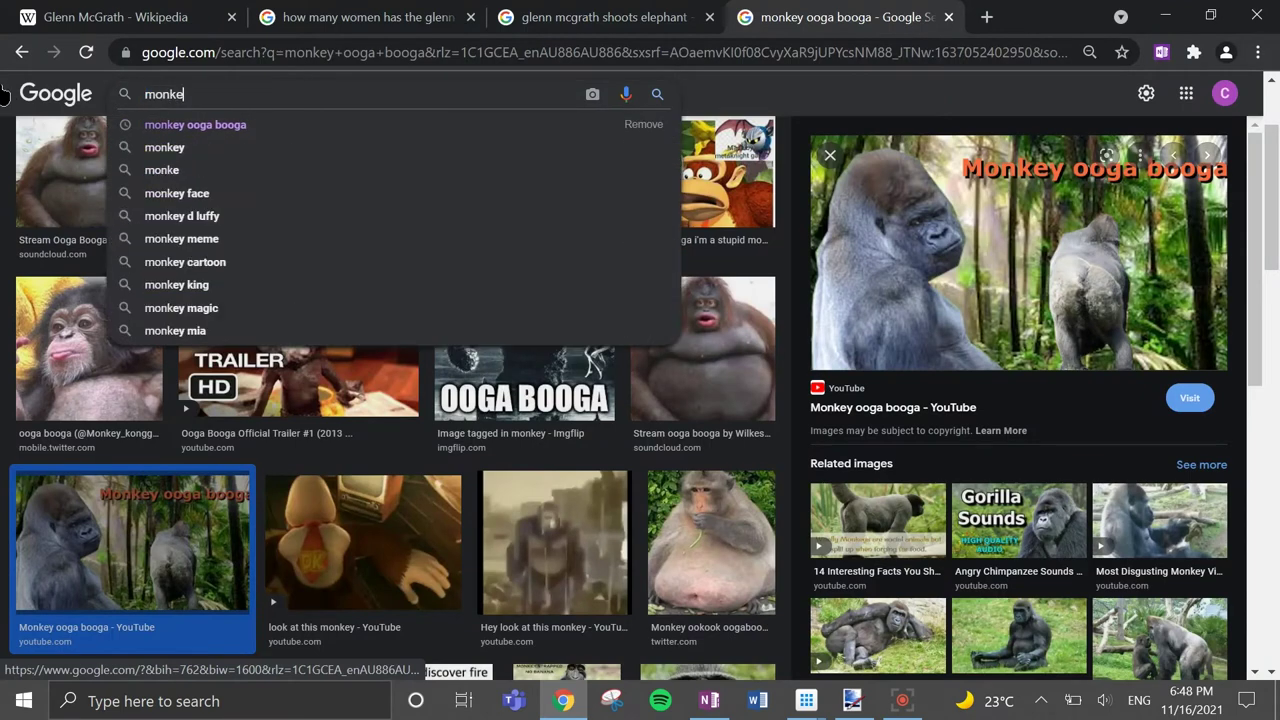
{"action": "type", "text": "y costume"}
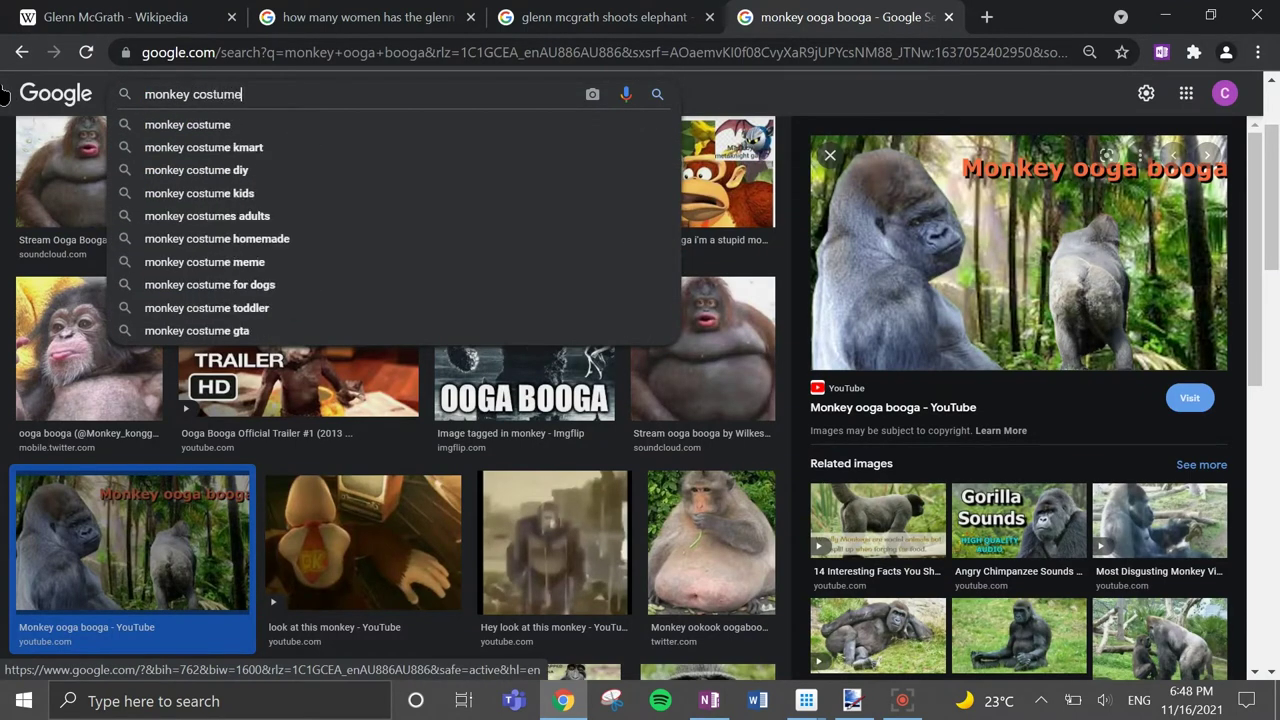
{"action": "key", "text": "Return"}
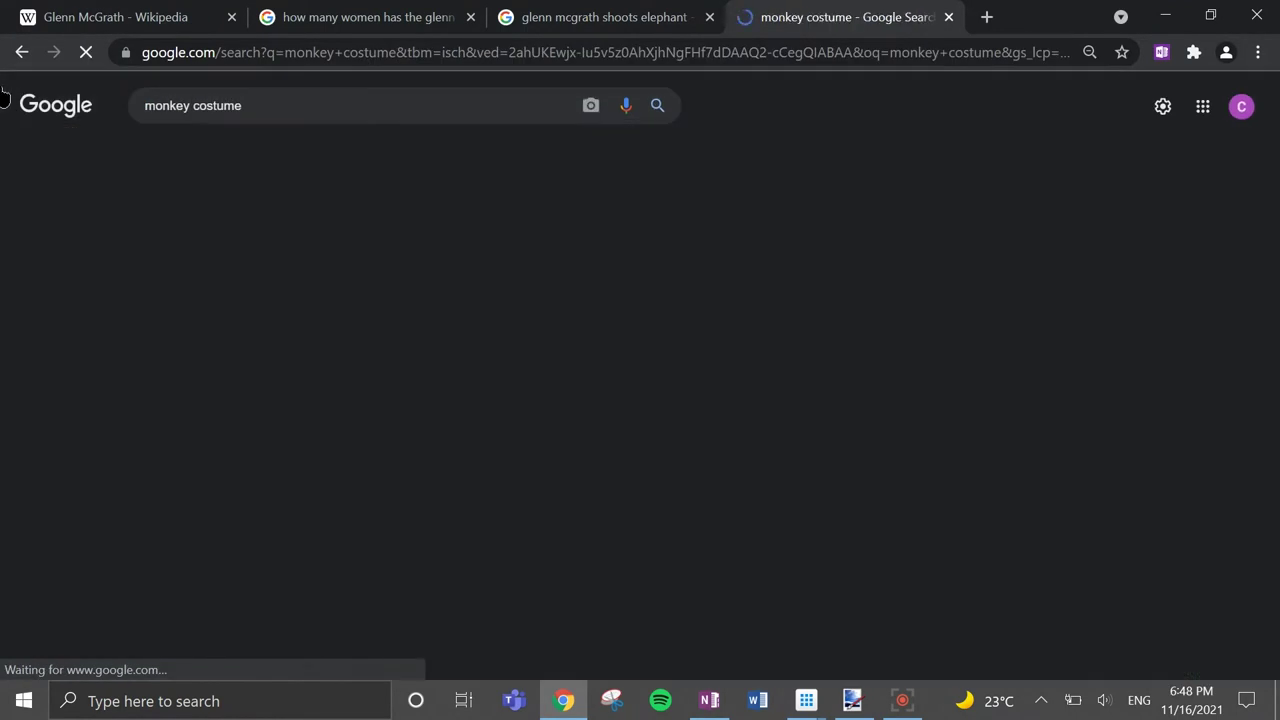
Open the Men's Funky Monkey Costume image with the banana and copy it.
{"action": "scroll", "coordinate": [385, 362], "scroll_direction": "down", "scroll_amount": 2}
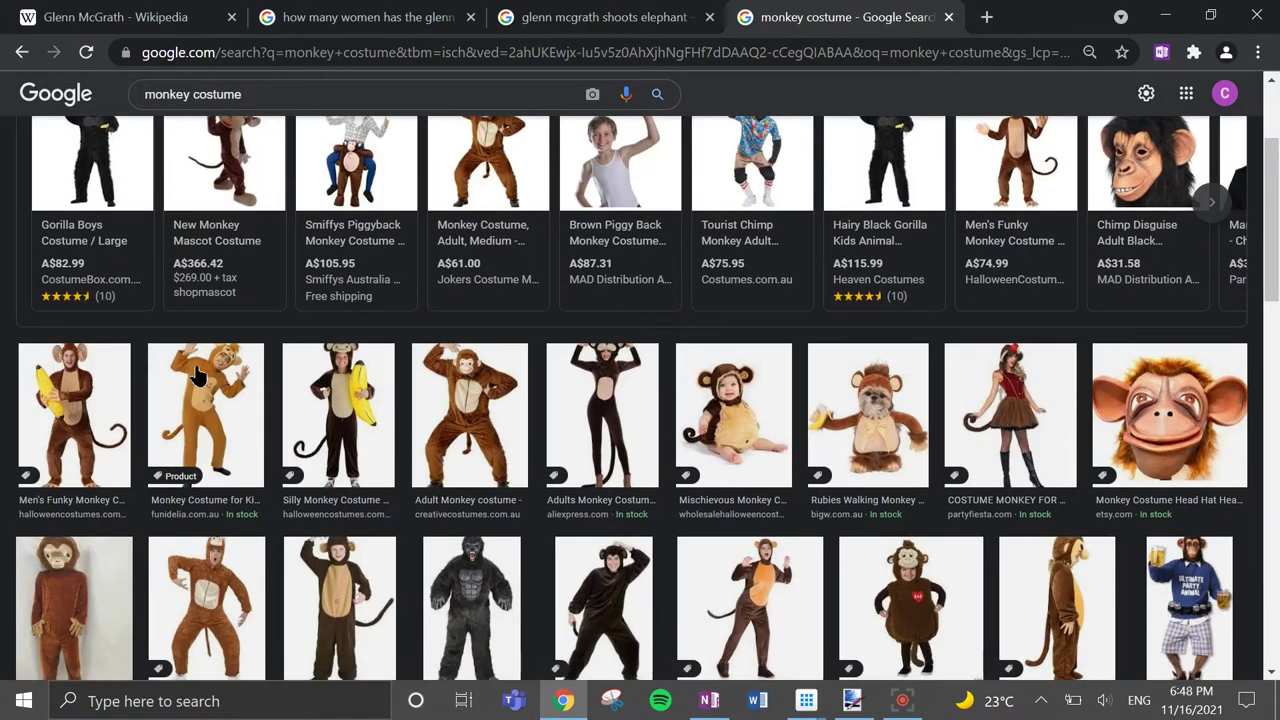
{"action": "left_click", "coordinate": [108, 388]}
{"action": "right_click", "coordinate": [979, 318]}
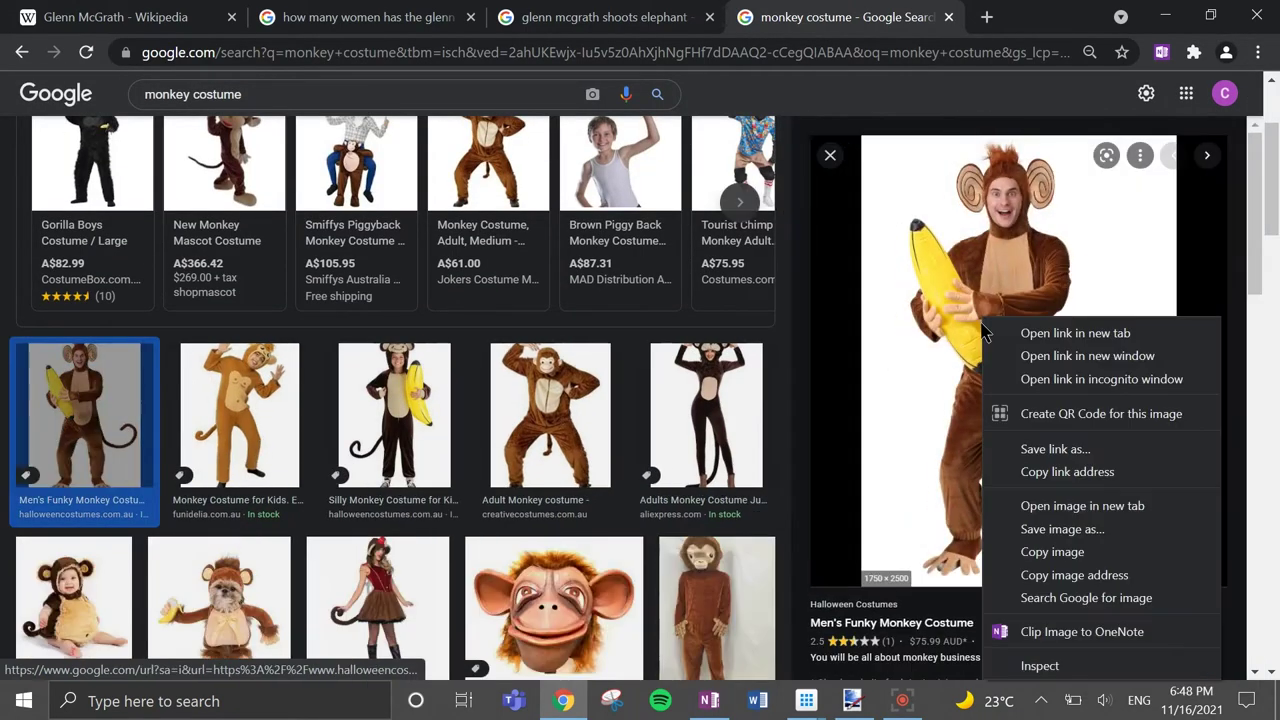
{"action": "left_click", "coordinate": [1054, 556]}
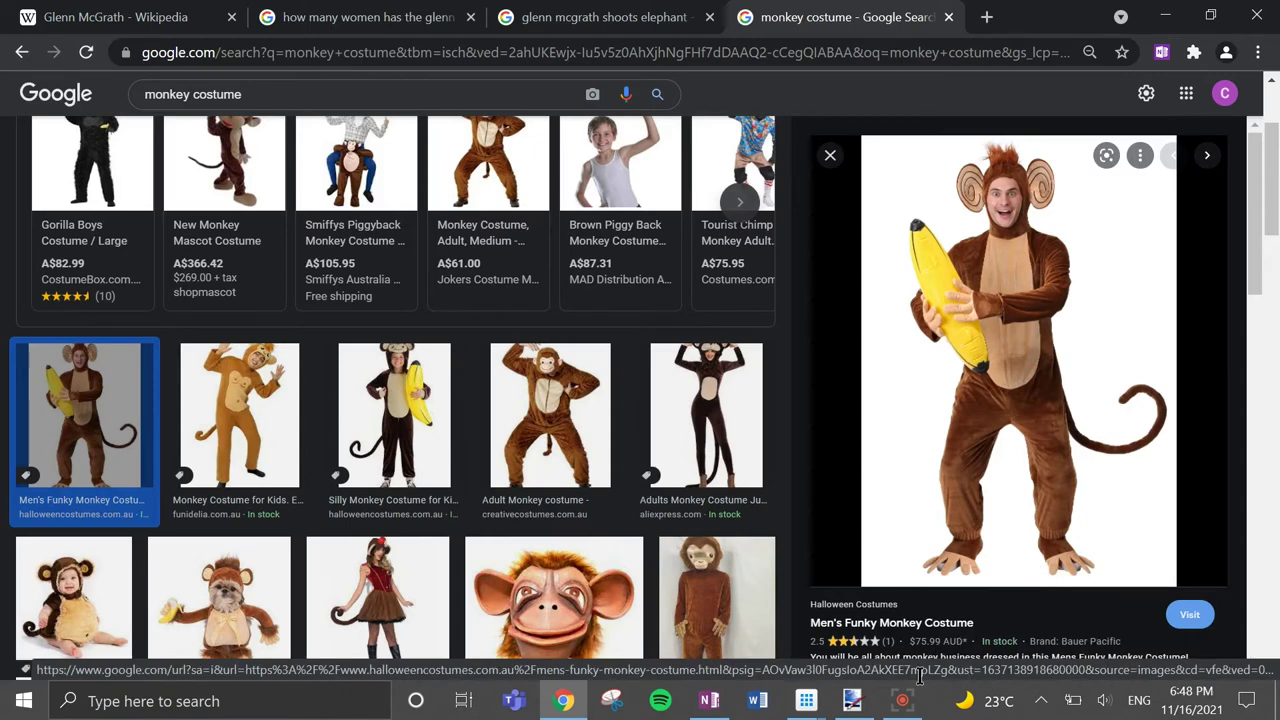
Switch to paint.net, paste the costume image keeping the canvas size, shrink it to about 979 × 1871 px and align it with the canvas's left edge.
{"action": "left_click", "coordinate": [852, 700]}
{"action": "key", "text": "ctrl+v"}
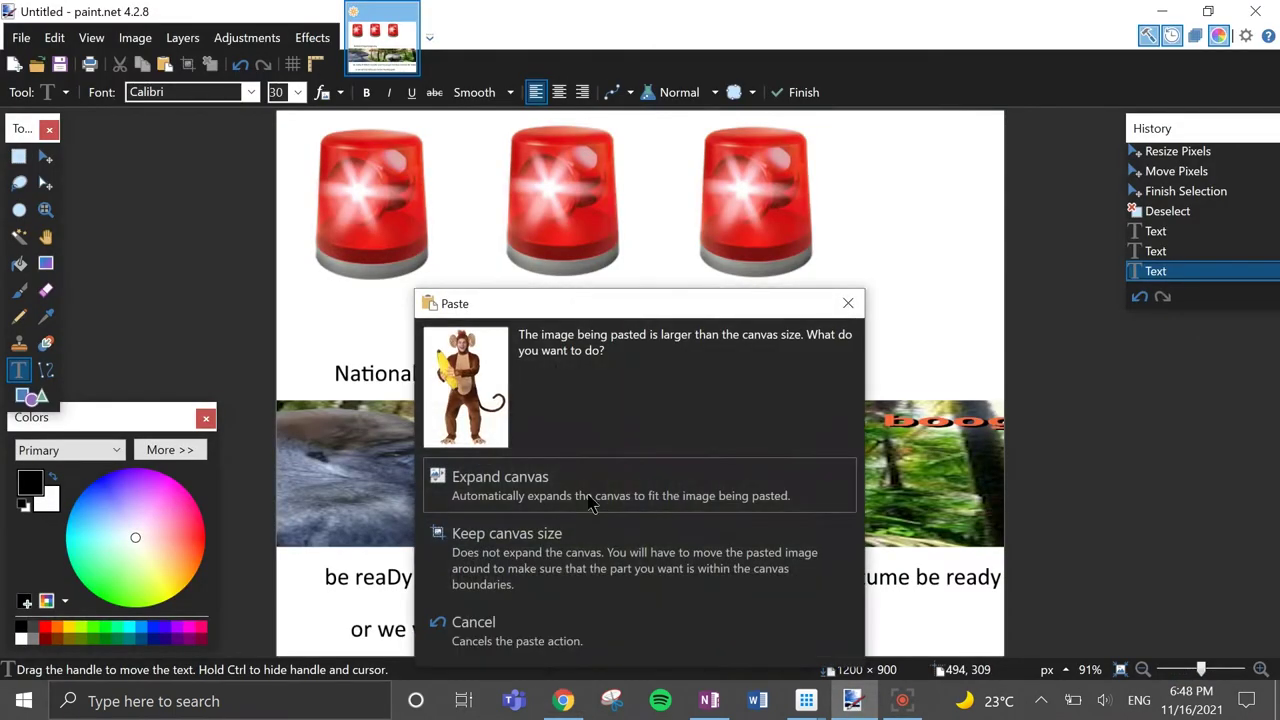
{"action": "left_click", "coordinate": [563, 567]}
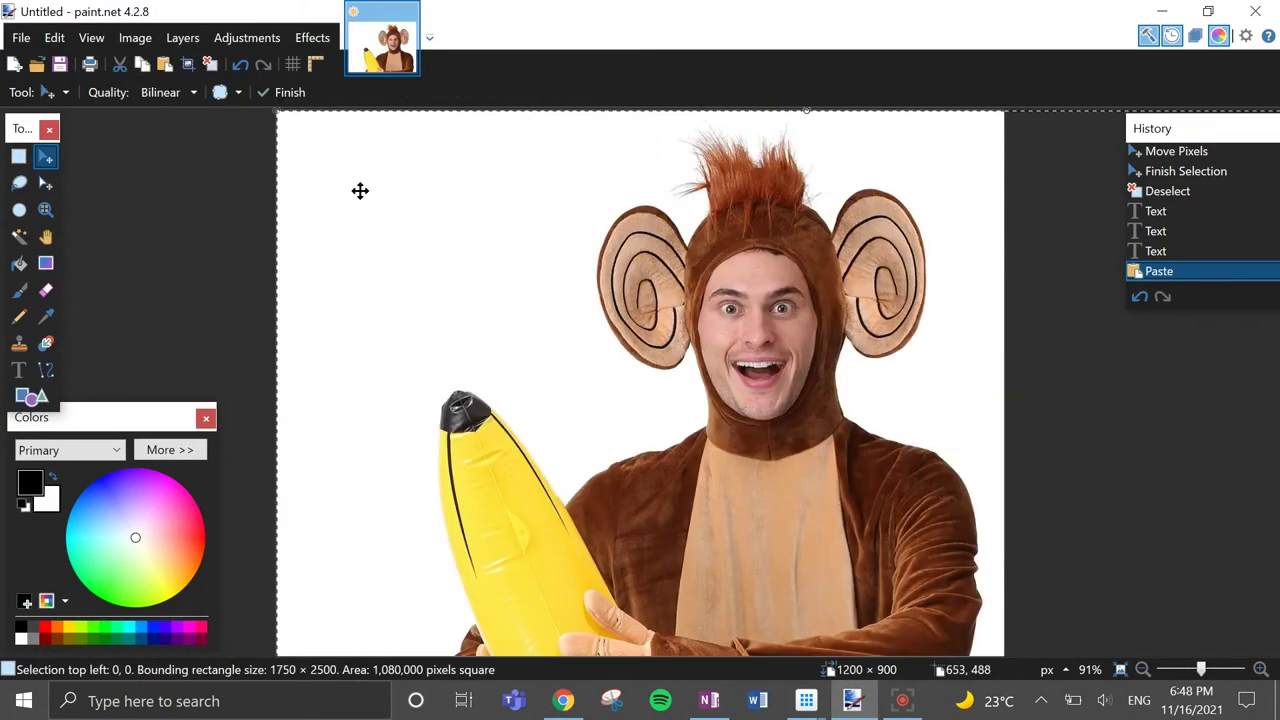
{"action": "left_click_drag", "start_coordinate": [278, 115], "coordinate": [500, 309]}
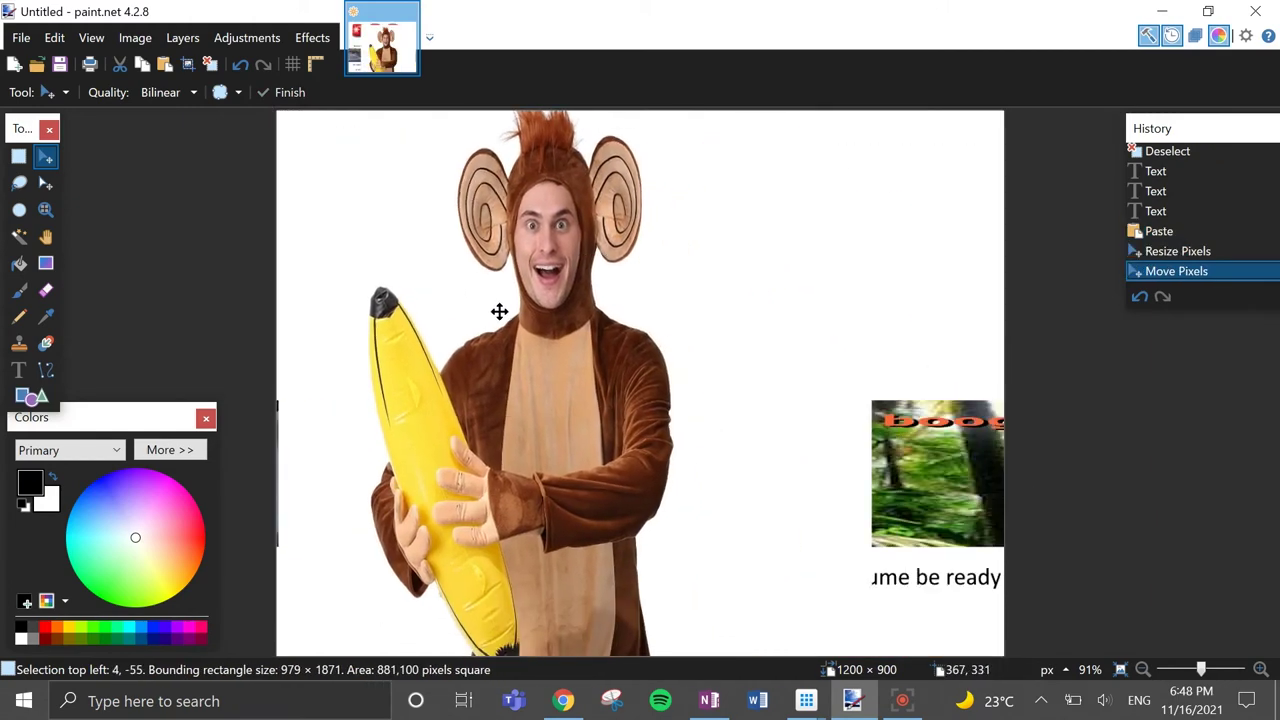
Scribble red circles around the banana with the Paintbrush at width 2.
{"action": "left_click", "coordinate": [19, 290]}
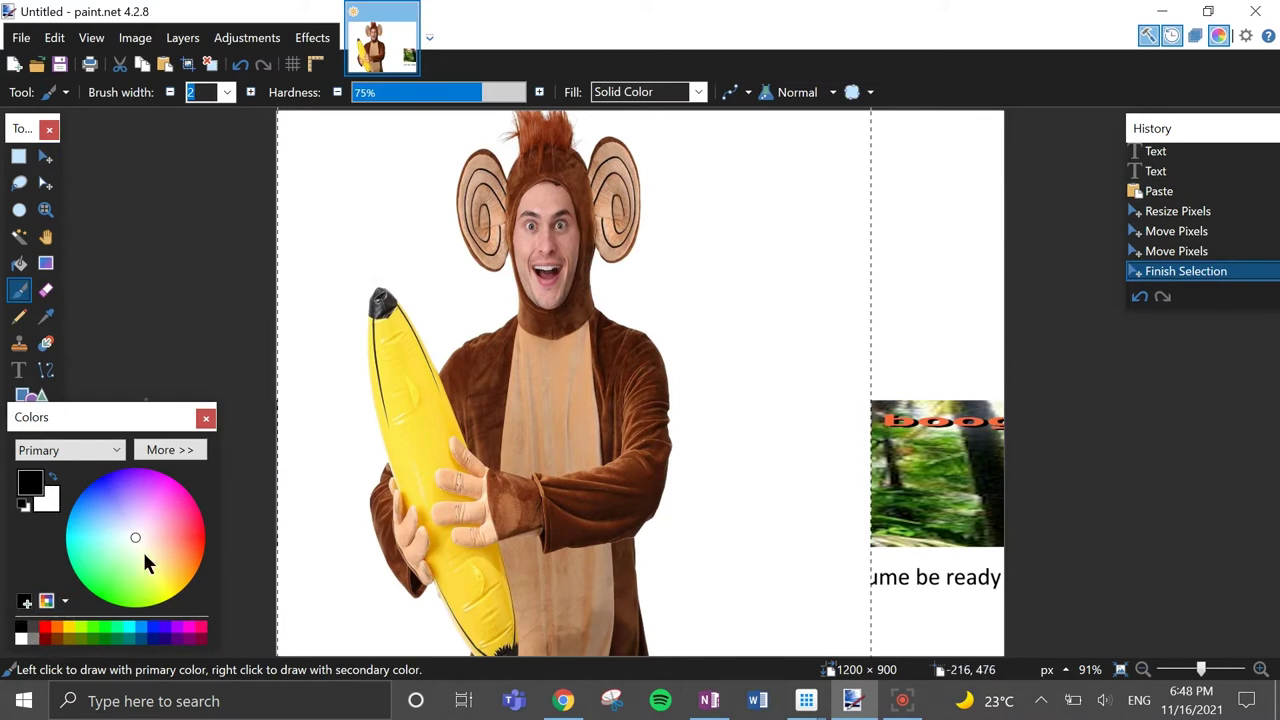
{"action": "left_click", "coordinate": [204, 531]}
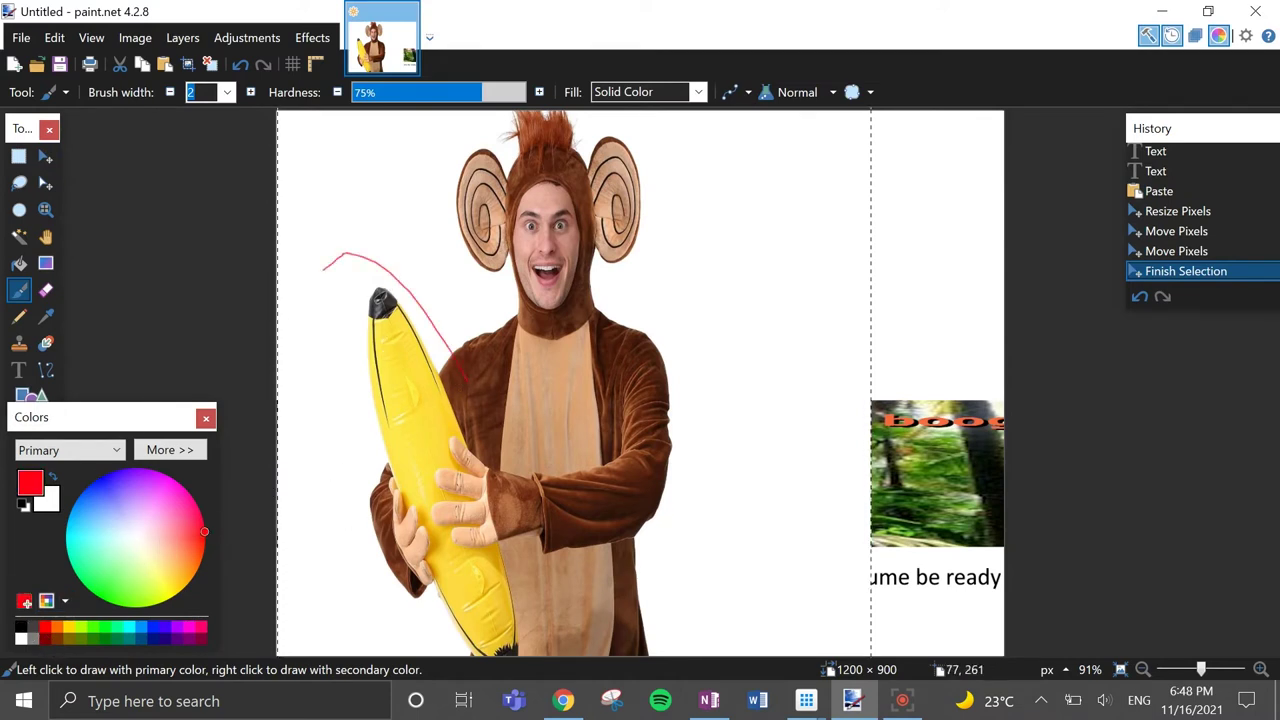
{"action": "mouse_move", "coordinate": [560, 556]}
{"action": "left_mouse_down"}
{"action": "mouse_move", "coordinate": [430, 340]}
{"action": "mouse_move", "coordinate": [288, 323]}
{"action": "mouse_move", "coordinate": [425, 610]}
{"action": "mouse_move", "coordinate": [490, 635]}
{"action": "mouse_move", "coordinate": [407, 227]}
{"action": "mouse_move", "coordinate": [353, 500]}
{"action": "mouse_move", "coordinate": [560, 565]}
{"action": "mouse_move", "coordinate": [562, 635]}
{"action": "mouse_move", "coordinate": [500, 650]}
{"action": "mouse_move", "coordinate": [445, 635]}
{"action": "mouse_move", "coordinate": [292, 425]}
{"action": "mouse_move", "coordinate": [328, 240]}
{"action": "mouse_move", "coordinate": [505, 345]}
{"action": "mouse_move", "coordinate": [545, 475]}
{"action": "mouse_move", "coordinate": [356, 245]}
{"action": "left_mouse_up"}
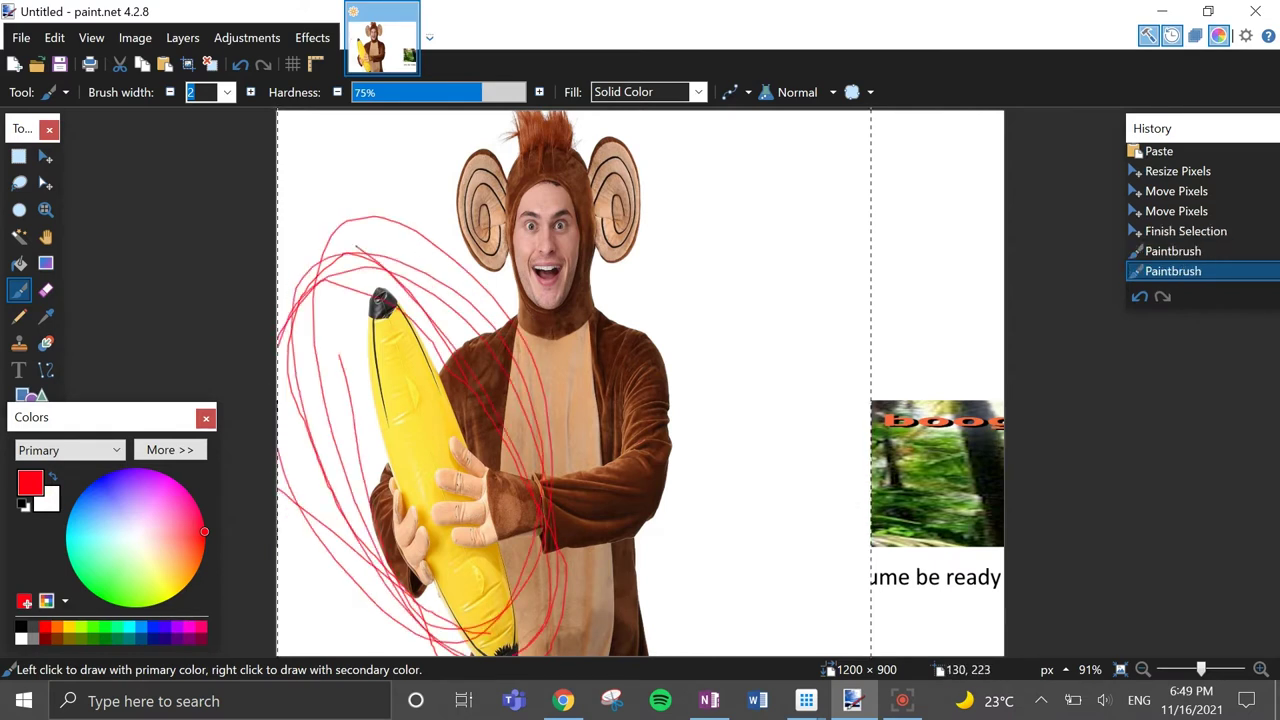
Write "no bananans cause will upset the monkeys" in red text near the top of the costume picture.
{"action": "left_click", "coordinate": [18, 370]}
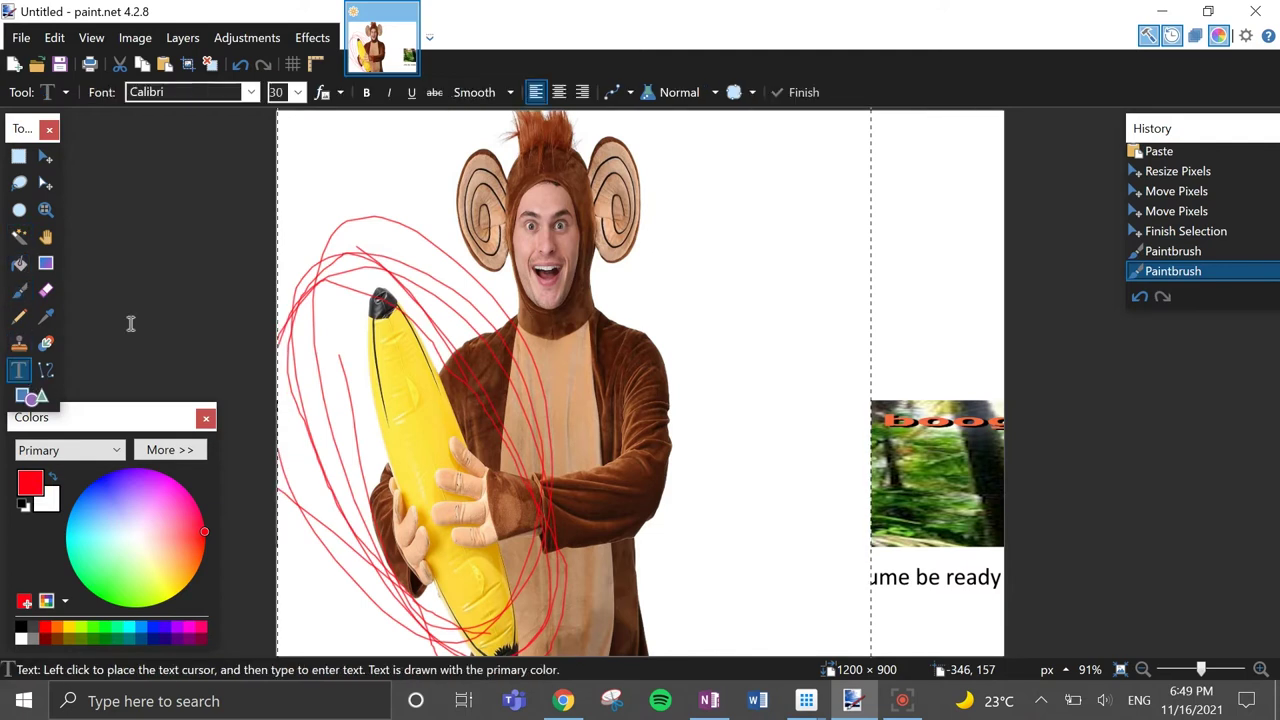
{"action": "left_click", "coordinate": [284, 140]}
{"action": "type", "text": "no bananans"}
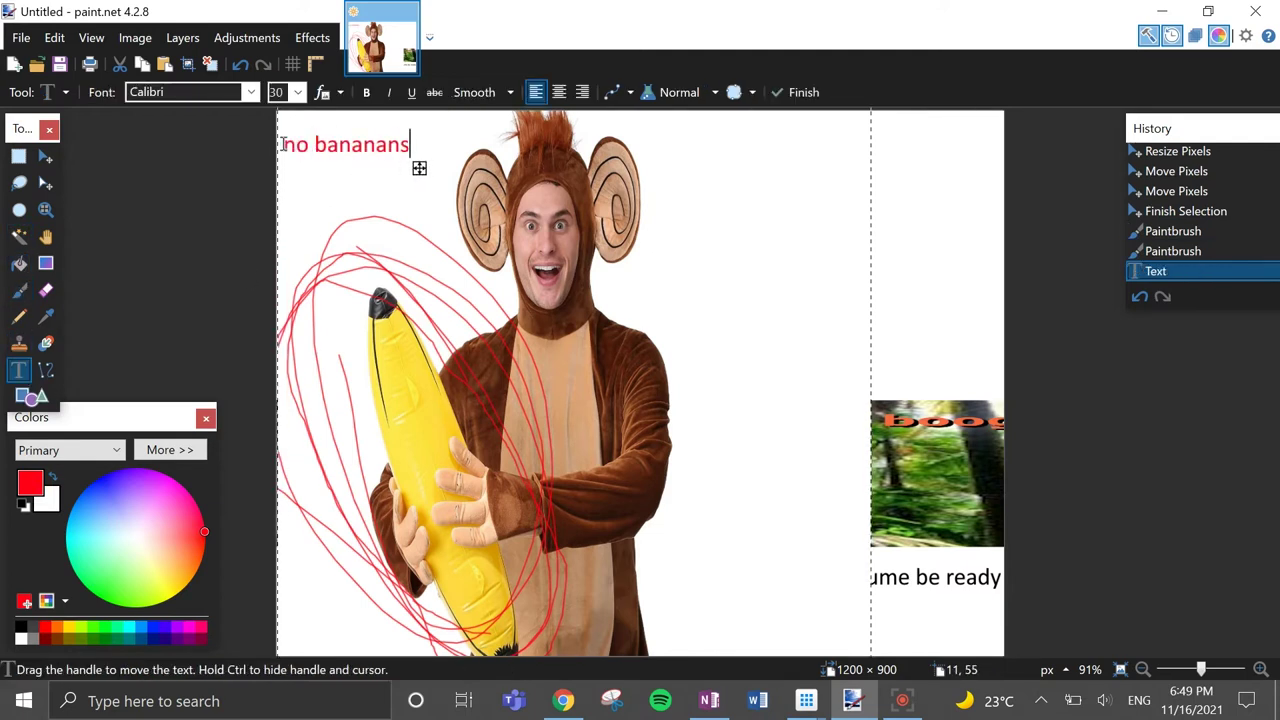
{"action": "type", "text": " cause "}
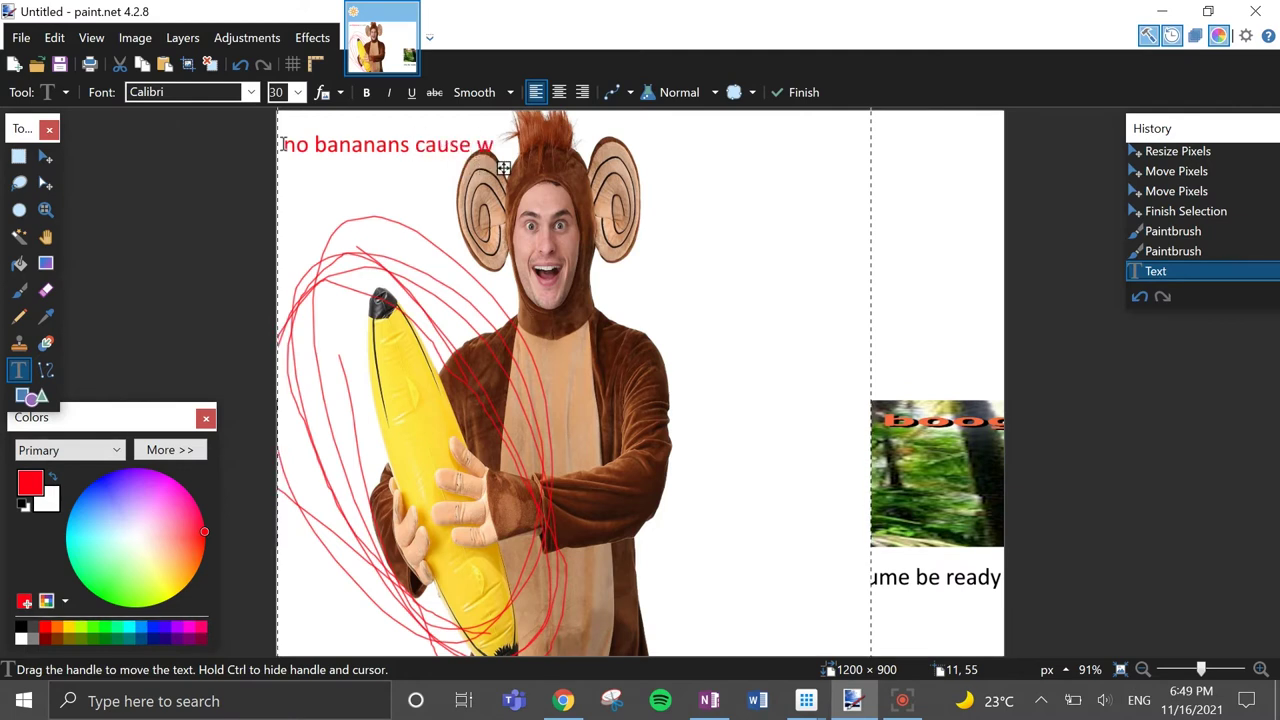
{"action": "type", "text": "will upse"}
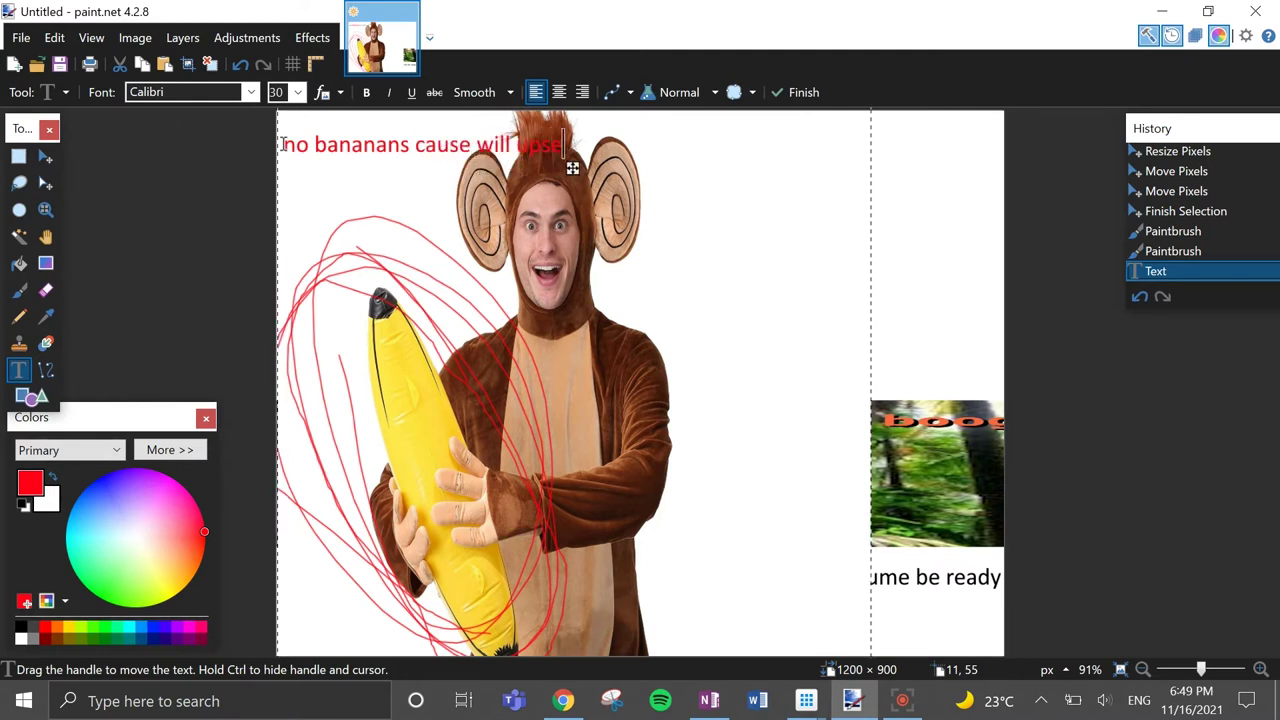
{"action": "type", "text": "t the monkeys"}
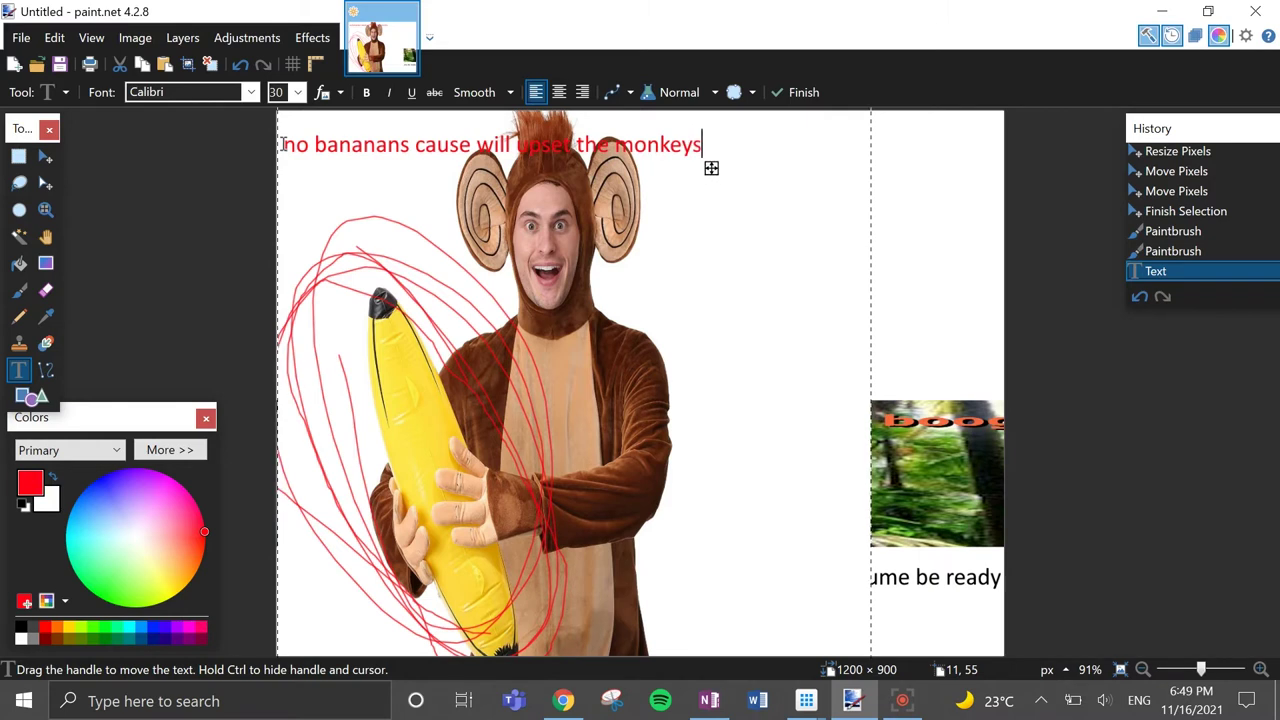
Add a second text line "u will be banned from the venue if u continue ur behavoiour" and deselect the pasted image area.
{"action": "type", "text": " u will be banned from the"}
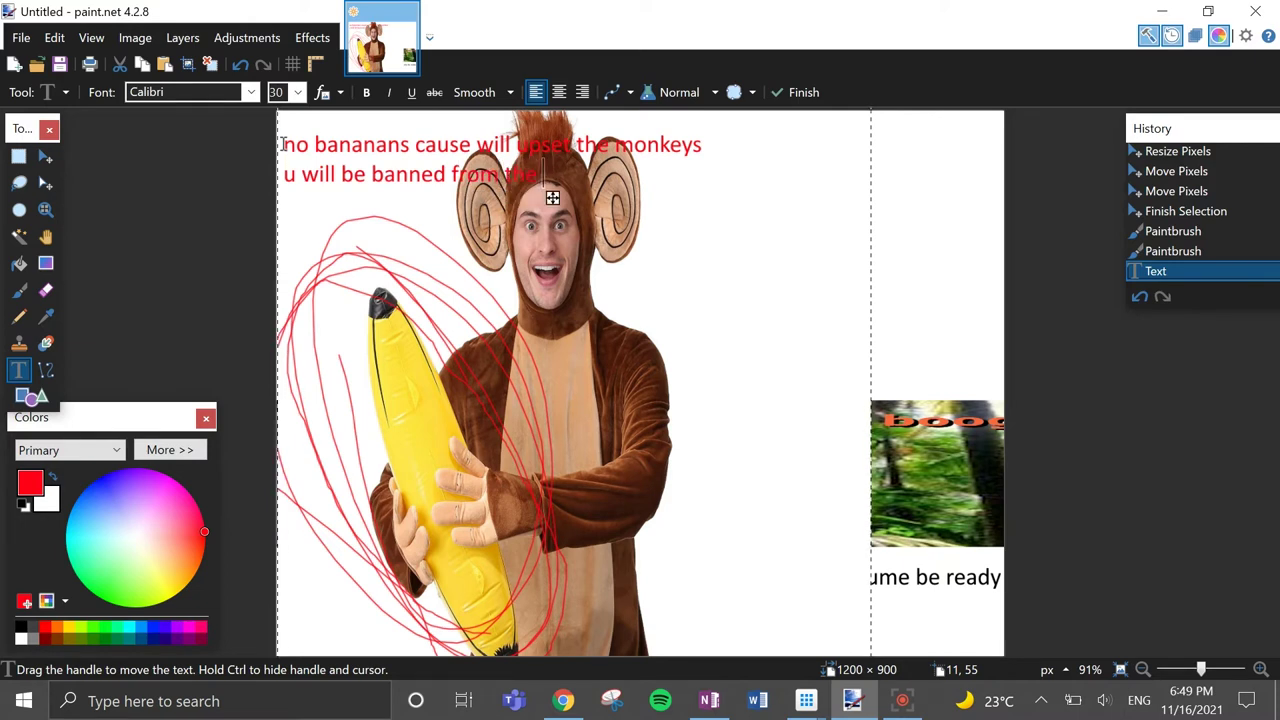
{"action": "type", "text": " venue if u continue ur be"}
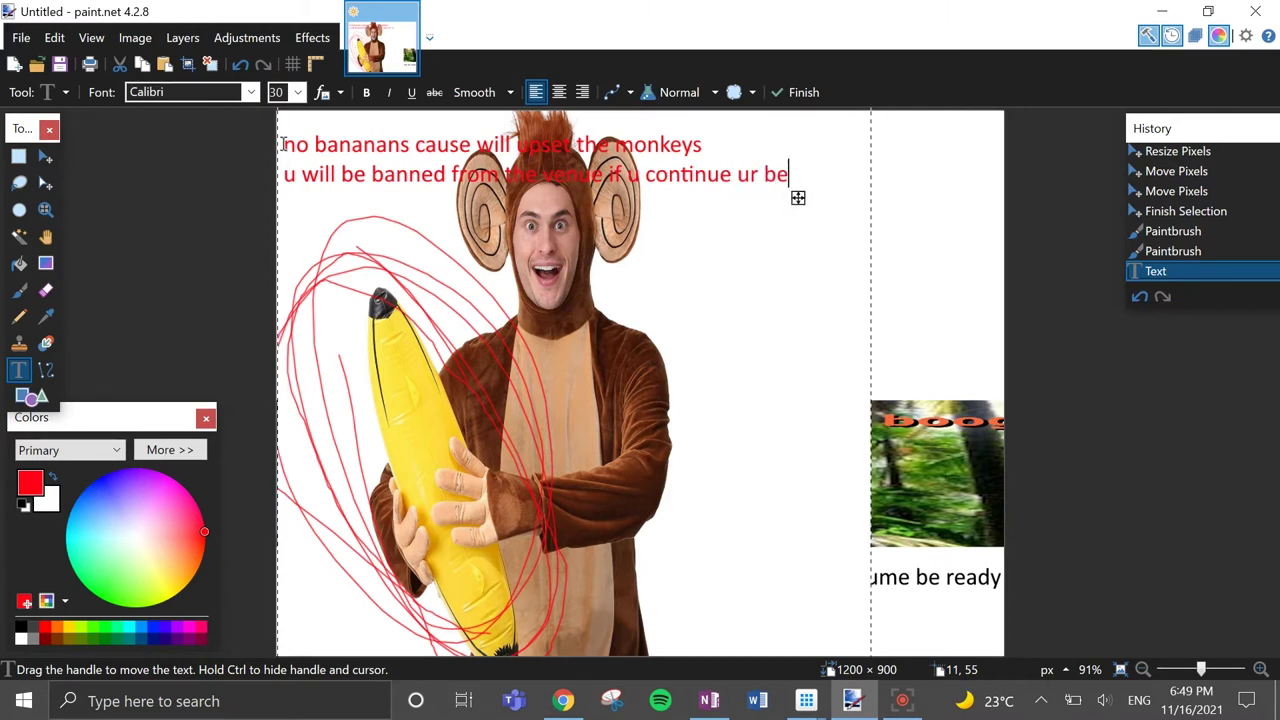
{"action": "type", "text": "havoiour"}
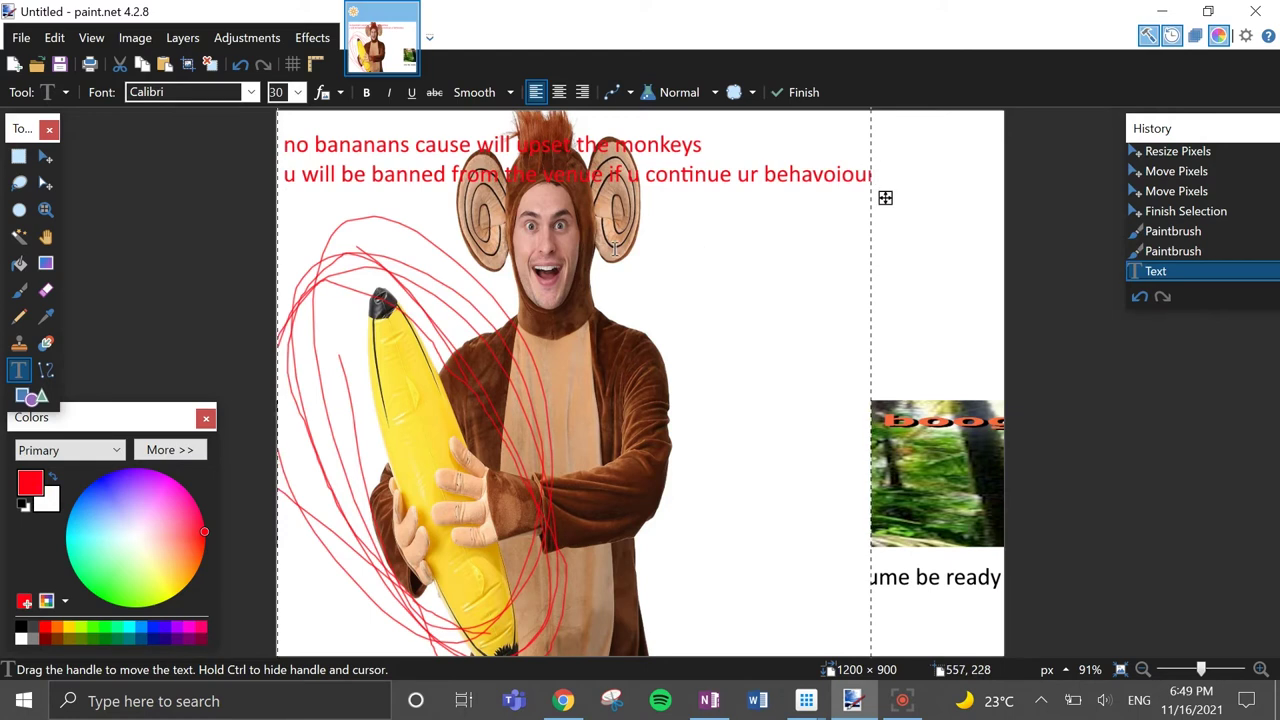
{"action": "left_click", "coordinate": [19, 290]}
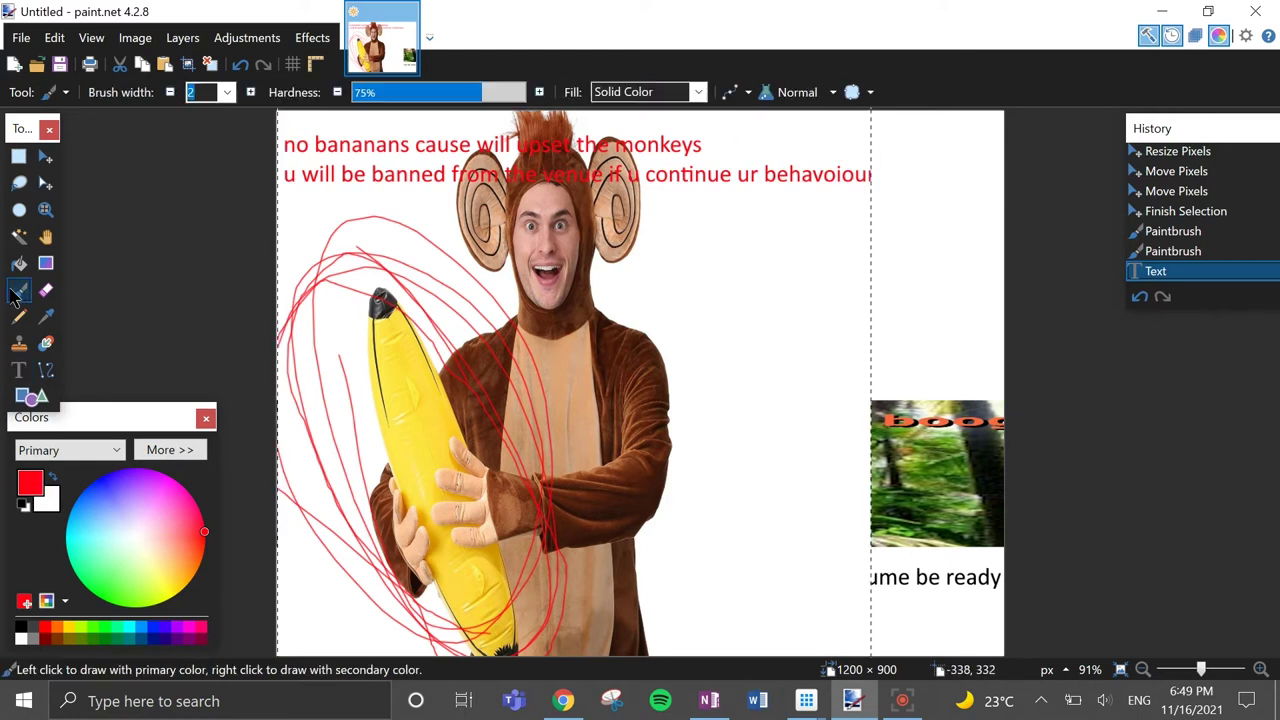
{"action": "key", "text": "ctrl+d"}
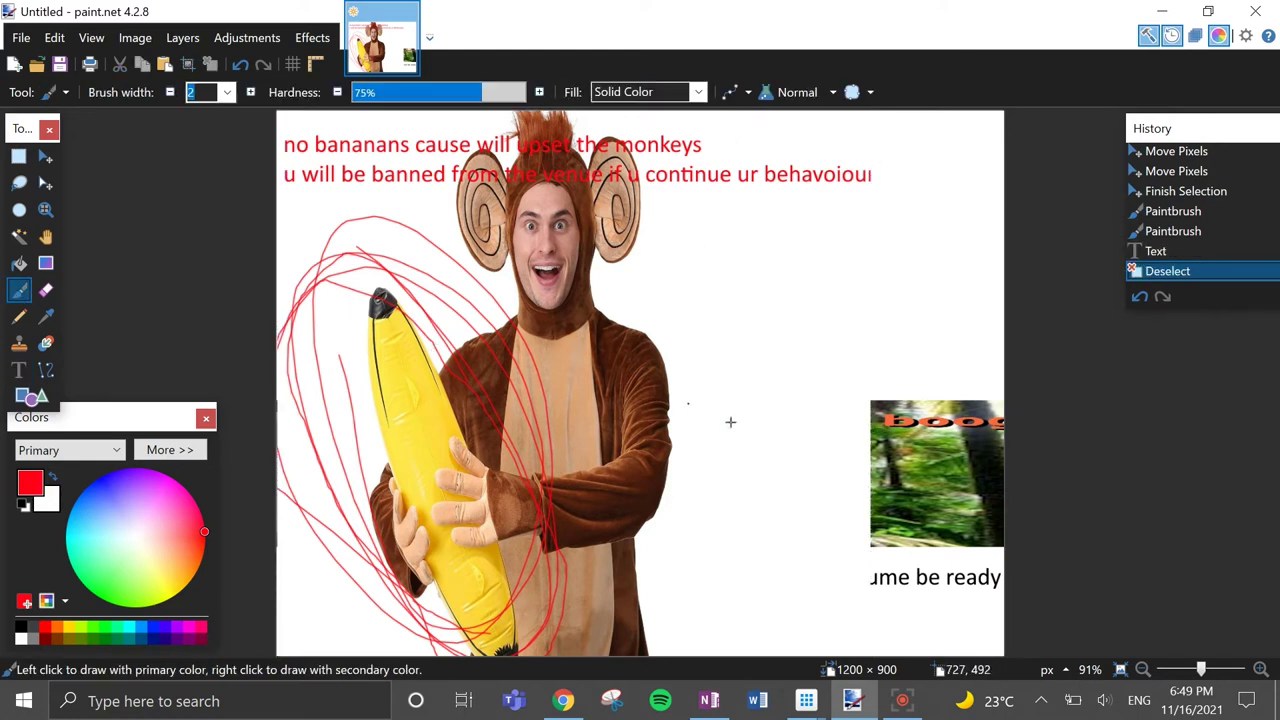
Switch to the browser, open the monkey head headdress image from the monkey costume results and copy its image address or image.
{"action": "left_click", "coordinate": [564, 701]}
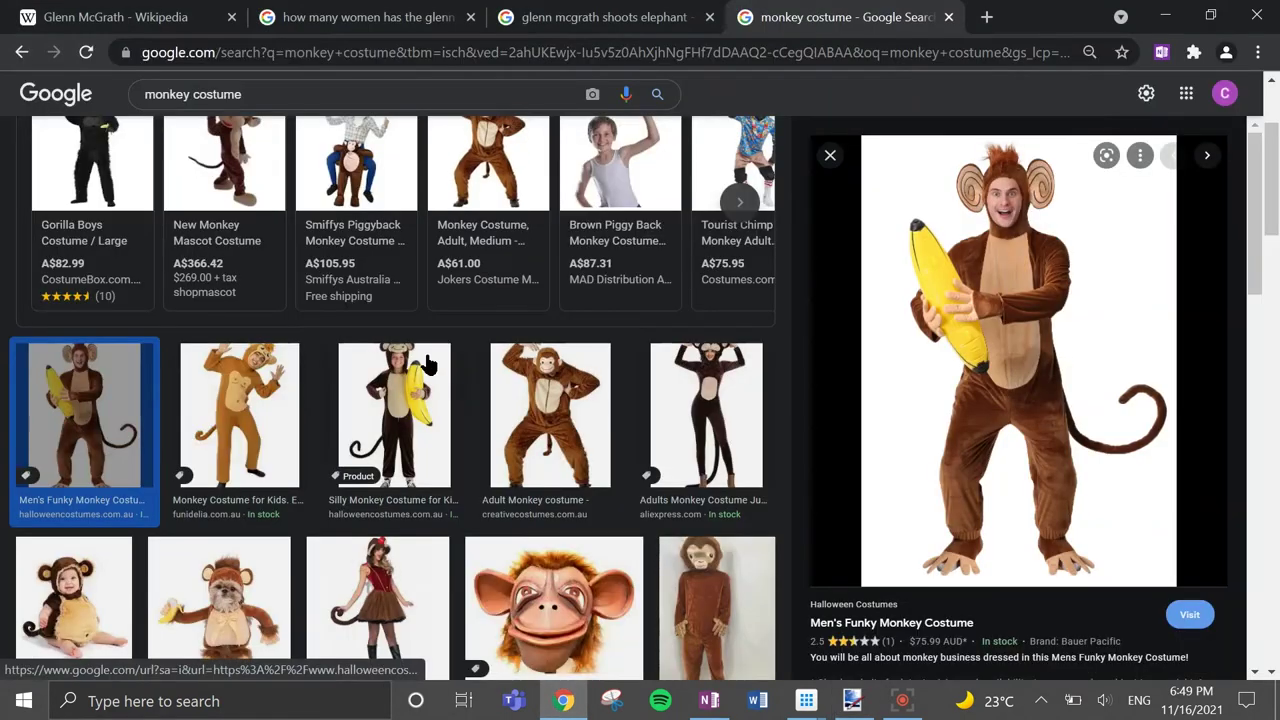
{"action": "left_click", "coordinate": [553, 595]}
{"action": "right_click", "coordinate": [1036, 312]}
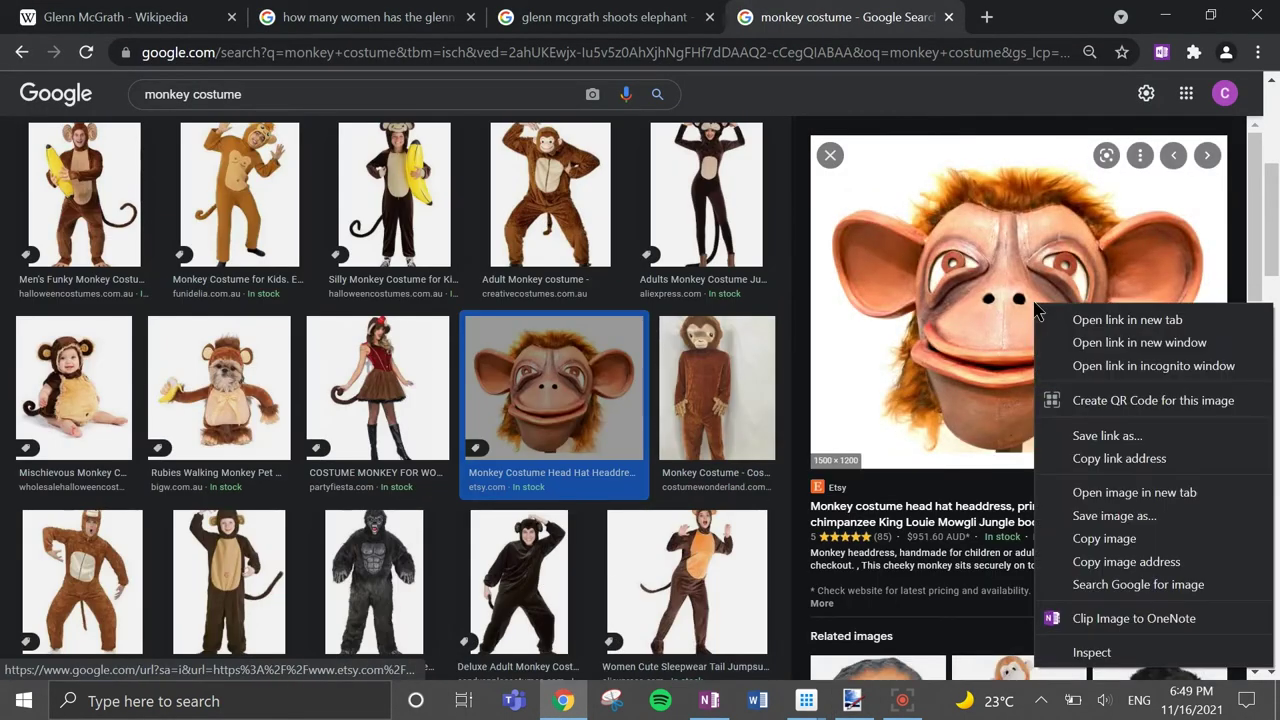
{"action": "left_click", "coordinate": [1100, 561]}
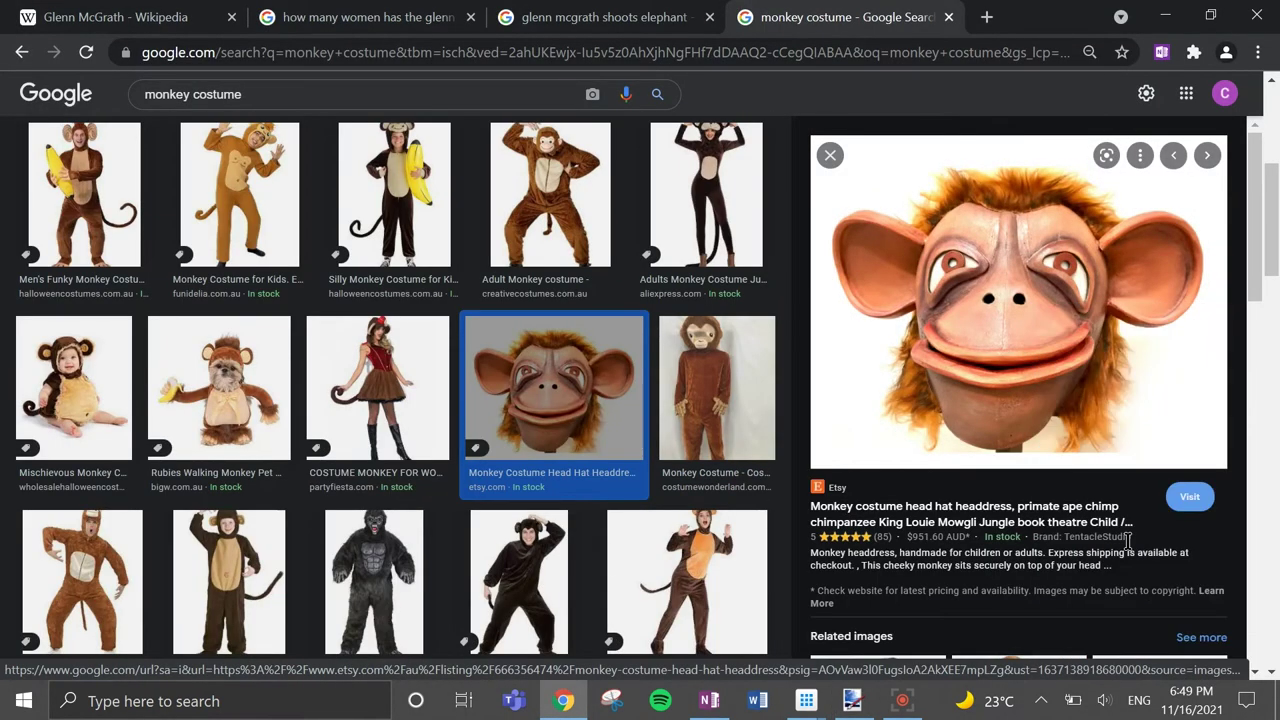
Switch to paint.net, paste the monkey head image keeping the canvas size, and shift it to about -143, -127 so the face is centred.
{"action": "left_click", "coordinate": [876, 711]}
{"action": "key", "text": "ctrl+v"}
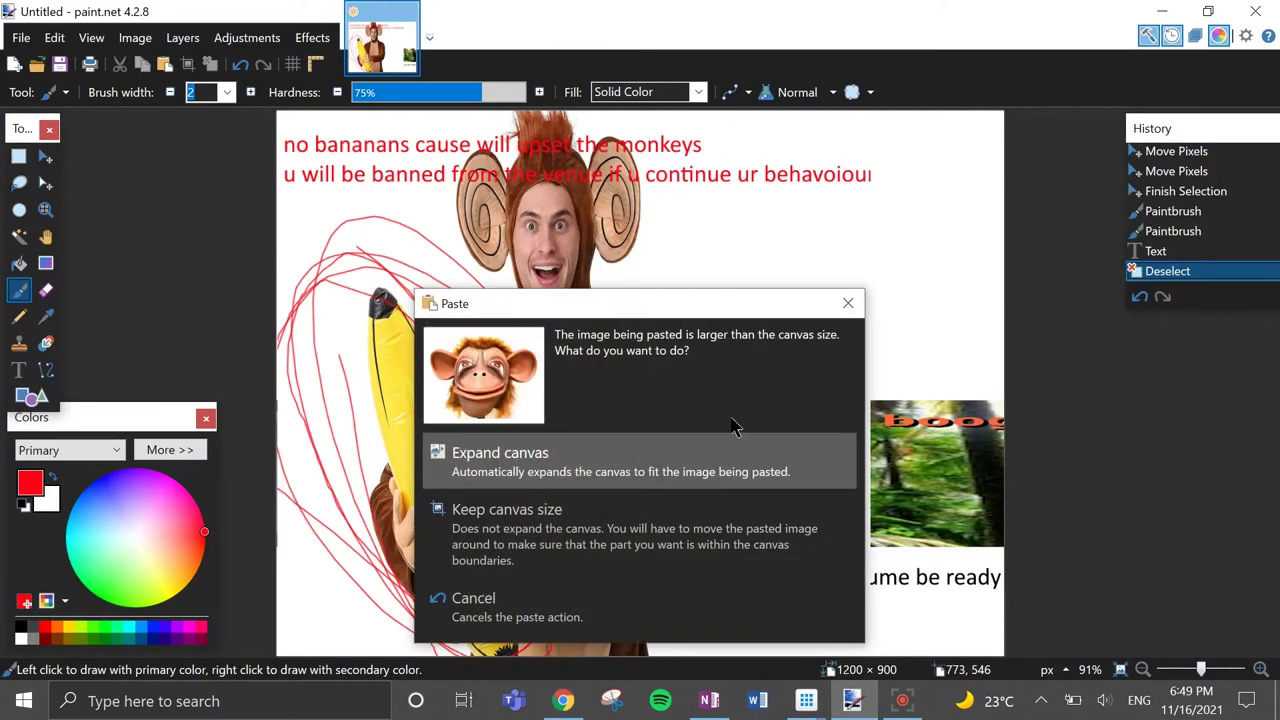
{"action": "left_click", "coordinate": [560, 508]}
{"action": "left_click_drag", "start_coordinate": [703, 464], "coordinate": [616, 387]}
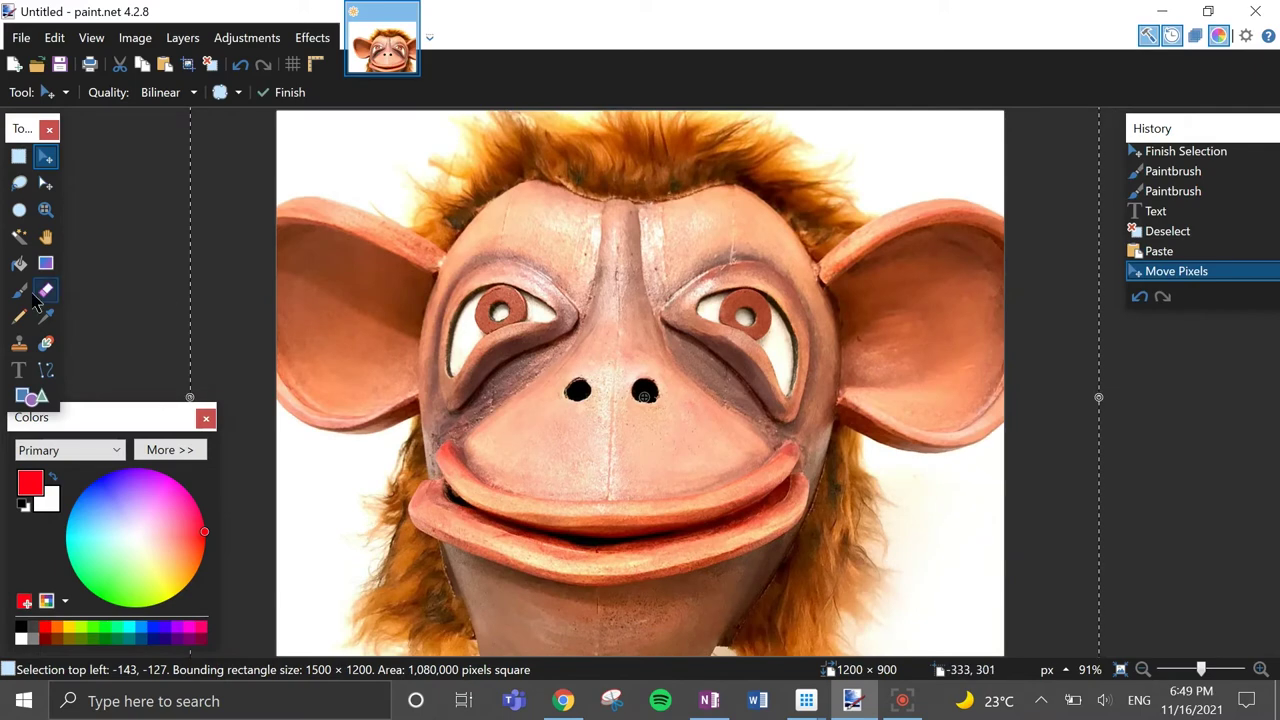
Write "ha ha jumpscare" in red text just above the monkey's mouth.
{"action": "left_click", "coordinate": [45, 343]}
{"action": "left_click", "coordinate": [18, 370]}
{"action": "left_click", "coordinate": [510, 475]}
{"action": "type", "text": "ha ha "}
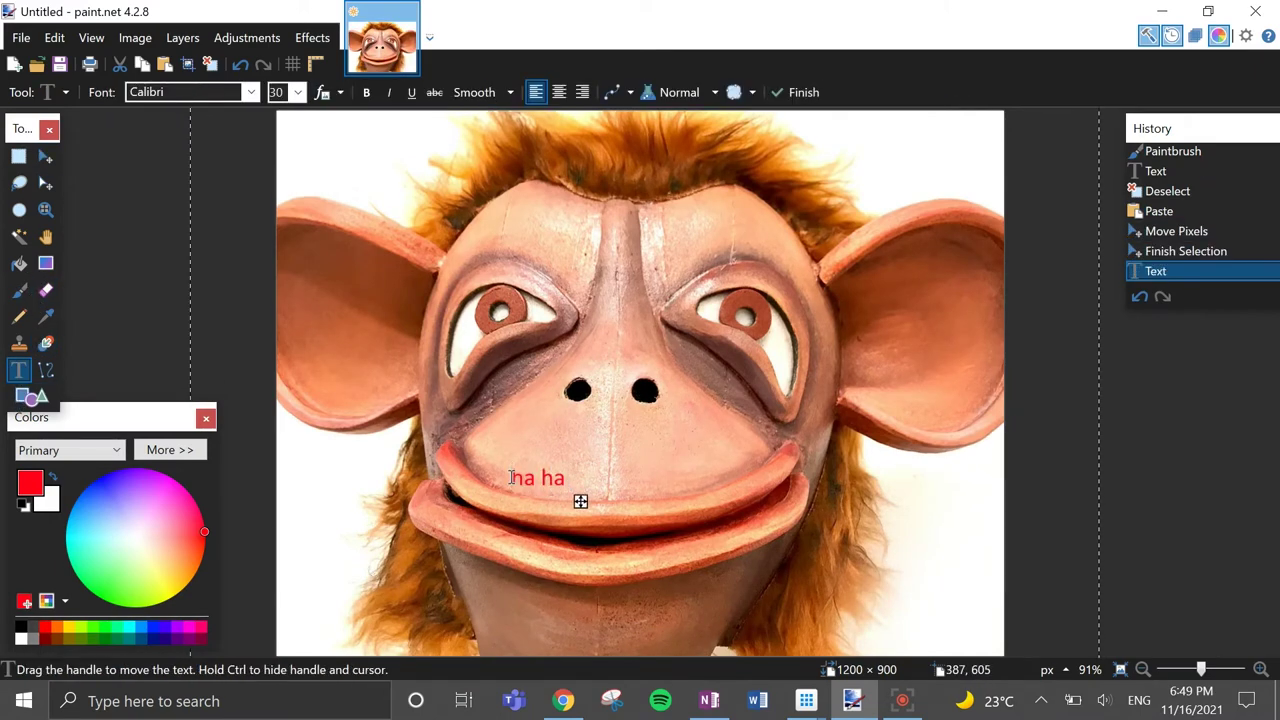
{"action": "type", "text": "jumpscare"}
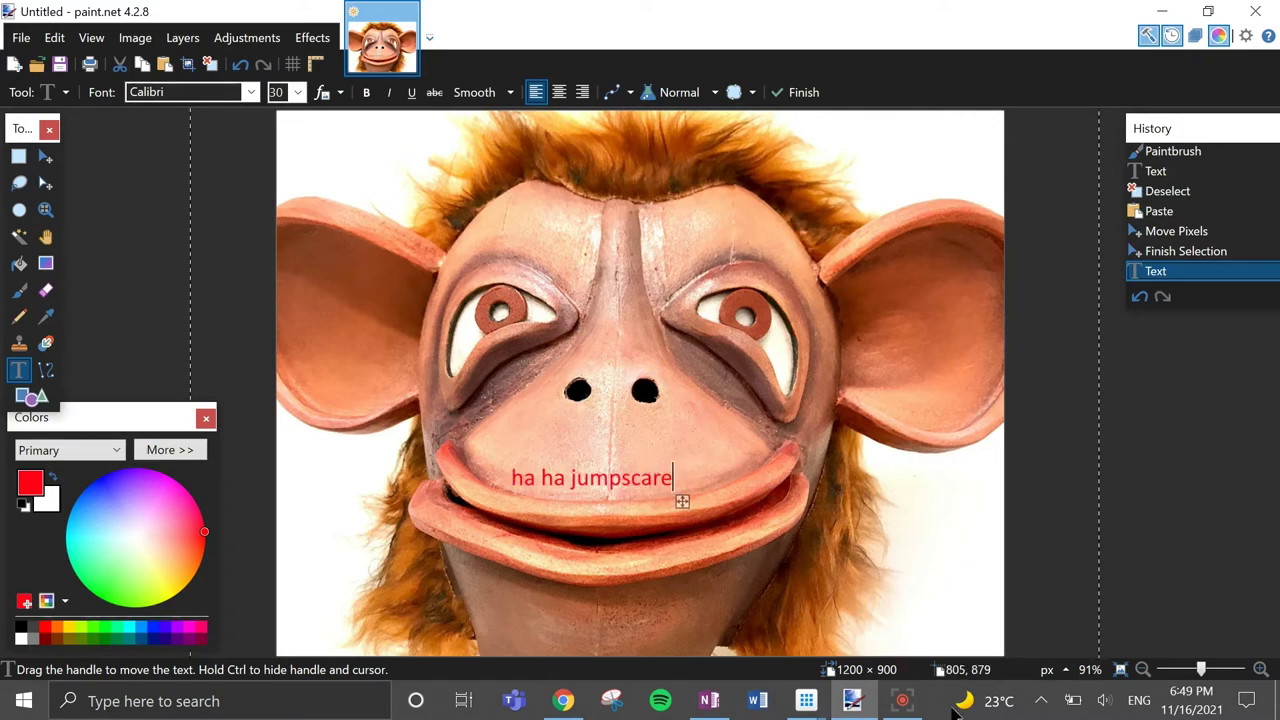
Switch to the browser and open the black gorilla suit image from the monkey costume results.
{"action": "left_click", "coordinate": [566, 702]}
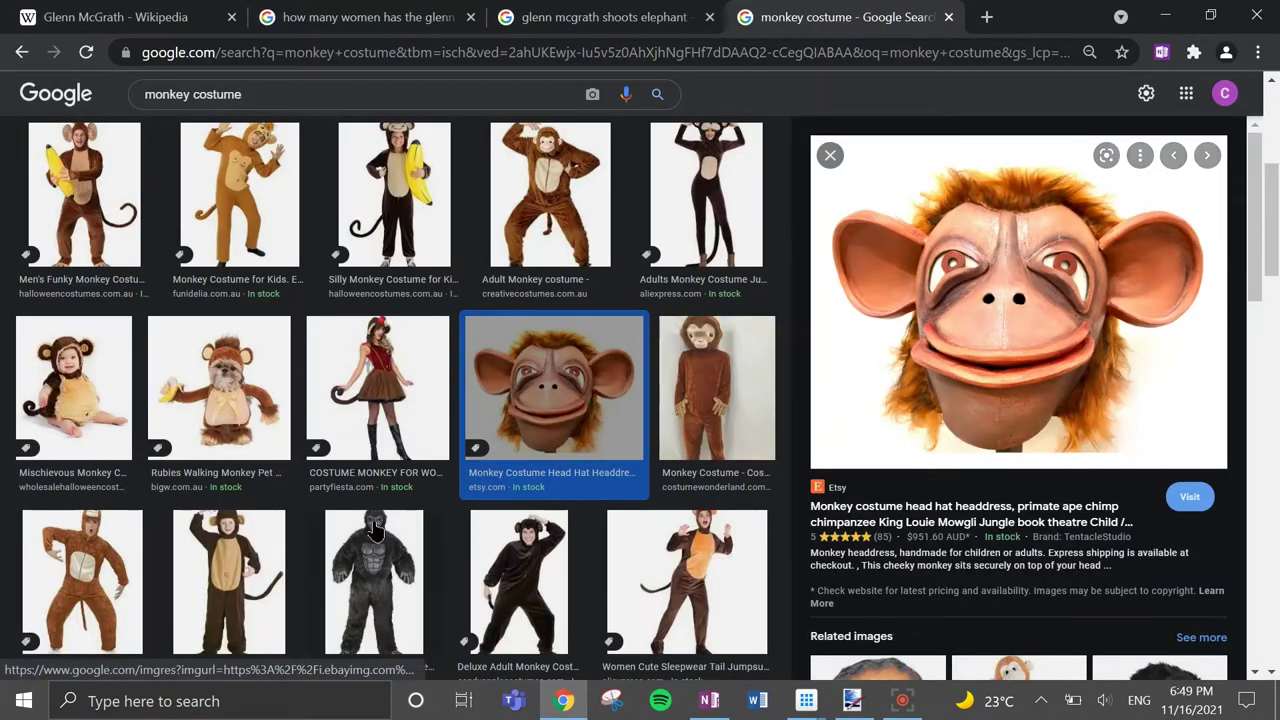
{"action": "left_click", "coordinate": [372, 530]}
{"action": "right_click", "coordinate": [1022, 318]}
{"action": "left_click", "coordinate": [1130, 528]}
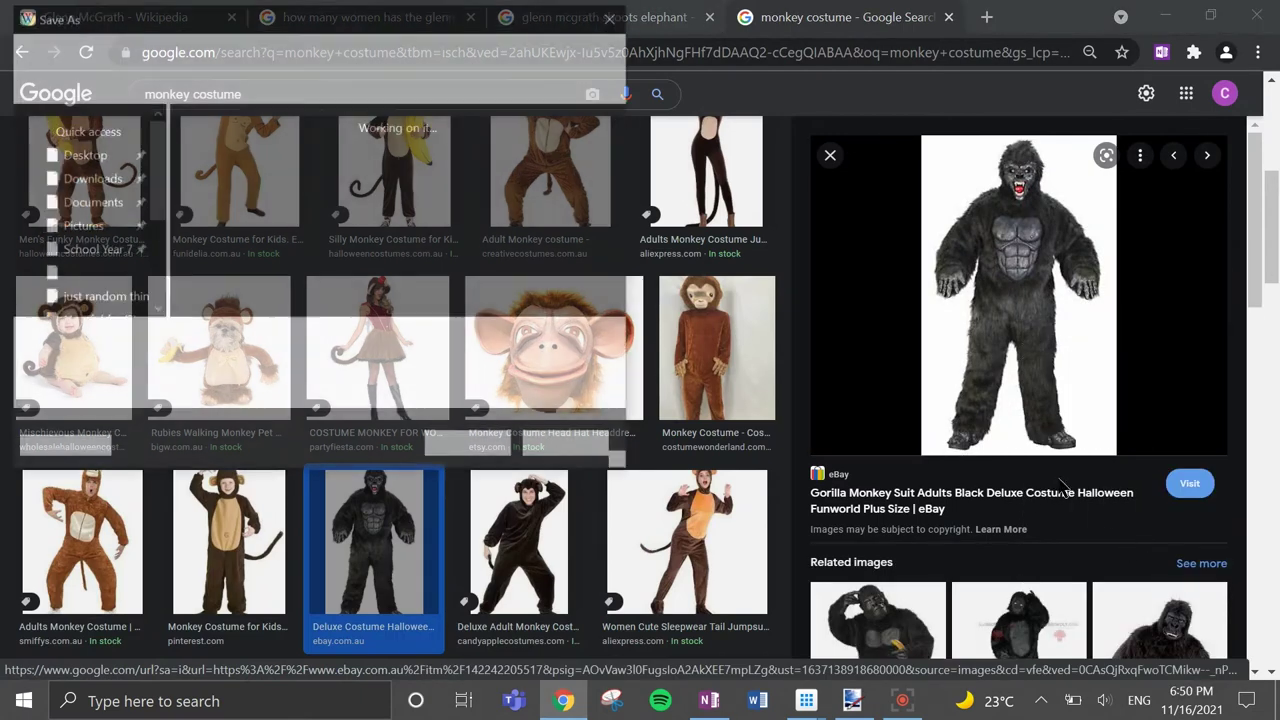
{"action": "left_click", "coordinate": [613, 17]}
{"action": "right_click", "coordinate": [1150, 305]}
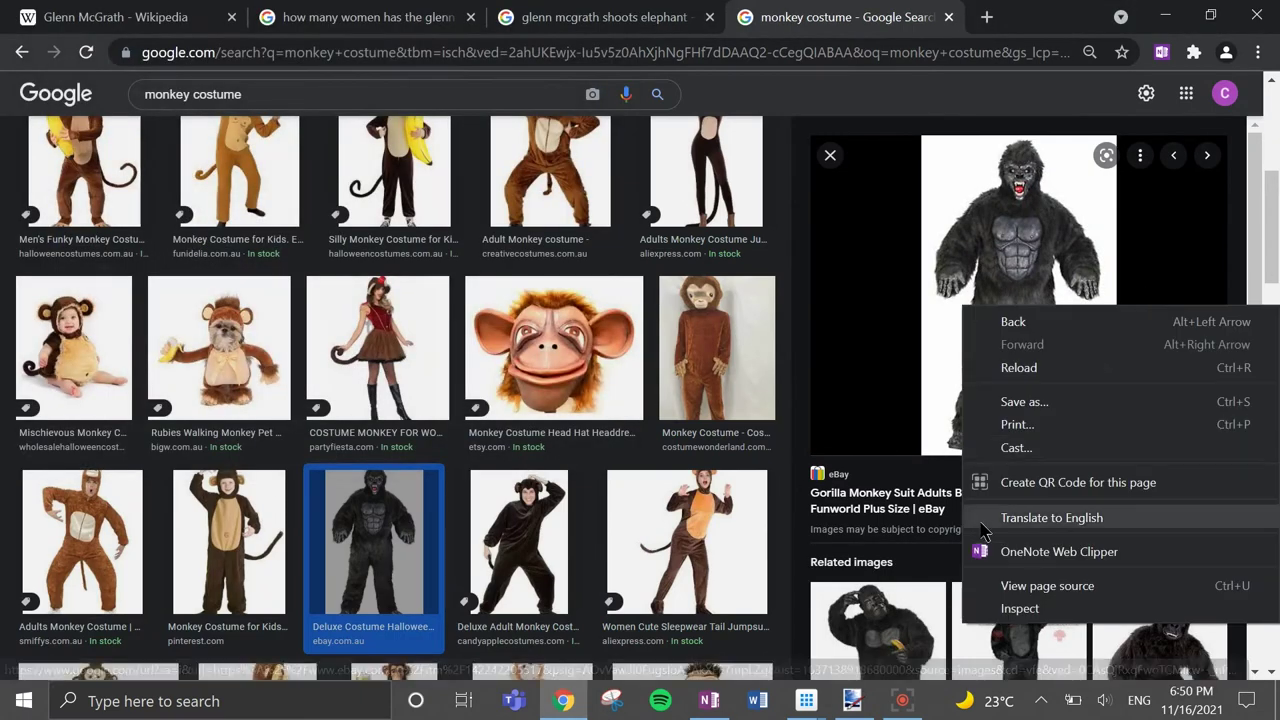
{"action": "left_click", "coordinate": [1006, 328]}
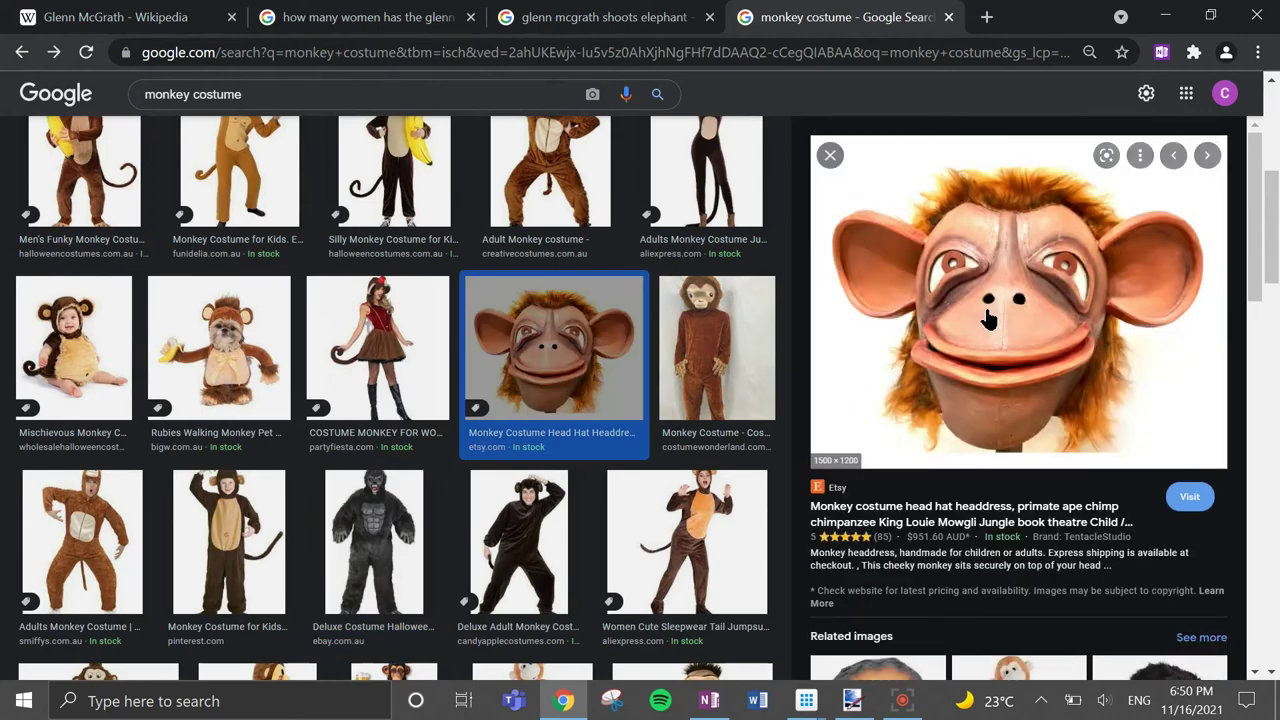
{"action": "key", "text": "alt+Right"}
Copy the black gorilla suit image and switch back to paint.net.
{"action": "right_click", "coordinate": [1080, 285]}
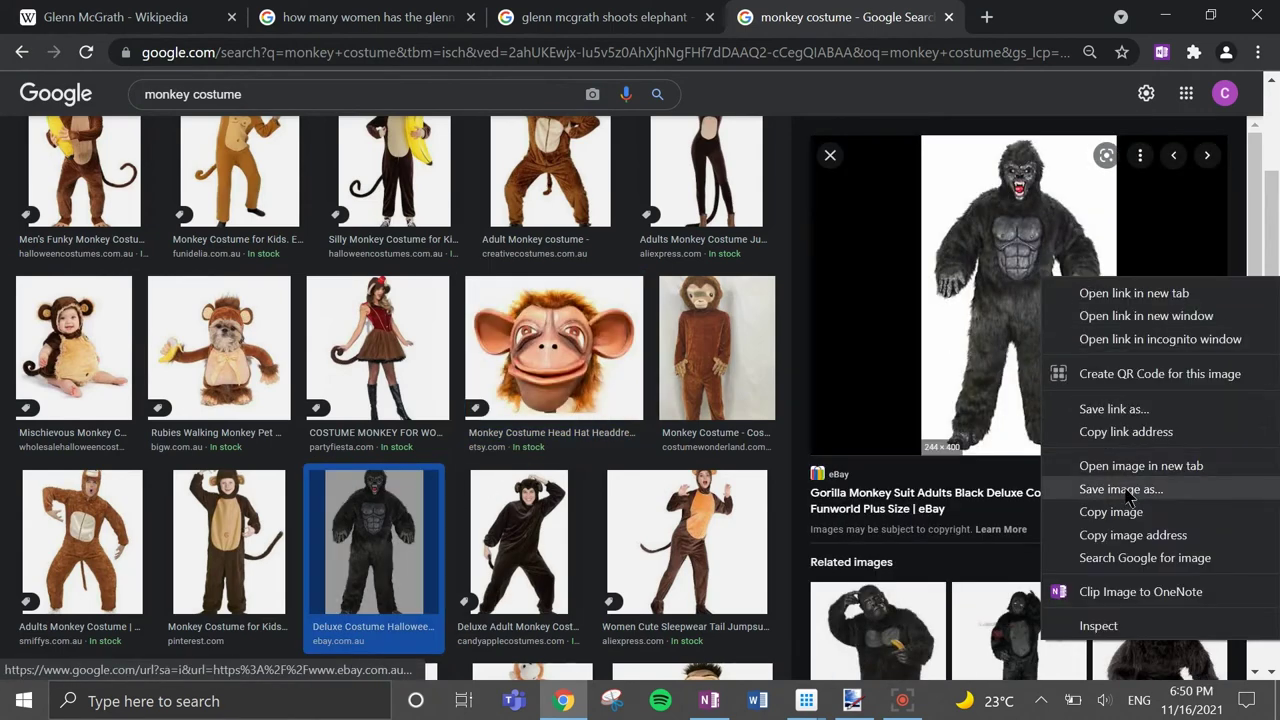
{"action": "left_click", "coordinate": [1131, 510]}
{"action": "left_click", "coordinate": [852, 700]}
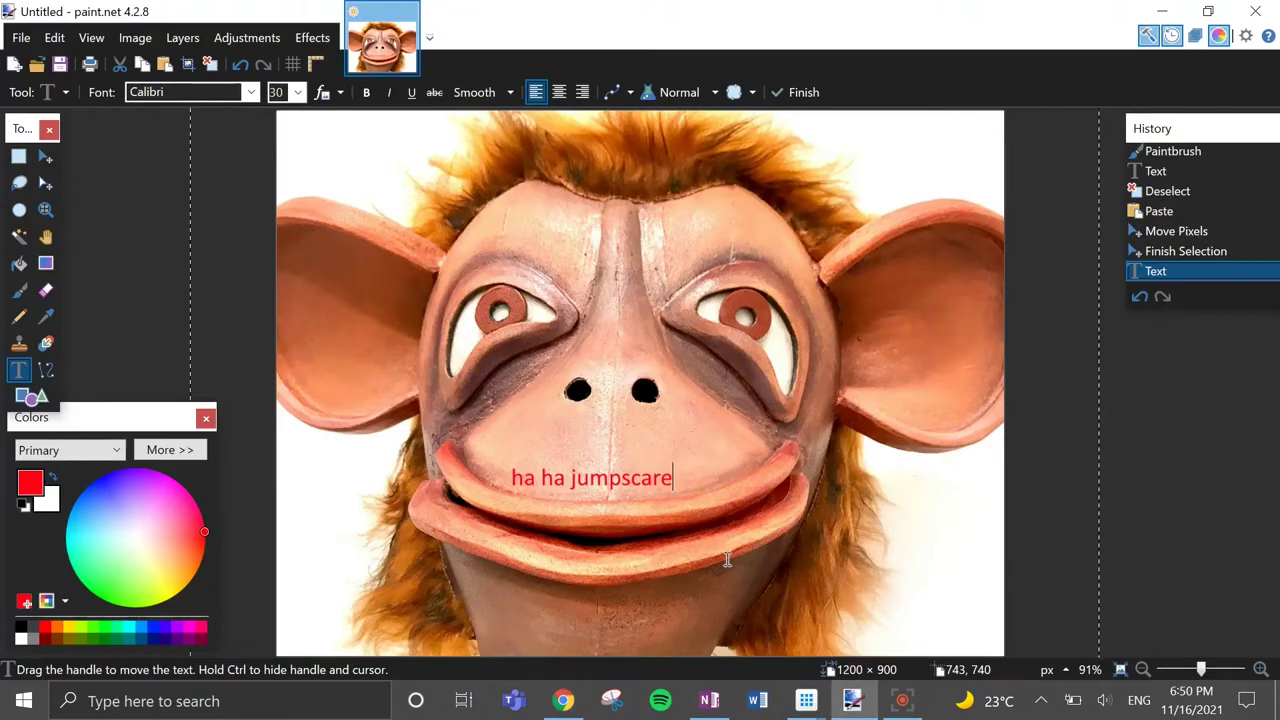
Paste several copies of the gorilla image and move one to the canvas's upper right, at about 777, 19.
{"action": "key", "text": "ctrl+v"}
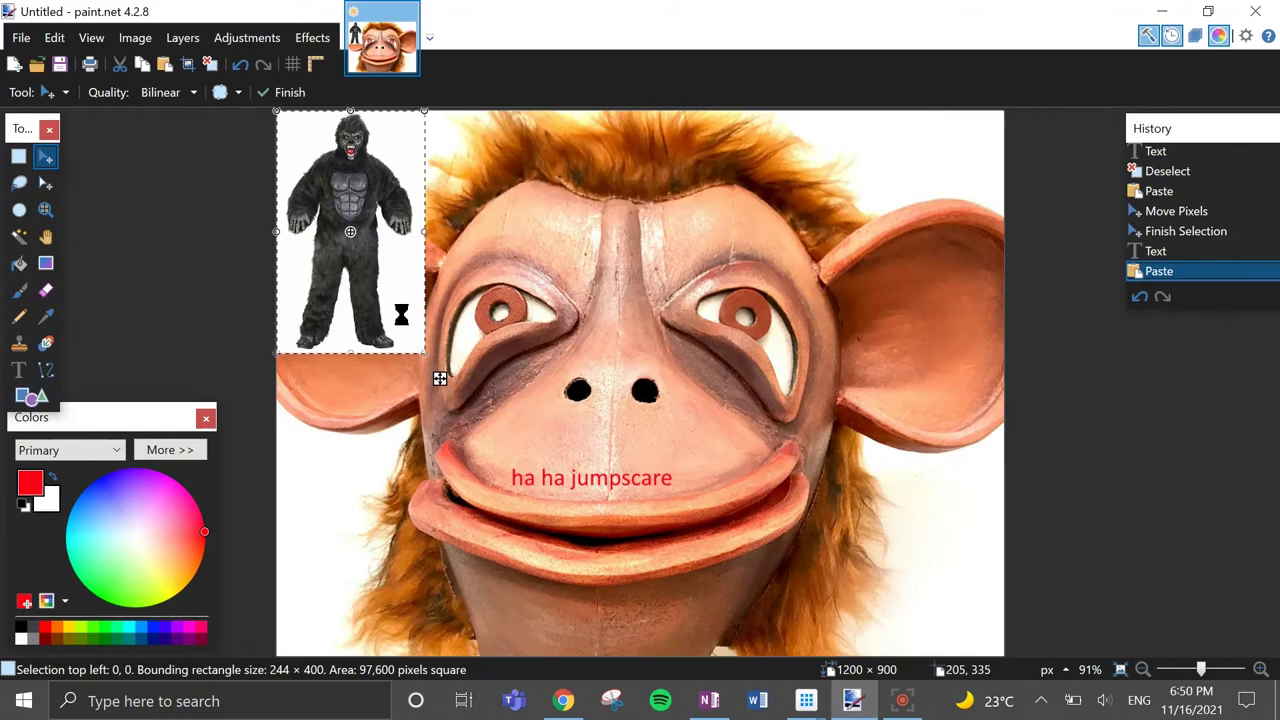
{"action": "key", "text": "ctrl+v"}
{"action": "key", "text": "ctrl+v"}
{"action": "key", "text": "ctrl+v"}
{"action": "left_click", "coordinate": [440, 378]}
{"action": "left_click_drag", "start_coordinate": [440, 378], "coordinate": [910, 390]}
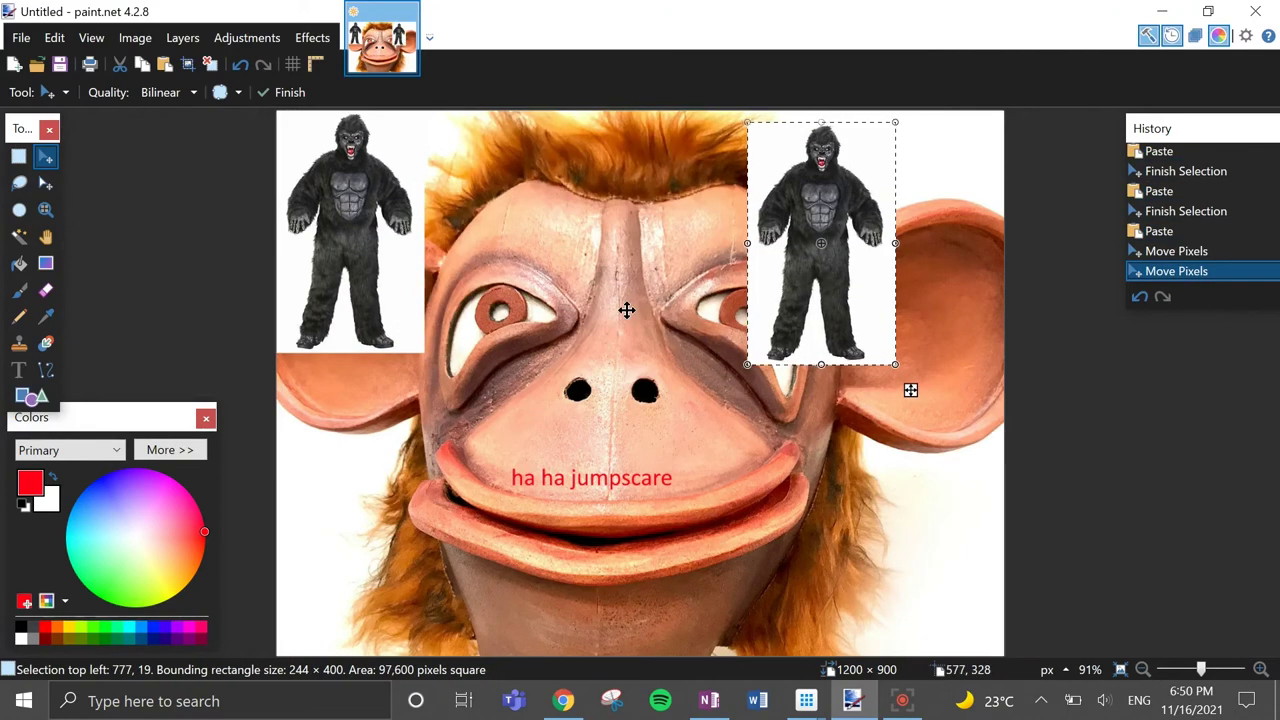
Paste more gorilla copies and spread them over the canvas centre, the lower left and the bottom middle.
{"action": "key", "text": "ctrl+v"}
{"action": "left_click_drag", "start_coordinate": [344, 270], "coordinate": [577, 456]}
{"action": "key", "text": "ctrl+v"}
{"action": "key", "text": "ctrl+v"}
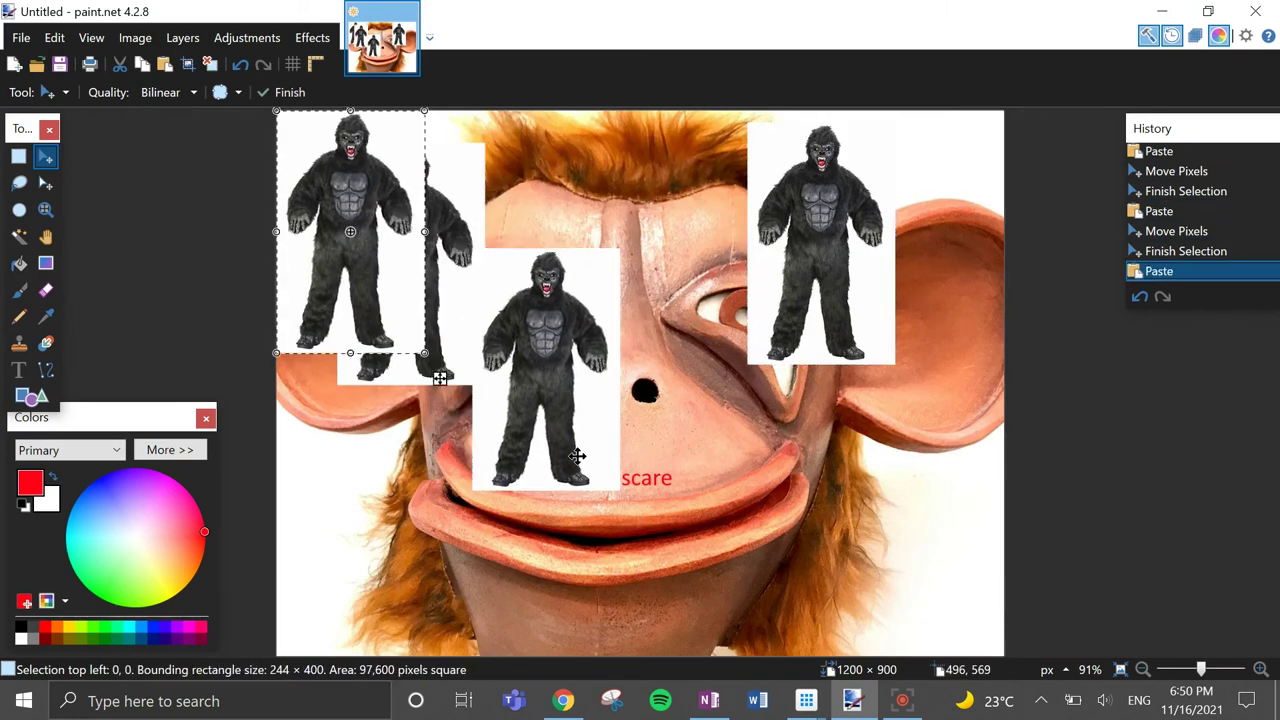
{"action": "left_click_drag", "start_coordinate": [440, 373], "coordinate": [477, 600]}
{"action": "key", "text": "ctrl+v"}
{"action": "left_click_drag", "start_coordinate": [356, 338], "coordinate": [608, 623]}
Paste two more gorilla copies, placing one right of the centre at about 599, 184 and one at the top middle.
{"action": "key", "text": "ctrl+v"}
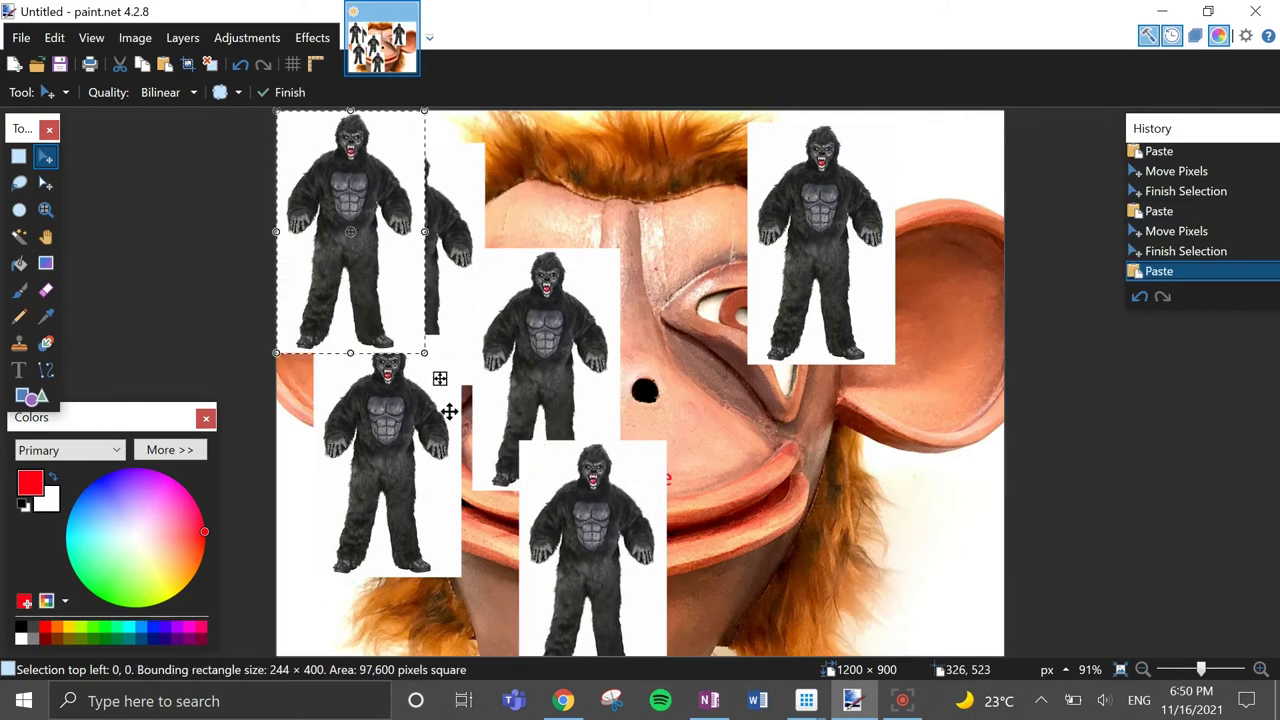
{"action": "left_click_drag", "start_coordinate": [350, 295], "coordinate": [714, 405]}
{"action": "key", "text": "ctrl+v"}
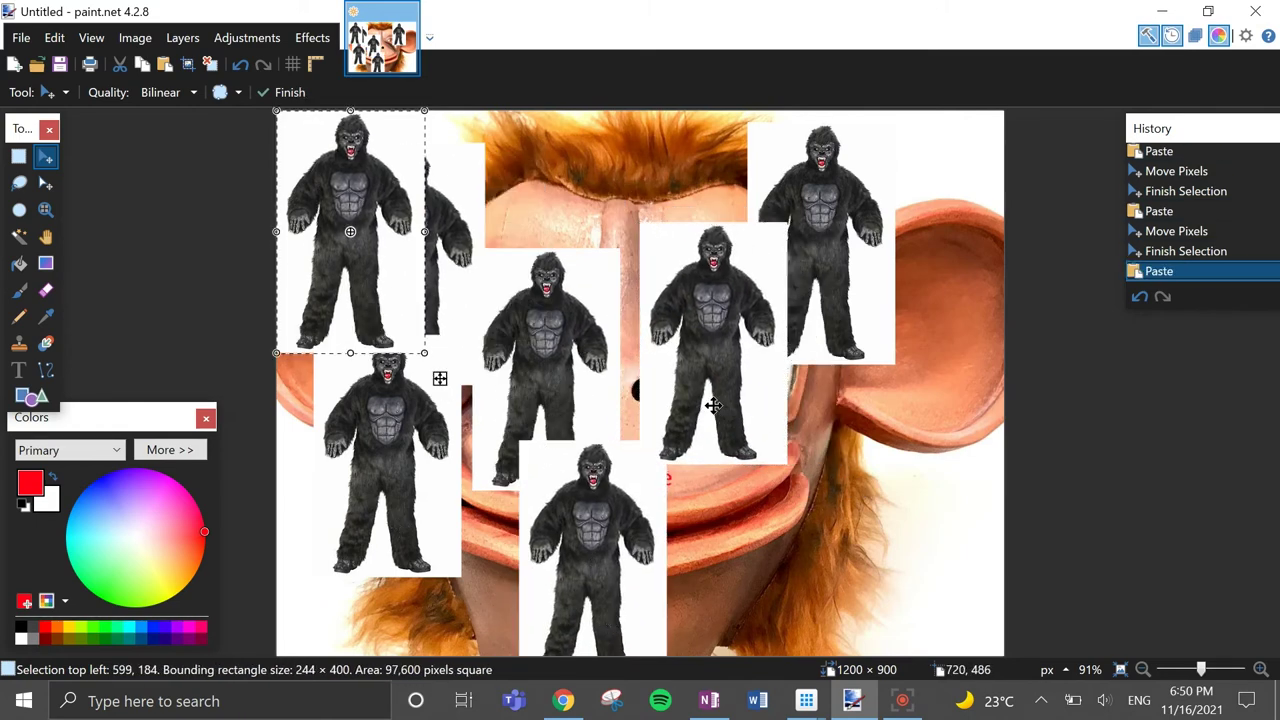
{"action": "left_click_drag", "start_coordinate": [300, 254], "coordinate": [518, 176]}
Paste a gorilla copy stretched across the canvas top to about 1108 × 400 px, and another at the lower right, at about 843, 475.
{"action": "key", "text": "ctrl+v"}
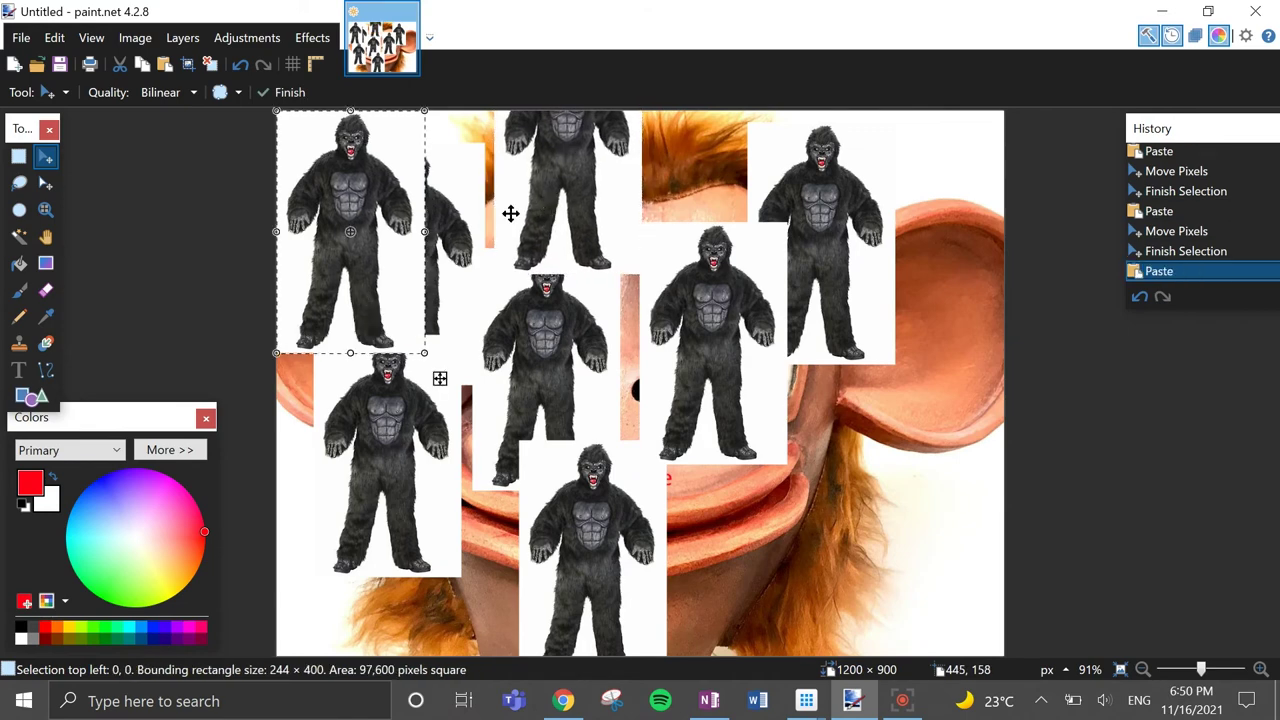
{"action": "left_click_drag", "start_coordinate": [416, 231], "coordinate": [948, 231]}
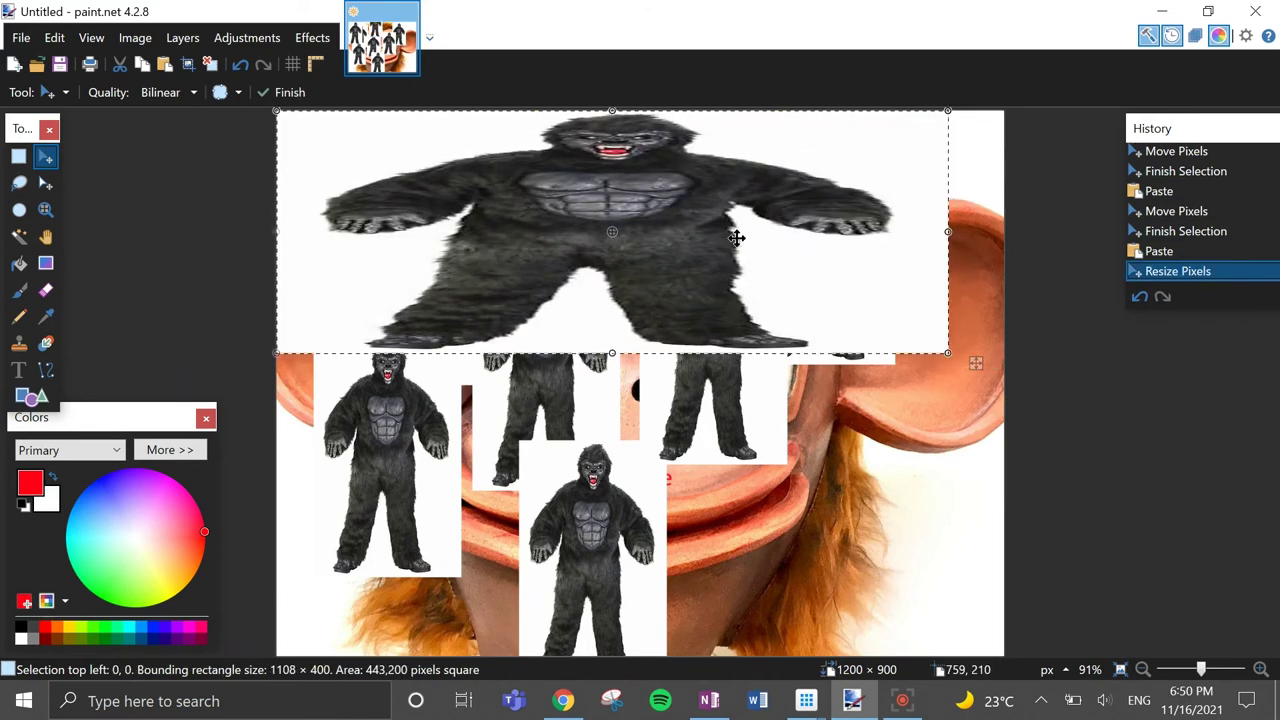
{"action": "key", "text": "ctrl+v"}
{"action": "left_click_drag", "start_coordinate": [328, 277], "coordinate": [839, 566]}
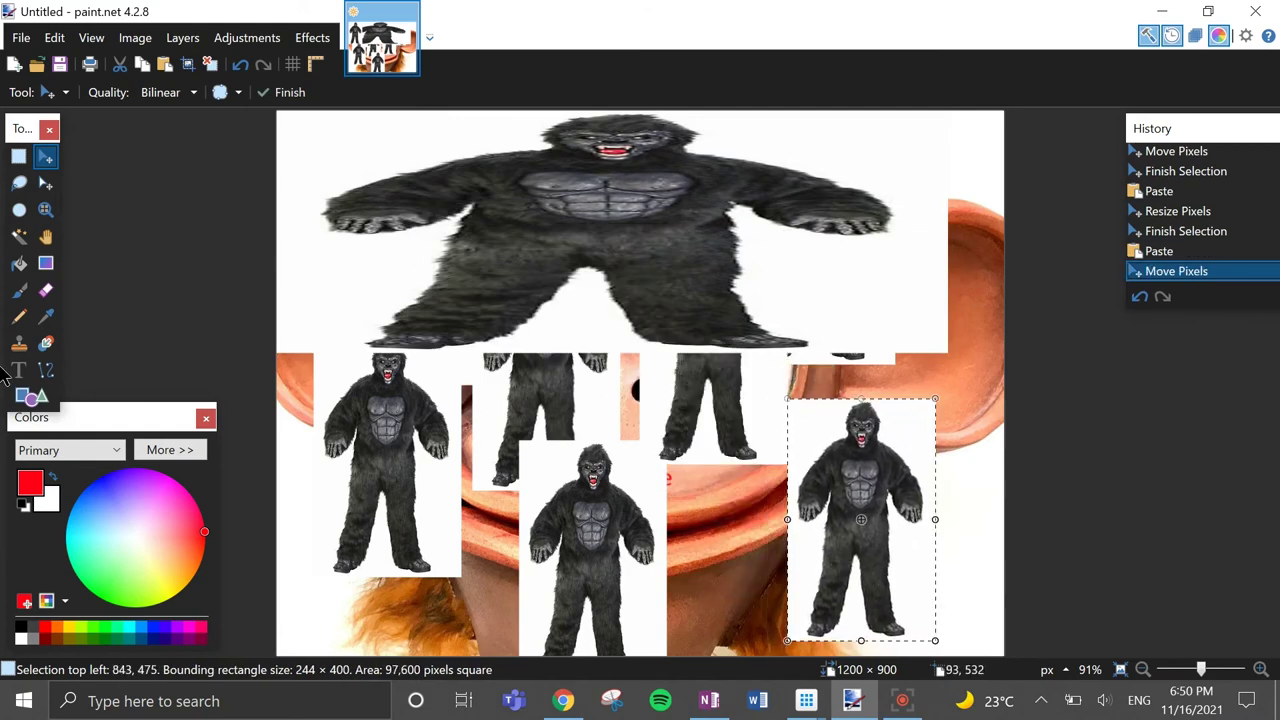
Set the primary color to black for text and clear the selection around the lower-right gorilla.
{"action": "left_click", "coordinate": [22, 371]}
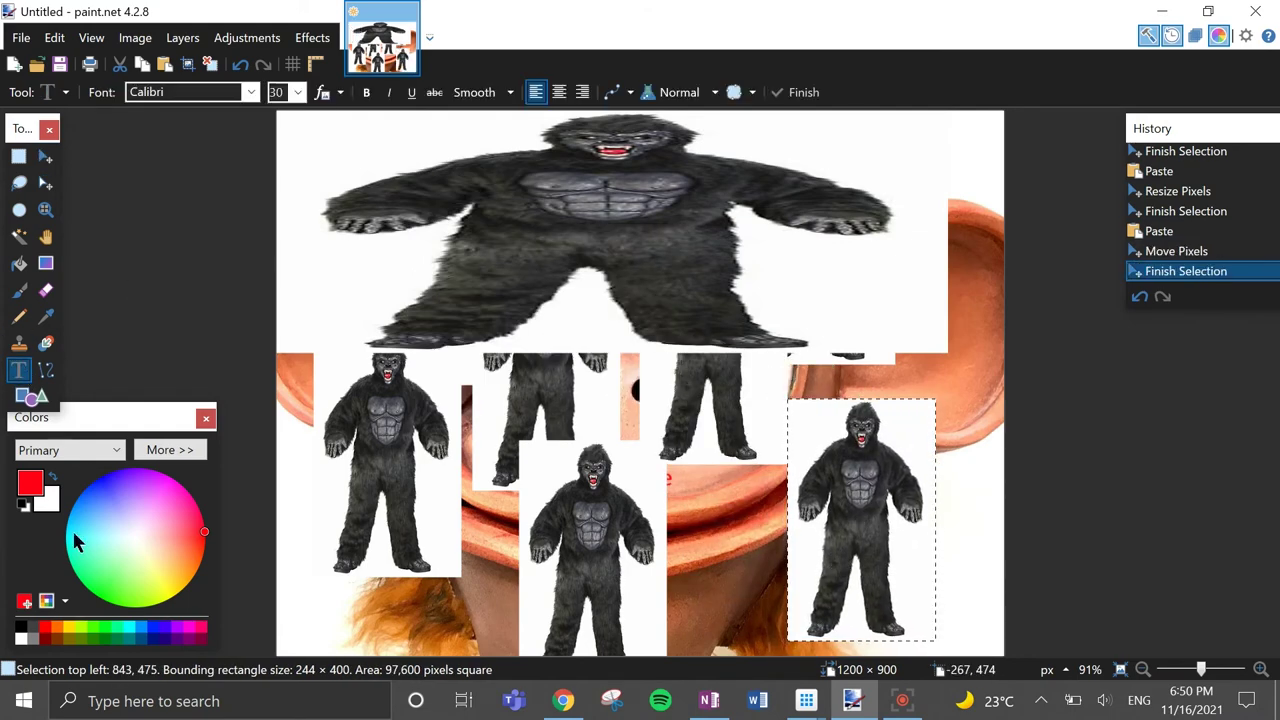
{"action": "left_click", "coordinate": [21, 627]}
{"action": "left_click", "coordinate": [295, 135]}
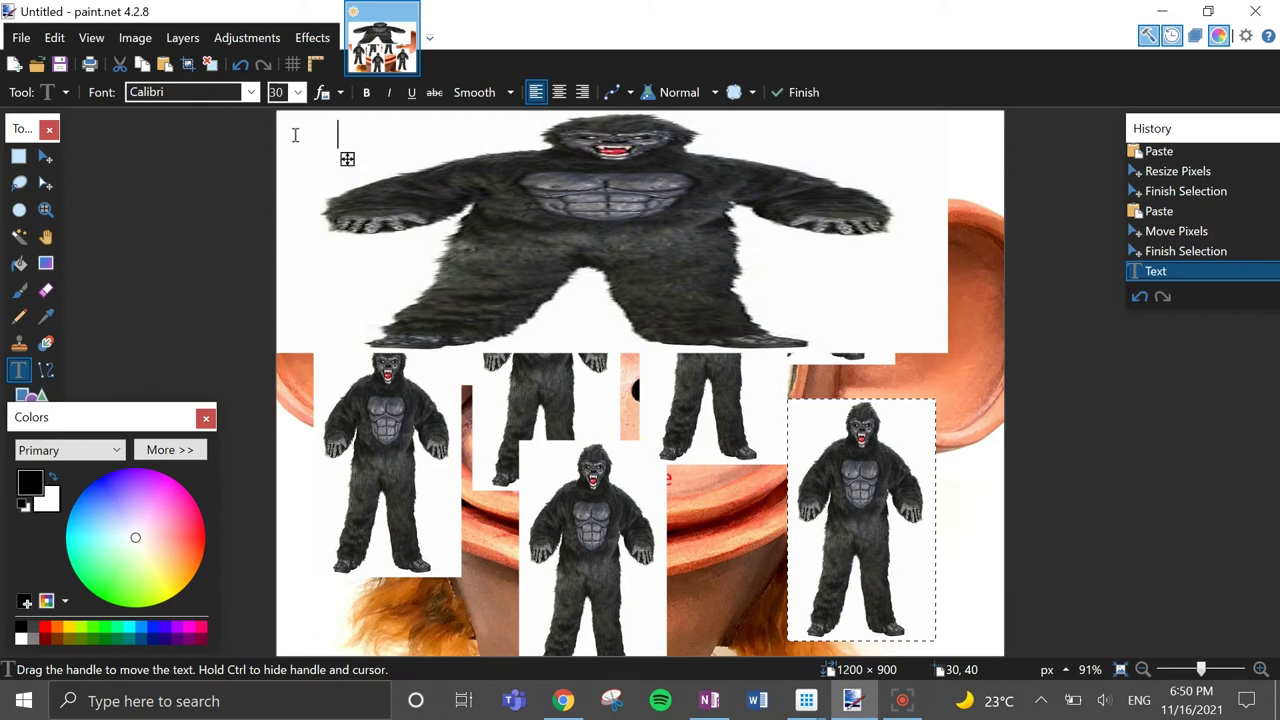
{"action": "left_click", "coordinate": [491, 298]}
{"action": "key", "text": "Return"}
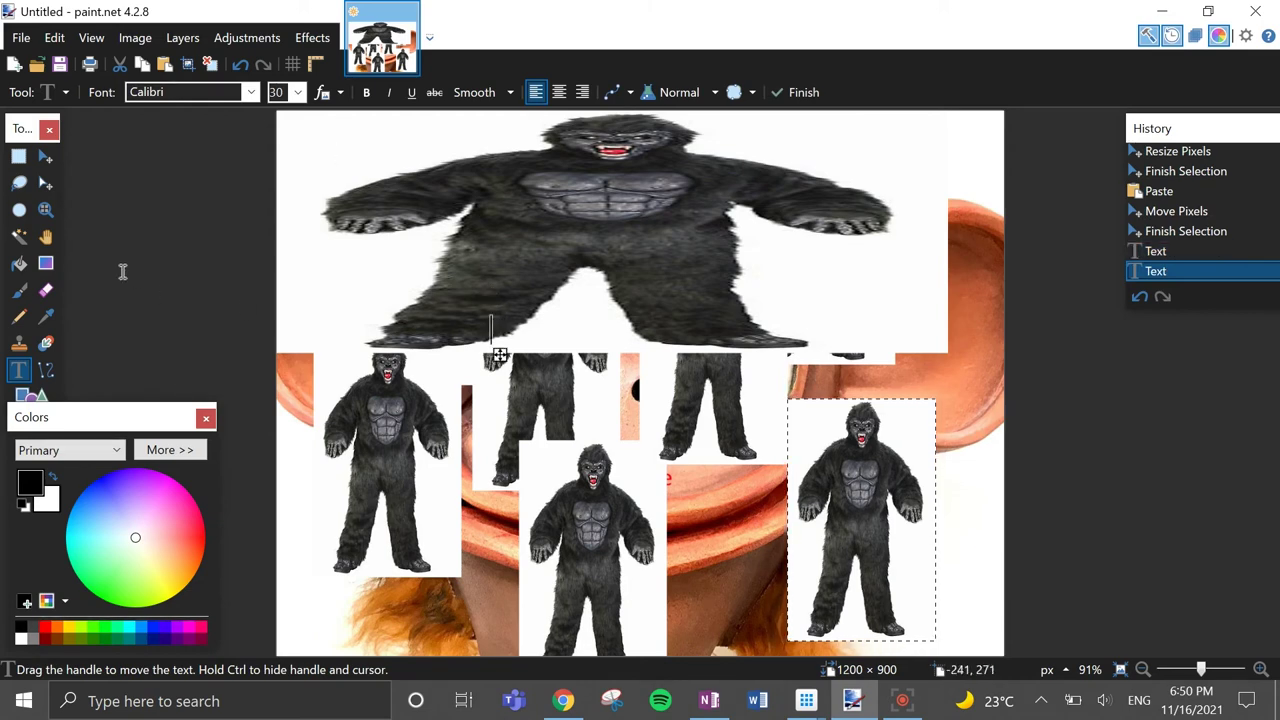
{"action": "left_click", "coordinate": [20, 298]}
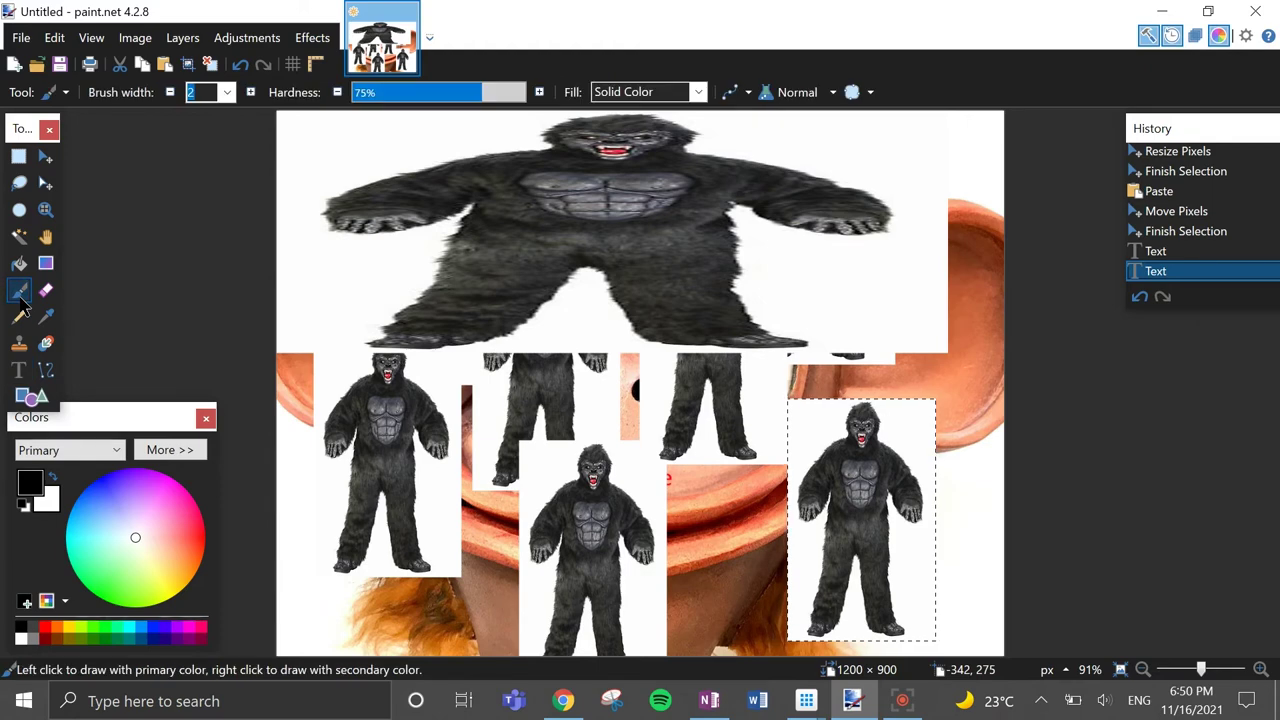
{"action": "key", "text": "ctrl+d"}
{"action": "left_click", "coordinate": [19, 368]}
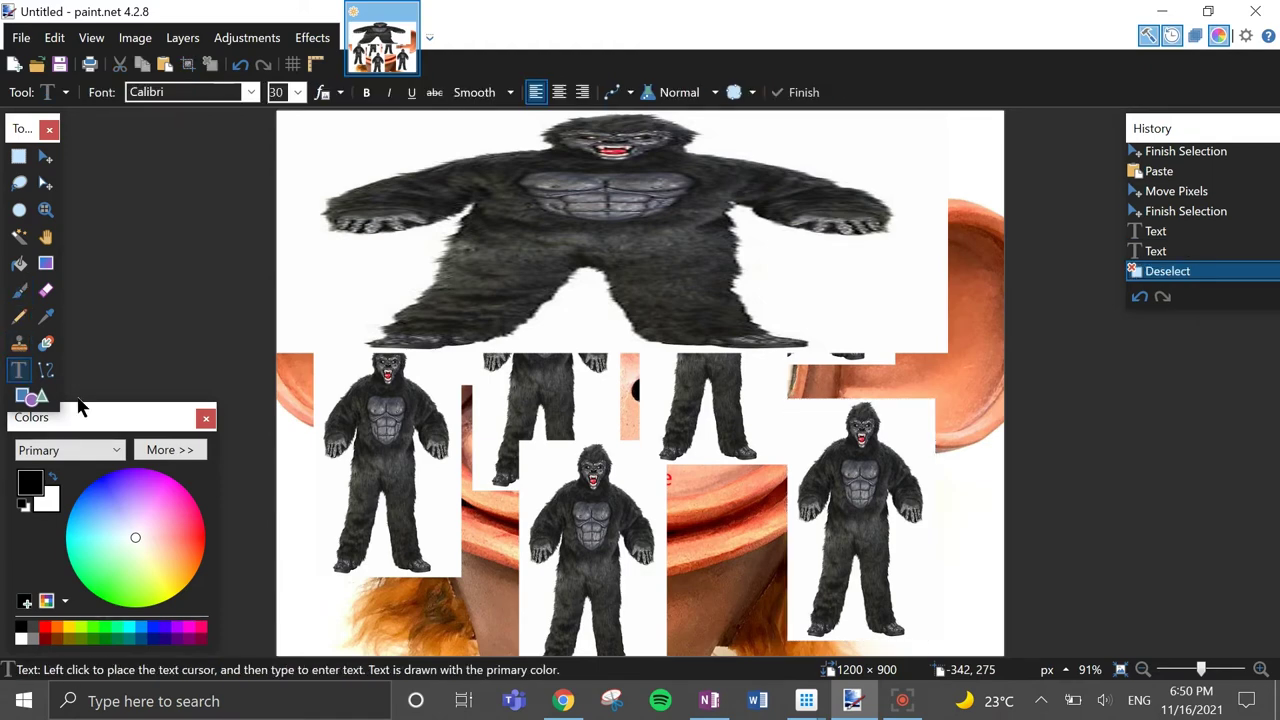
Write "now what you see here is a prime example of angry monkeys" in black along the canvas's bottom, leaving a gap over the middle gorilla.
{"action": "left_click", "coordinate": [297, 616]}
{"action": "type", "text": "how "}
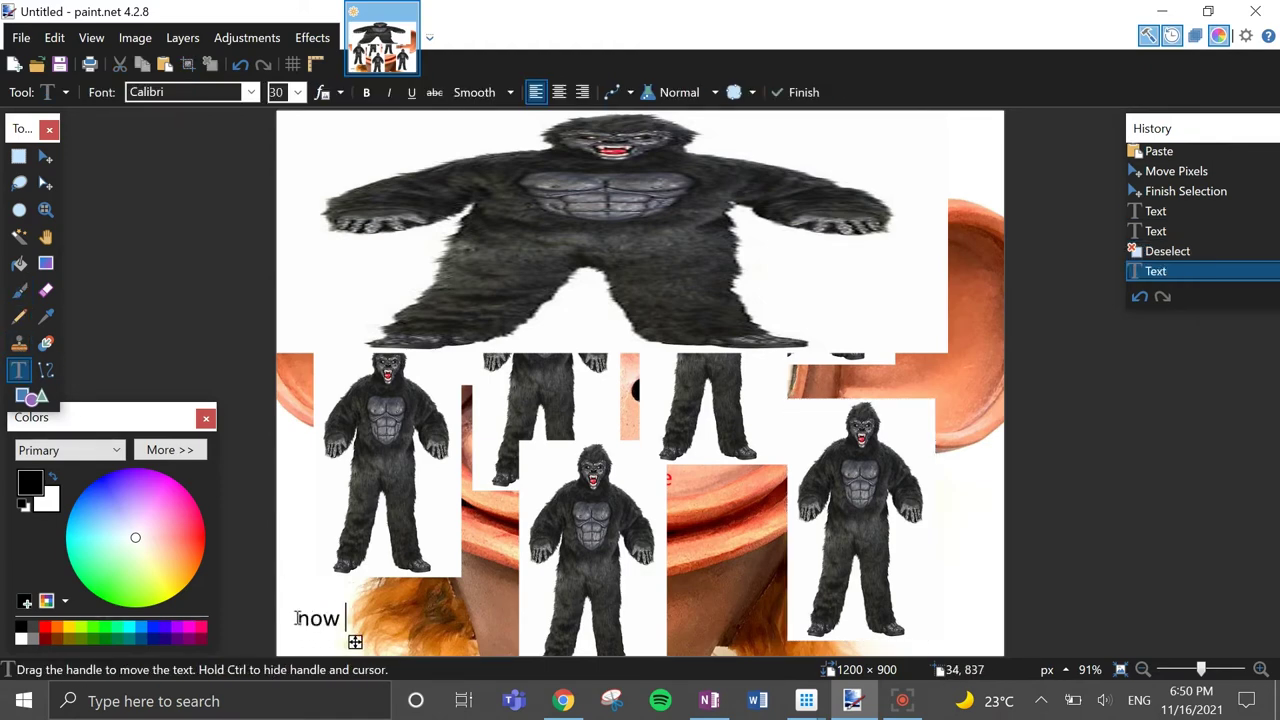
{"action": "type", "text": "what you"}
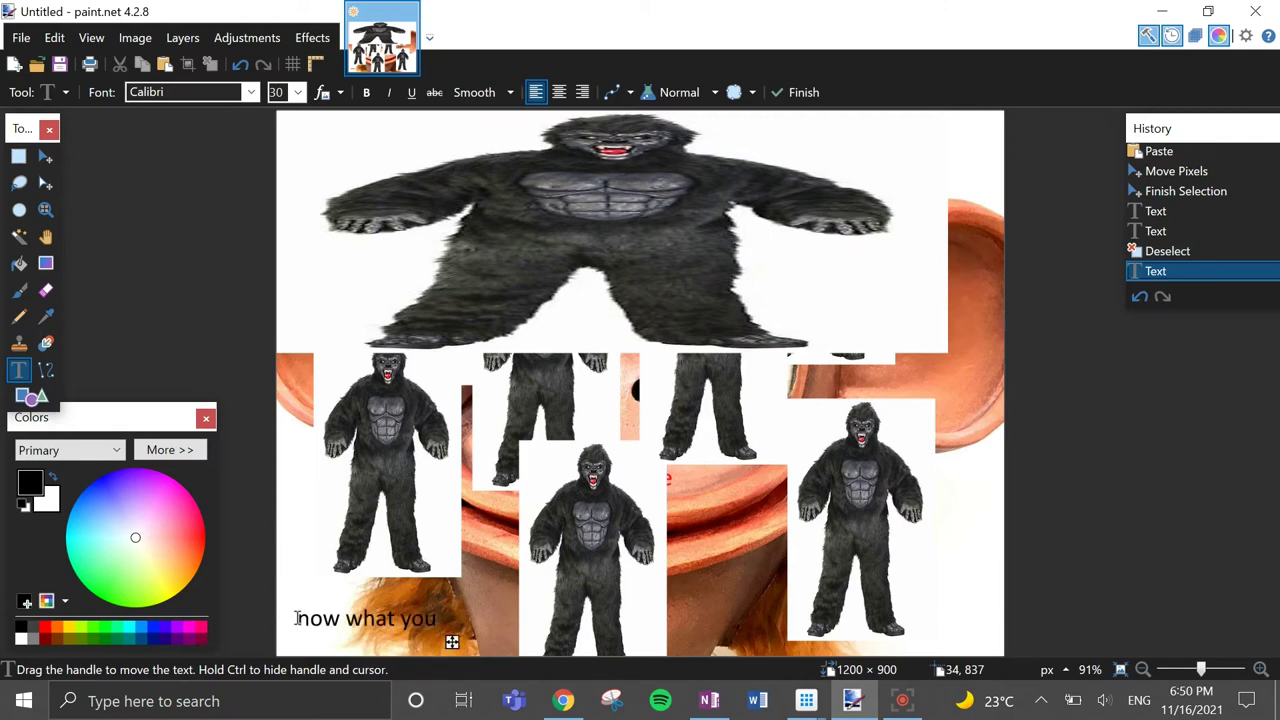
{"action": "type", "text": " see here is "}
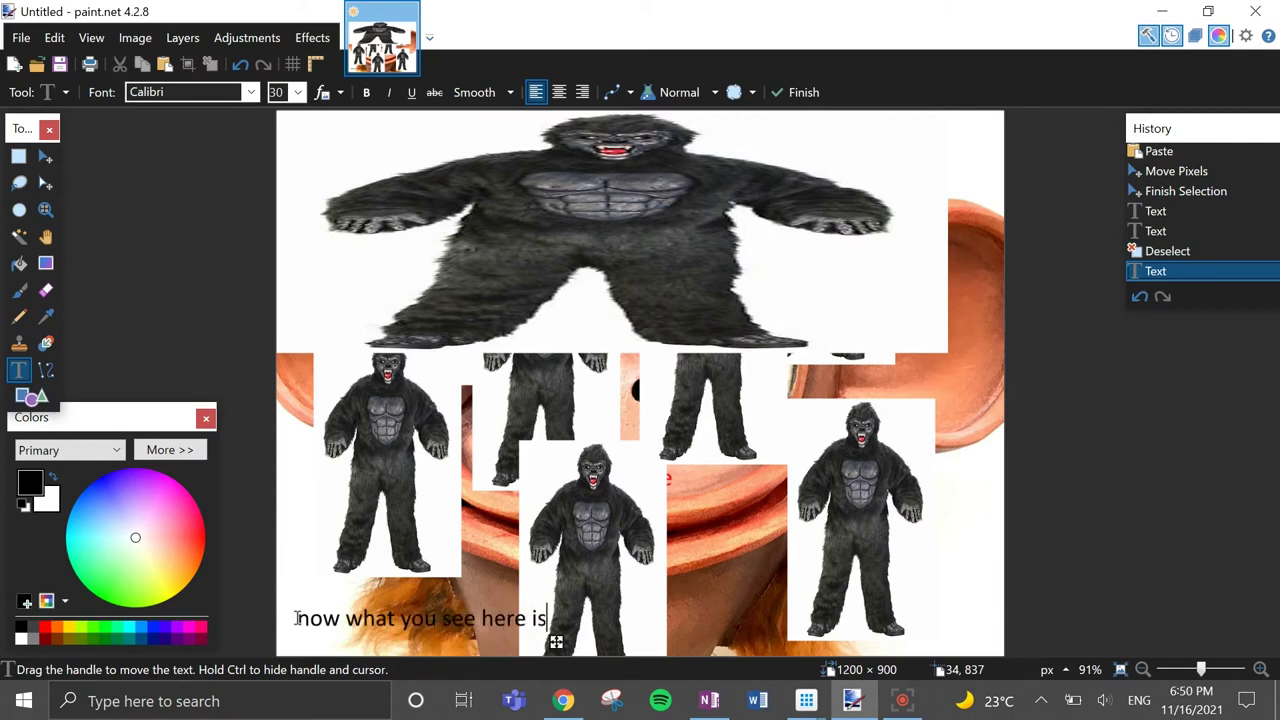
{"action": "type", "text": " a prime"}
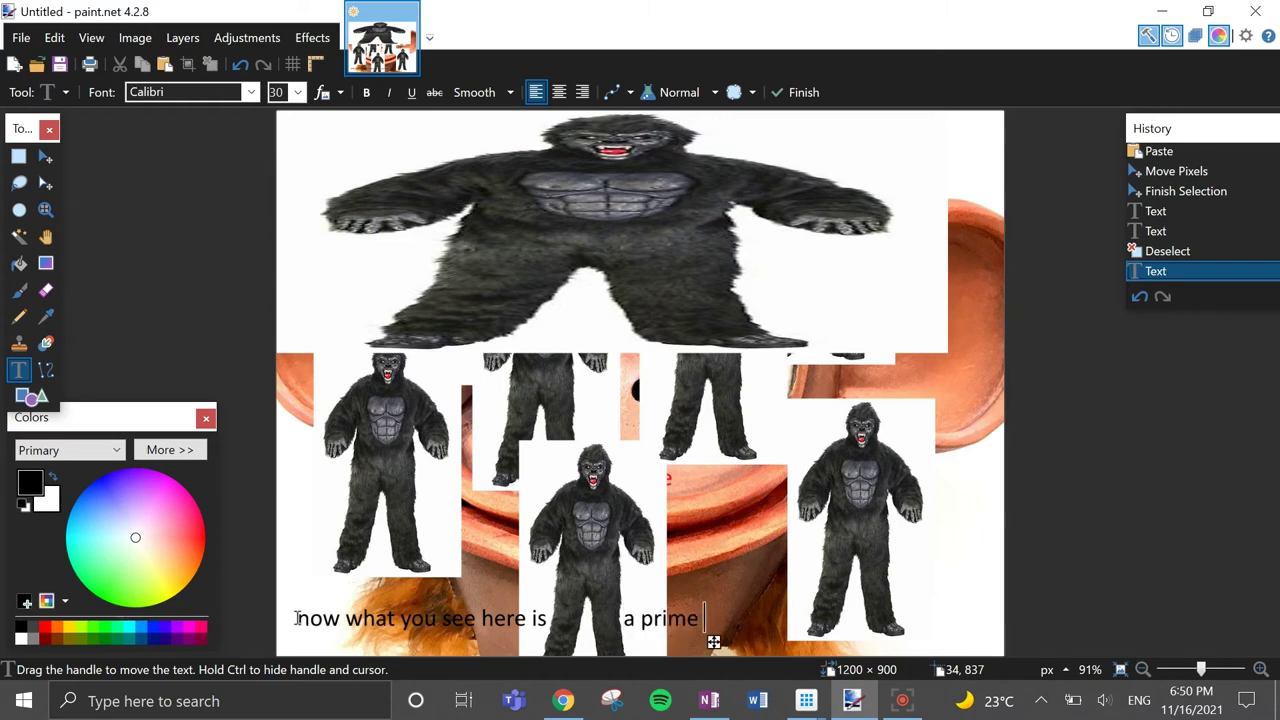
{"action": "type", "text": " example of"}
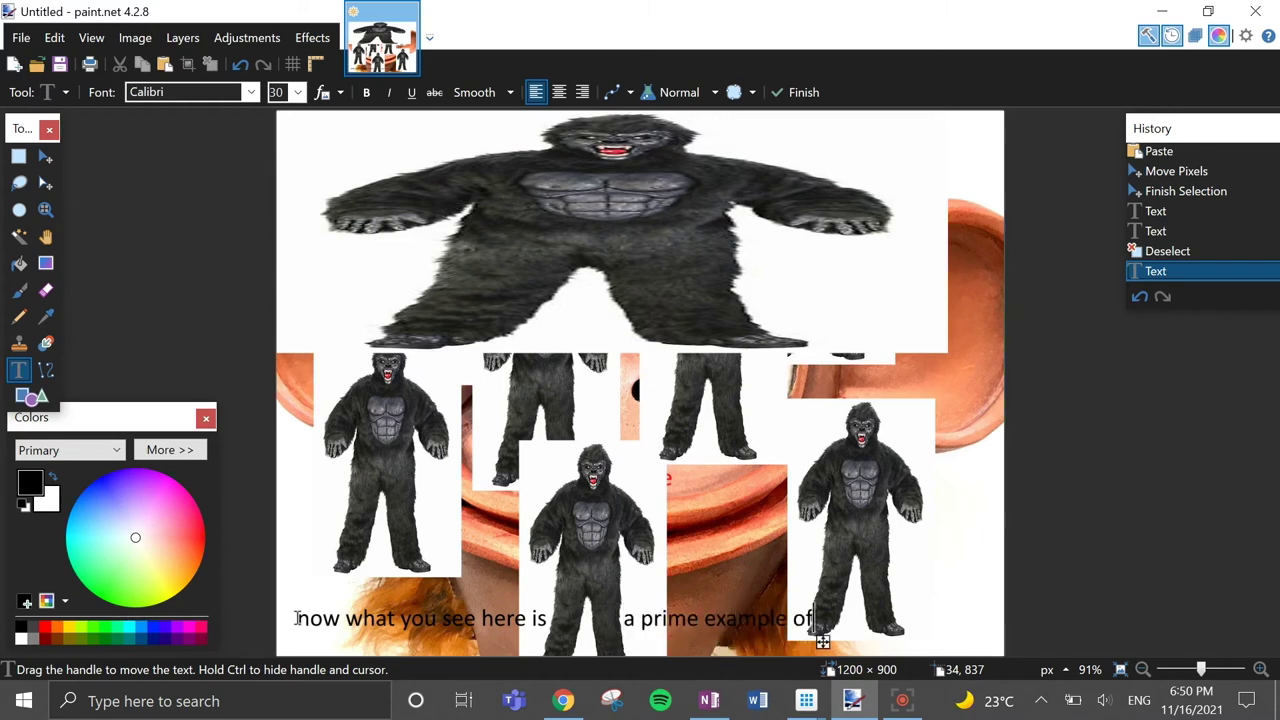
{"action": "type", "text": " angry monkeys"}
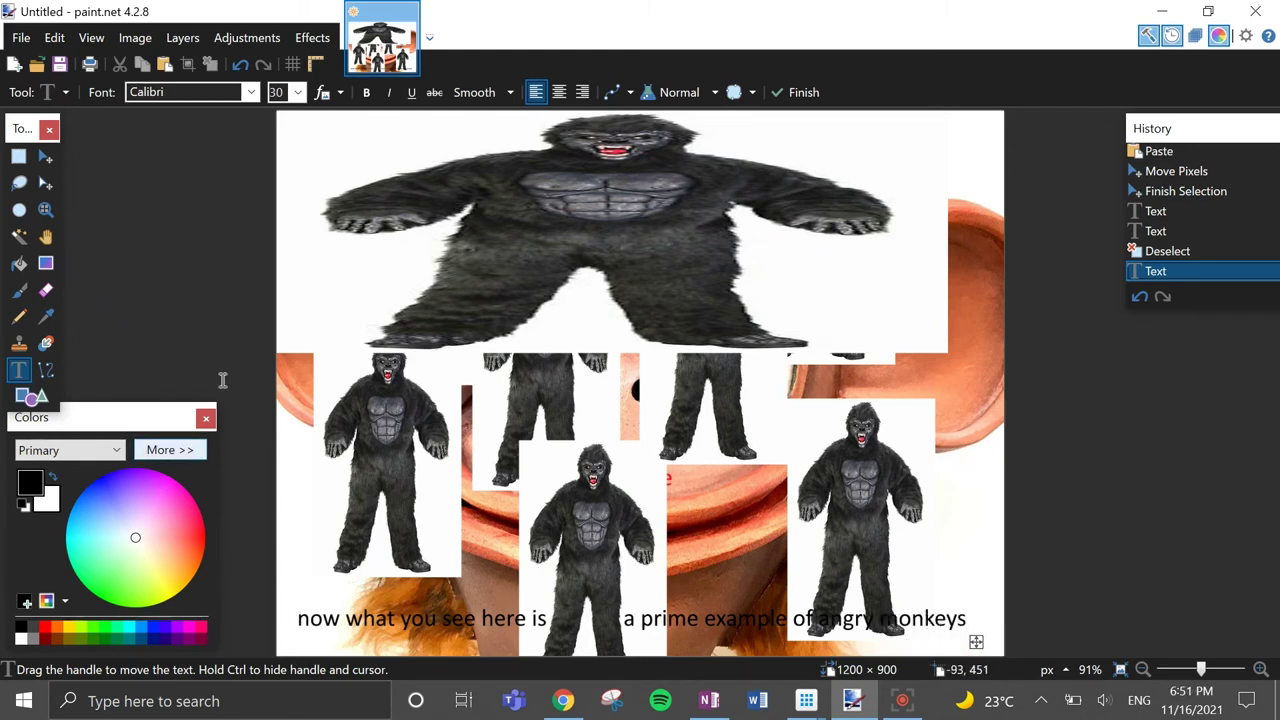
Write "DO NOT", "MESS" and "WITH ANGRY MONKEYS" in black across the lower part of the stretched gorilla picture.
{"action": "type", "text": "D"}
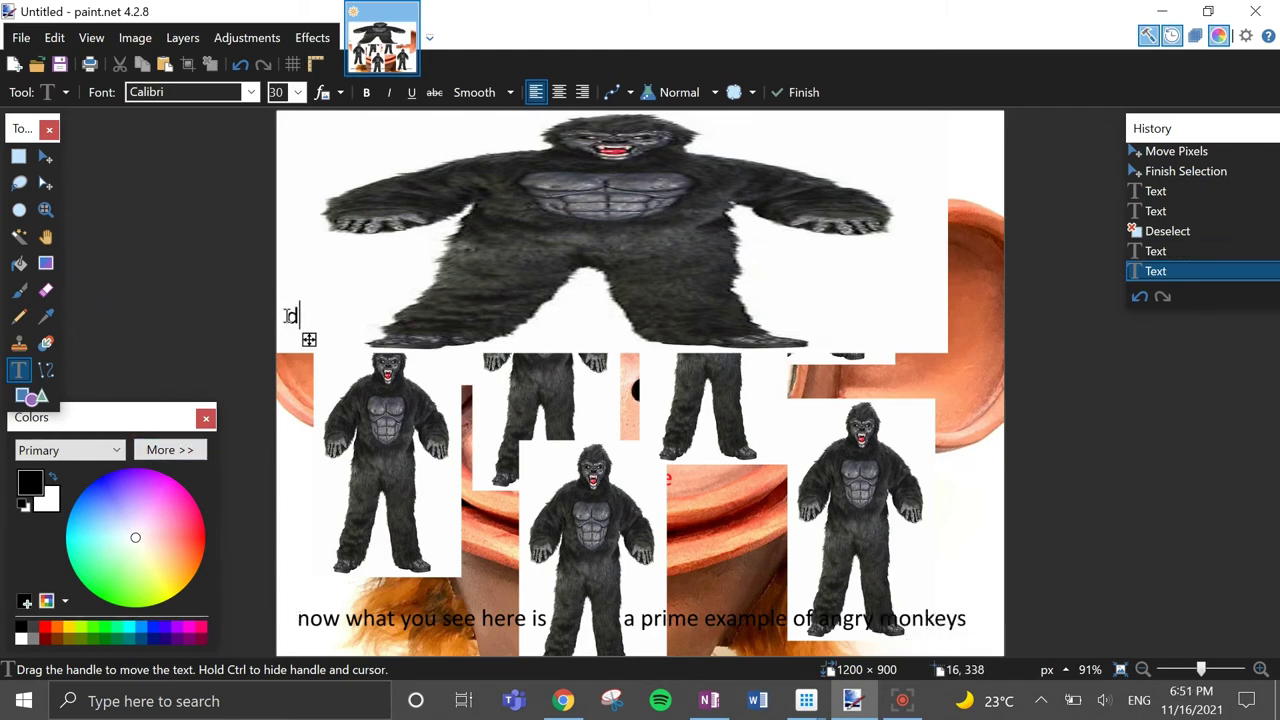
{"action": "type", "text": "O NOT"}
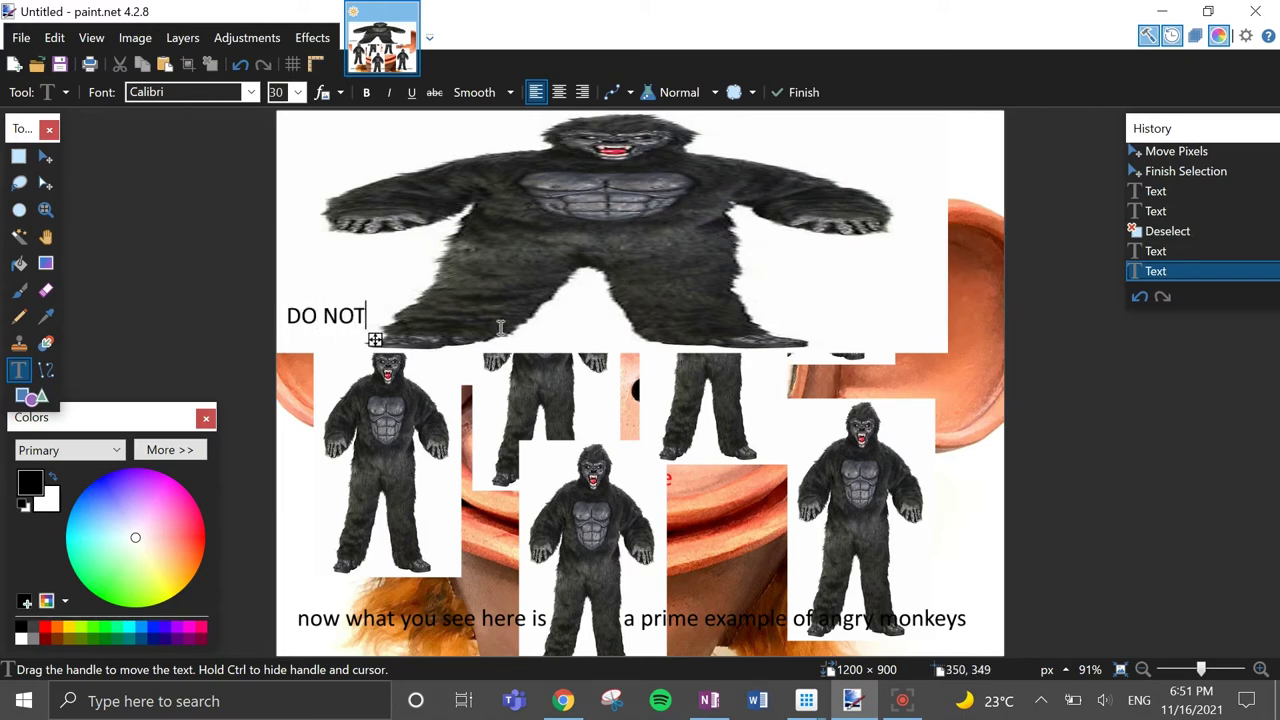
{"action": "left_click", "coordinate": [533, 322]}
{"action": "type", "text": "MESS"}
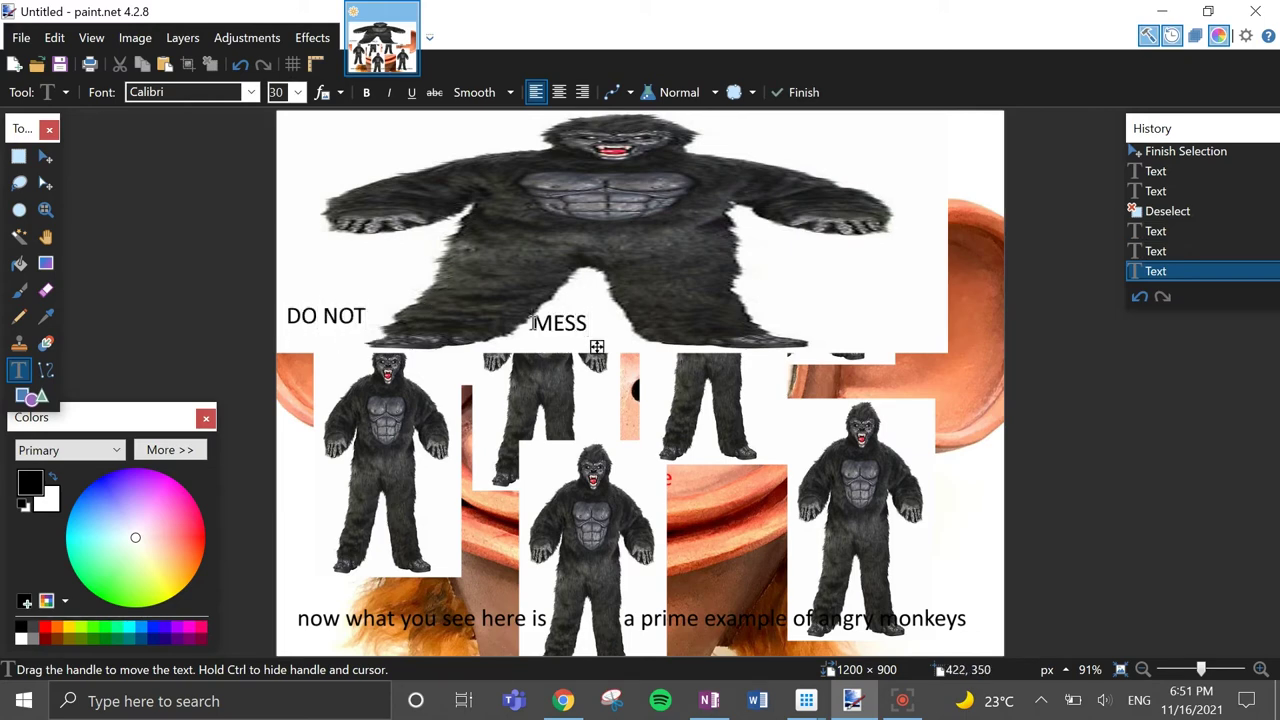
{"action": "type", "text": "WITH"}
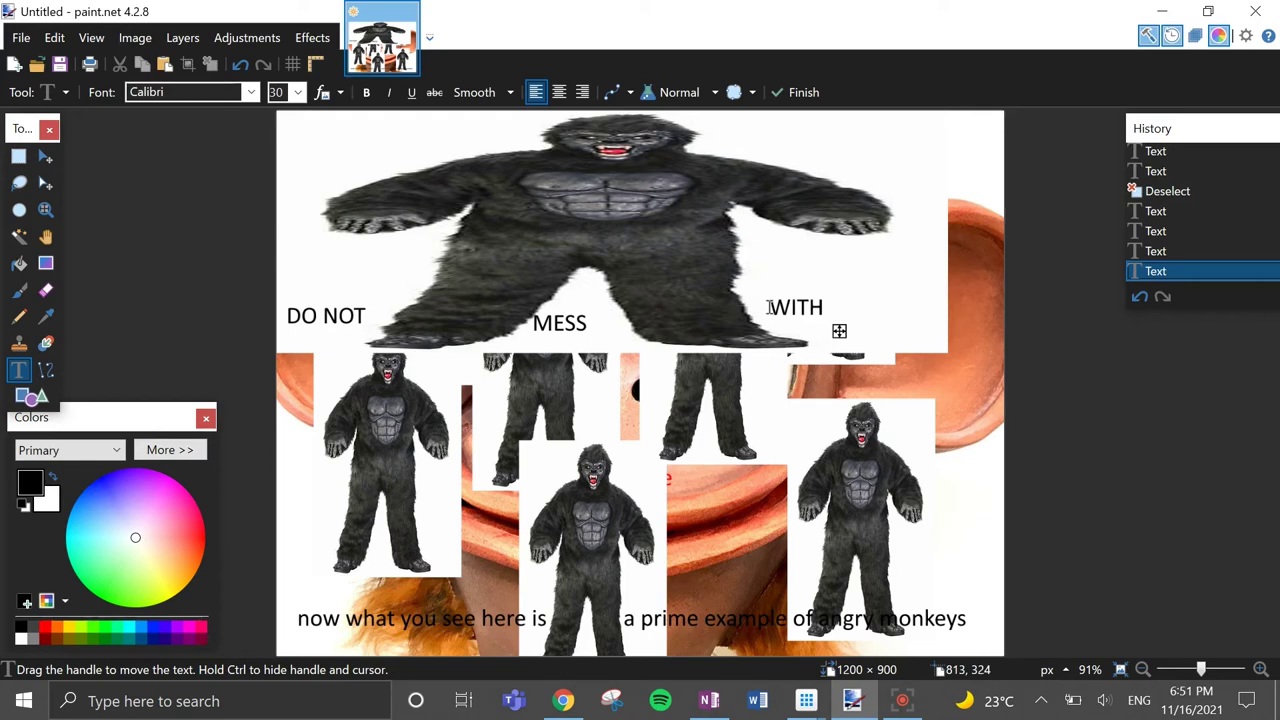
{"action": "type", "text": " ANGRY MONKEYS"}
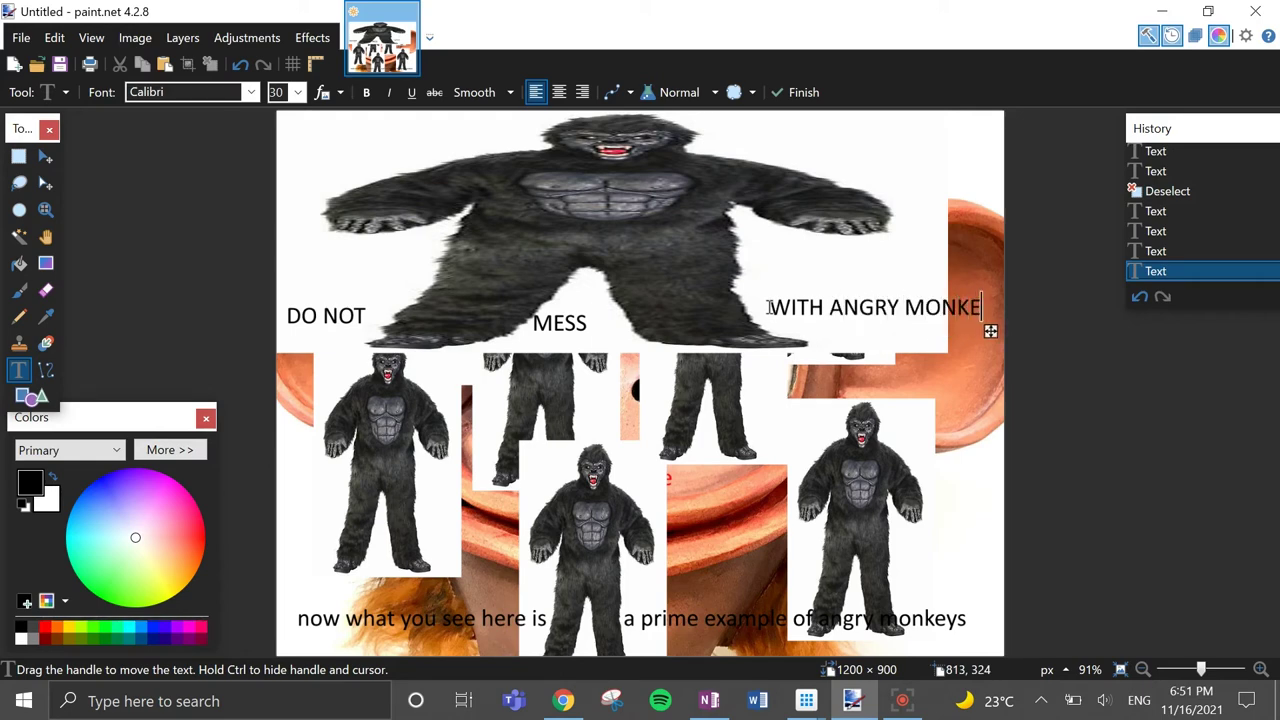
Cover the entire canvas in white using the Paintbrush at a width of 1000.
{"action": "left_click", "coordinate": [19, 290]}
{"action": "left_click", "coordinate": [21, 638]}
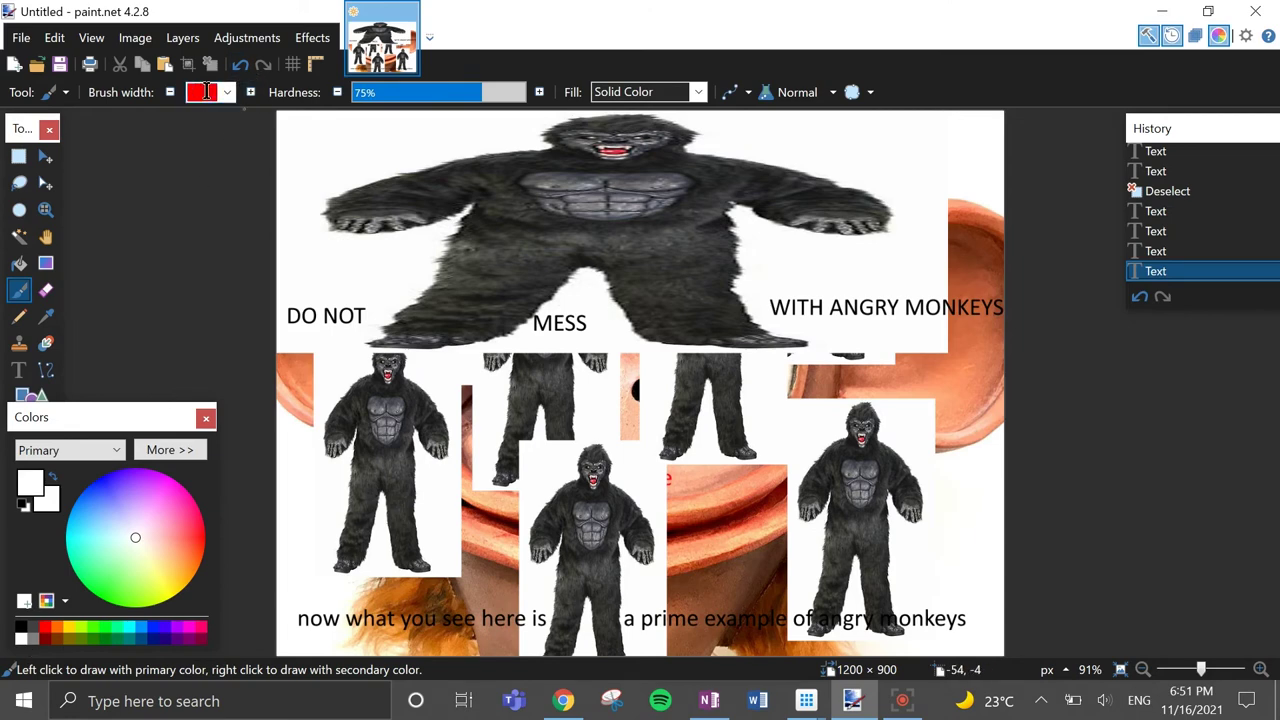
{"action": "type", "text": "1000"}
{"action": "mouse_move", "coordinate": [400, 250]}
{"action": "left_mouse_down"}
{"action": "mouse_move", "coordinate": [500, 400]}
{"action": "mouse_move", "coordinate": [840, 471]}
{"action": "mouse_move", "coordinate": [726, 254]}
{"action": "left_mouse_up"}
Set the brush width to 10 and draw a slanted black mouth with upper, lower and middle lip lines on the blank canvas.
{"action": "double_click", "coordinate": [204, 91]}
{"action": "type", "text": "10"}
{"action": "scroll", "coordinate": [383, 214], "scroll_direction": "up", "scroll_amount": 2}
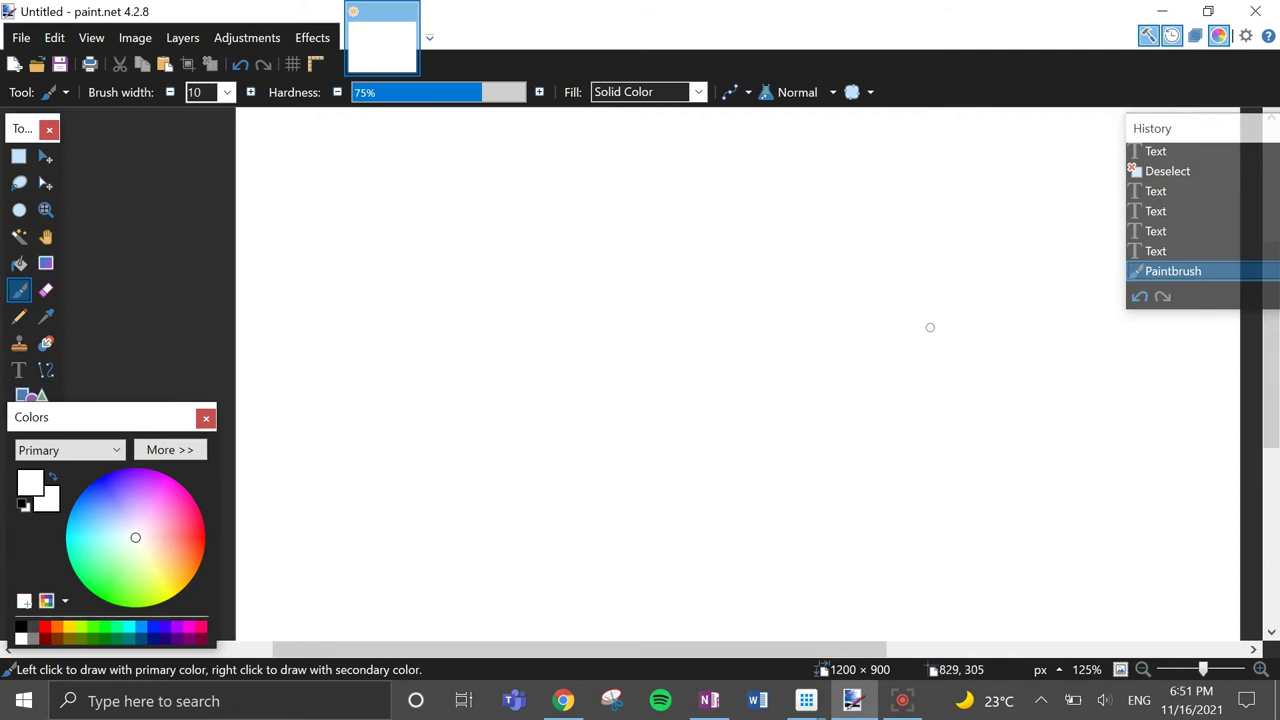
{"action": "left_click", "coordinate": [24, 628]}
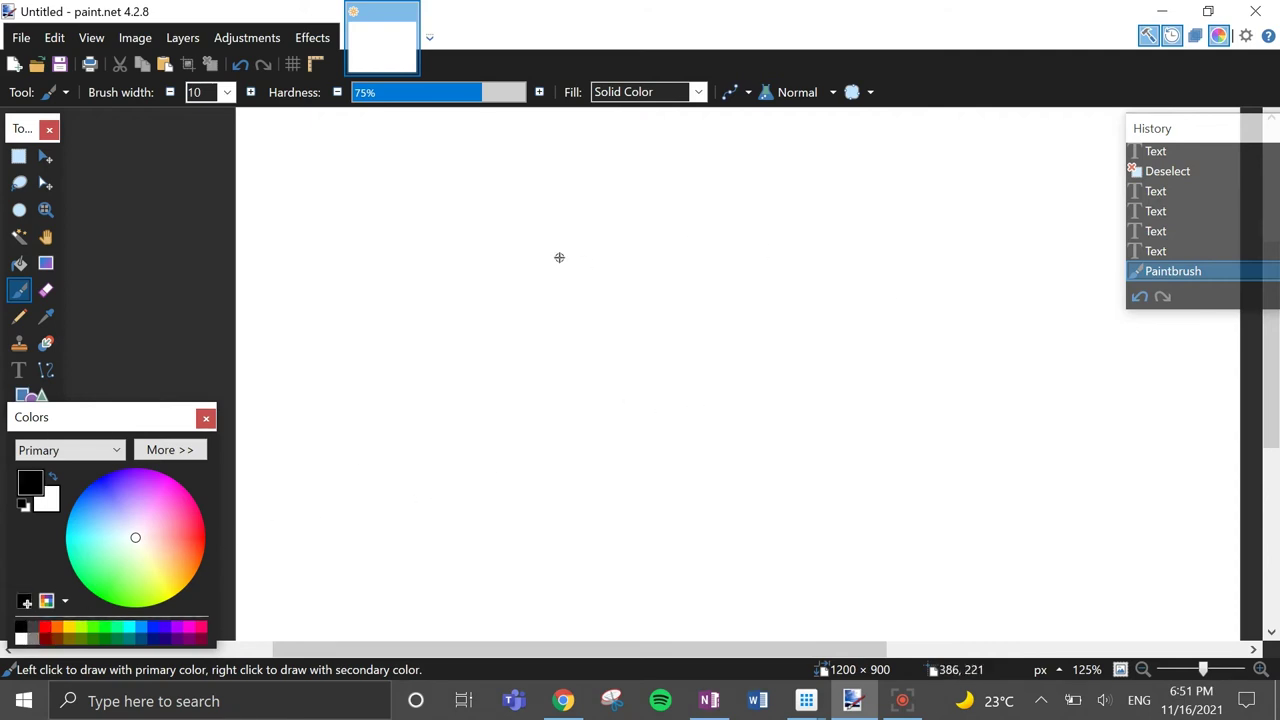
{"action": "left_click_drag", "start_coordinate": [480, 299], "coordinate": [943, 368]}
{"action": "left_click_drag", "start_coordinate": [490, 307], "coordinate": [962, 385]}
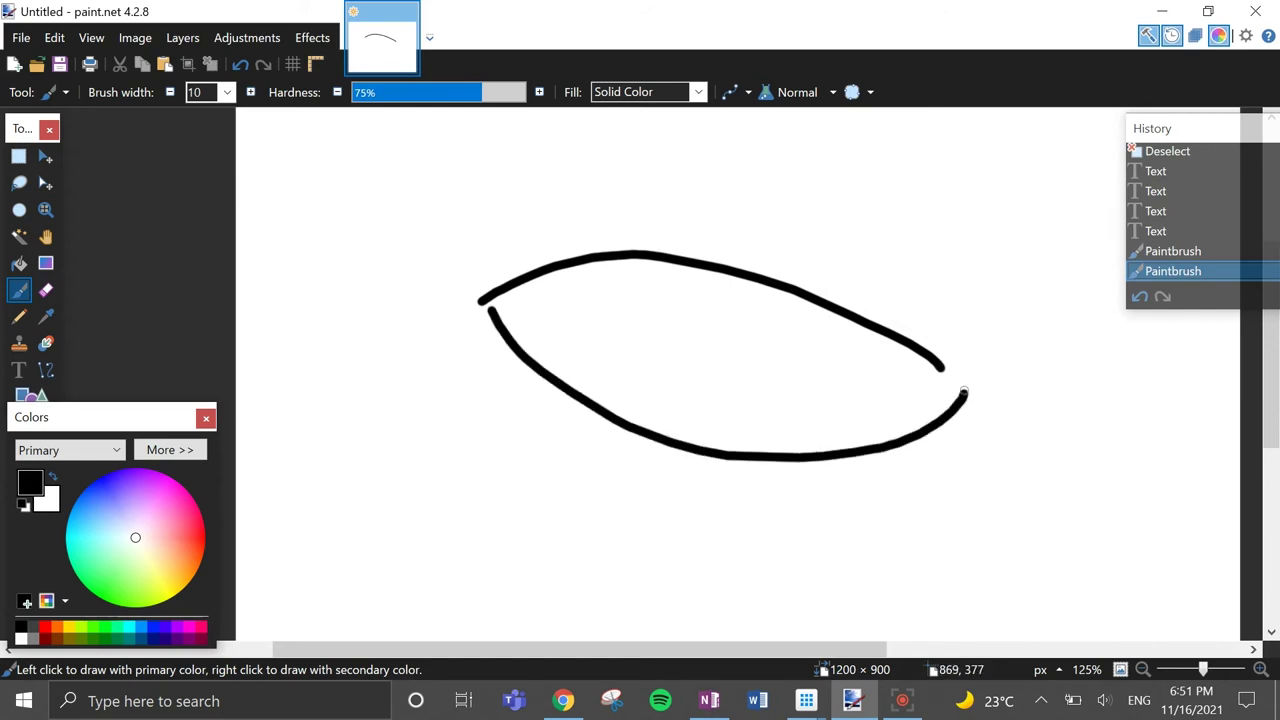
{"action": "left_click_drag", "start_coordinate": [486, 297], "coordinate": [892, 429]}
Draw two large eyes above the mouth, a face outline around them, and a dot pupil in each eye.
{"action": "scroll", "coordinate": [889, 466], "scroll_direction": "up", "scroll_amount": 3}
{"action": "mouse_move", "coordinate": [511, 206]}
{"action": "left_mouse_down"}
{"action": "mouse_move", "coordinate": [578, 425]}
{"action": "mouse_move", "coordinate": [480, 241]}
{"action": "left_mouse_up"}
{"action": "mouse_move", "coordinate": [873, 220]}
{"action": "left_mouse_down"}
{"action": "mouse_move", "coordinate": [793, 400]}
{"action": "mouse_move", "coordinate": [845, 222]}
{"action": "mouse_move", "coordinate": [815, 242]}
{"action": "left_mouse_up"}
{"action": "scroll", "coordinate": [608, 303], "scroll_direction": "down", "scroll_amount": 3}
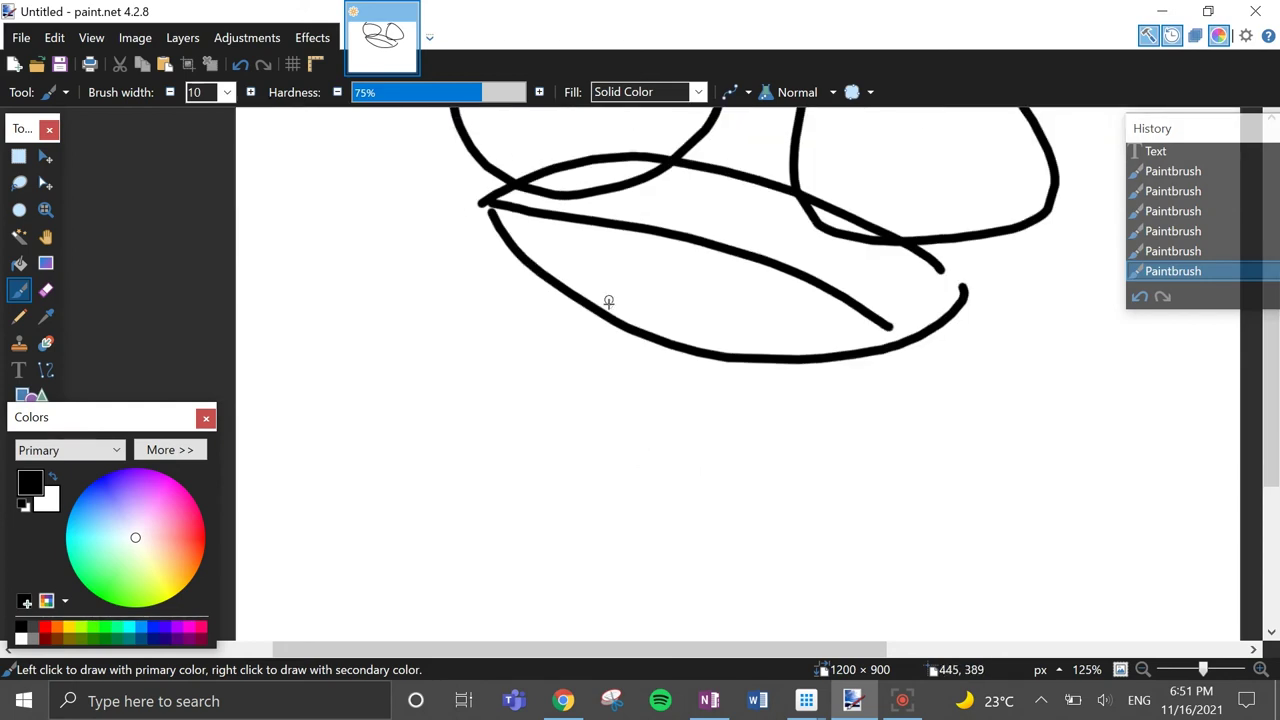
{"action": "scroll", "coordinate": [656, 556], "scroll_direction": "down", "scroll_amount": 3}
{"action": "mouse_move", "coordinate": [556, 304]}
{"action": "left_mouse_down"}
{"action": "mouse_move", "coordinate": [700, 517]}
{"action": "mouse_move", "coordinate": [834, 352]}
{"action": "mouse_move", "coordinate": [780, 292]}
{"action": "left_mouse_up"}
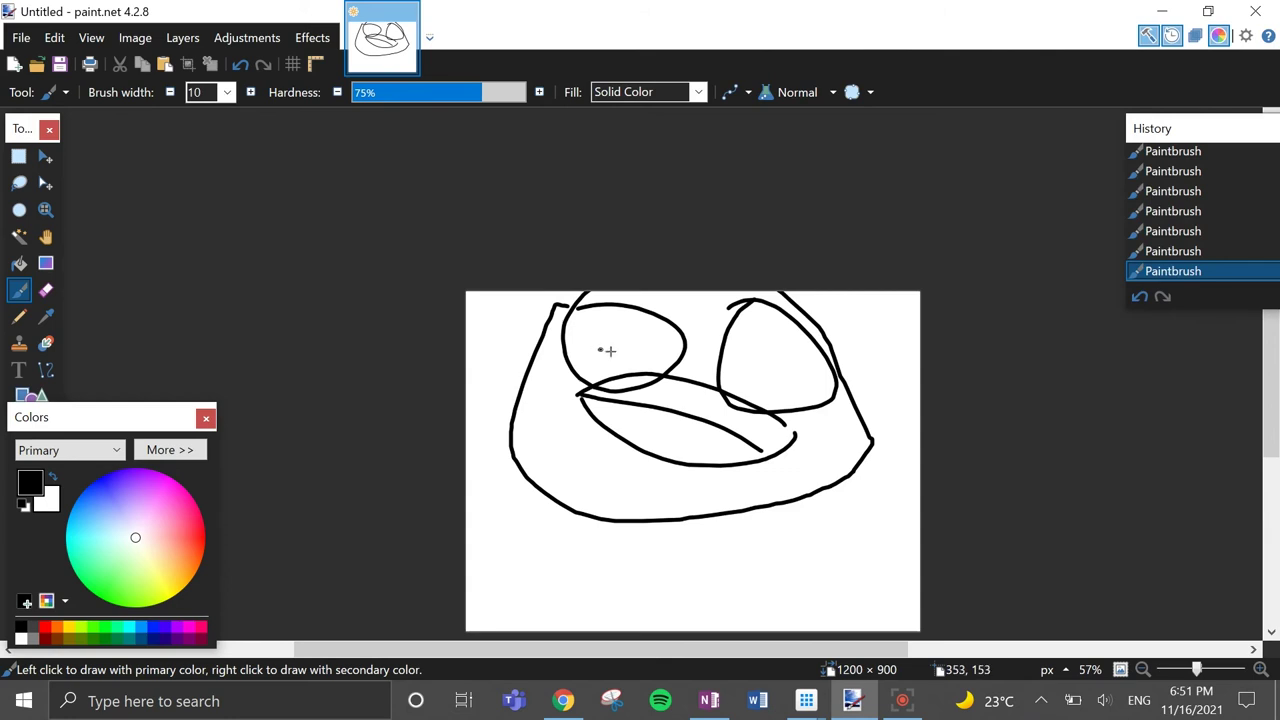
{"action": "left_click", "coordinate": [771, 377]}
Write "do not attac monkeys or they will be forced to eat you as they think you are monkey" beneath the face on two lines.
{"action": "scroll", "coordinate": [771, 375], "scroll_direction": "down", "scroll_amount": 3}
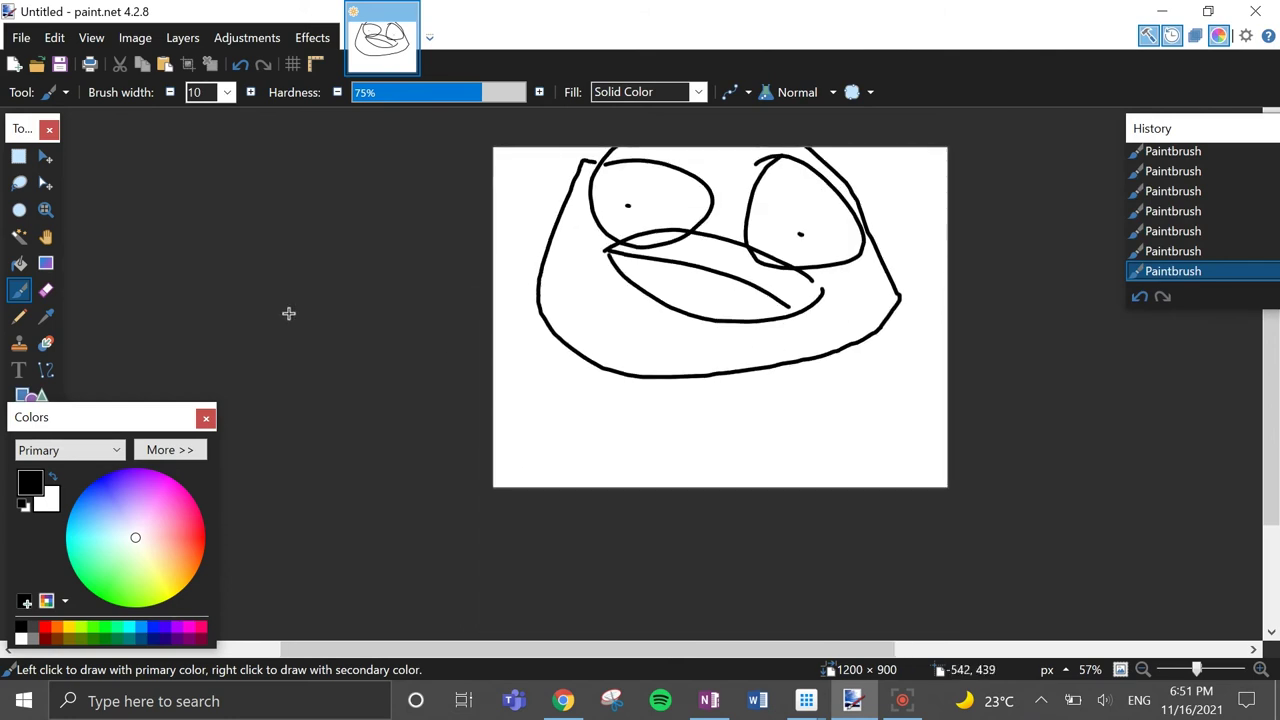
{"action": "left_click", "coordinate": [18, 370]}
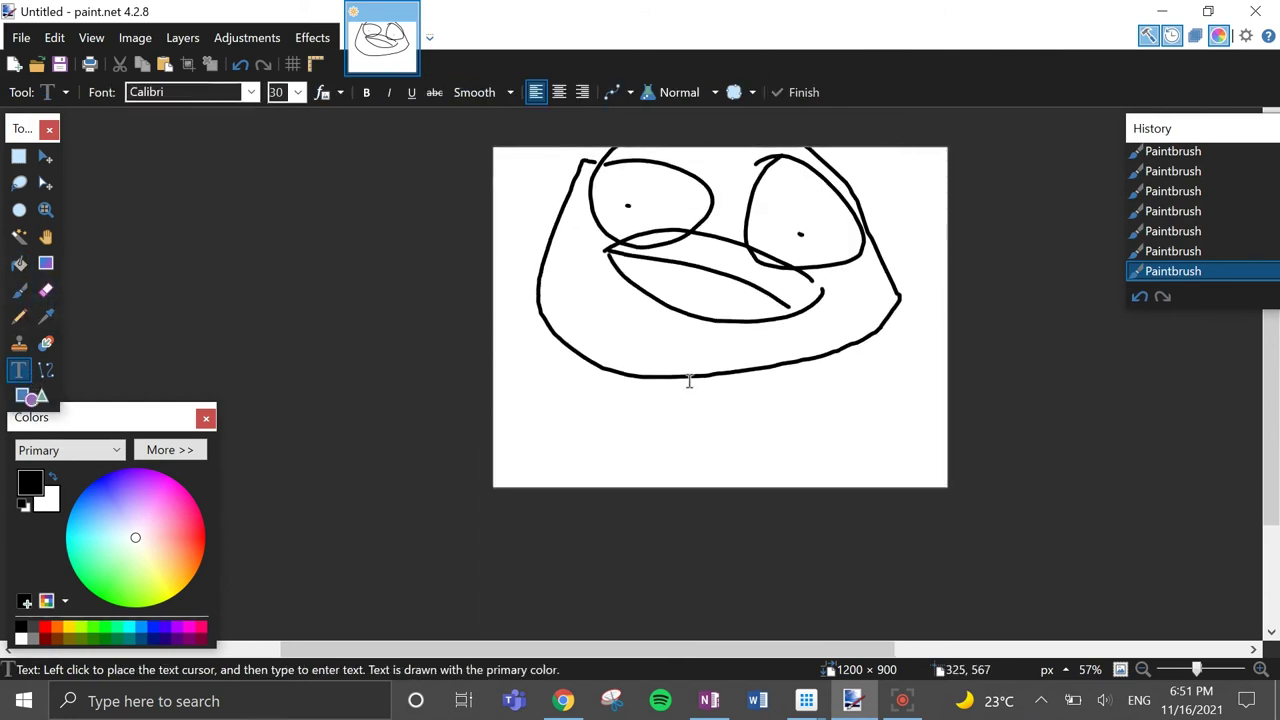
{"action": "scroll", "coordinate": [760, 408], "scroll_direction": "up", "scroll_amount": 3}
{"action": "left_click", "coordinate": [409, 410]}
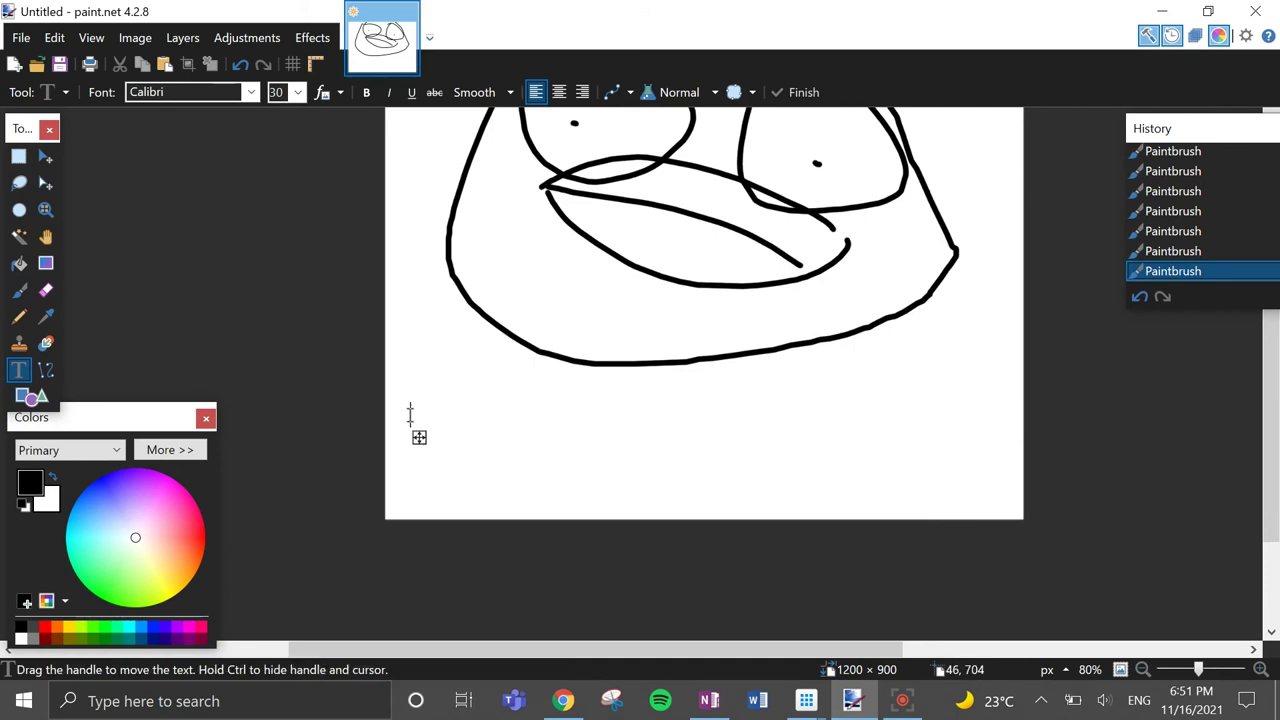
{"action": "type", "text": "Do not att"}
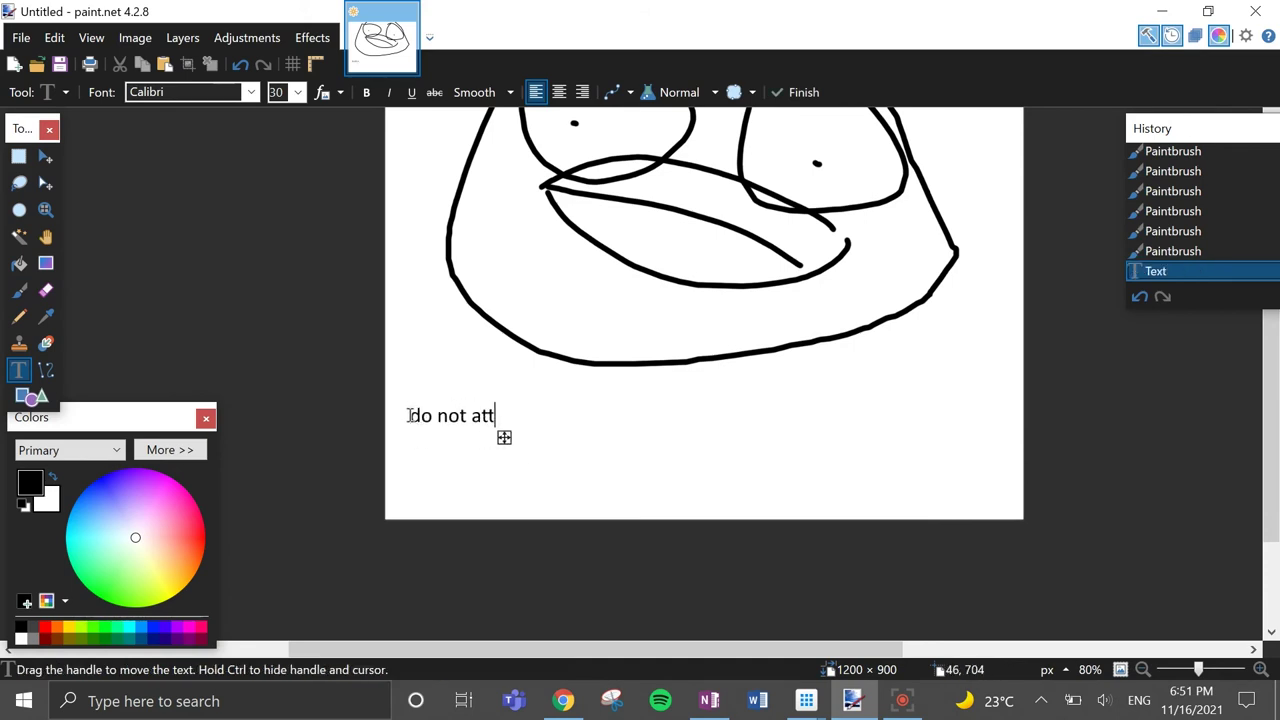
{"action": "type", "text": "ac monkeys or"}
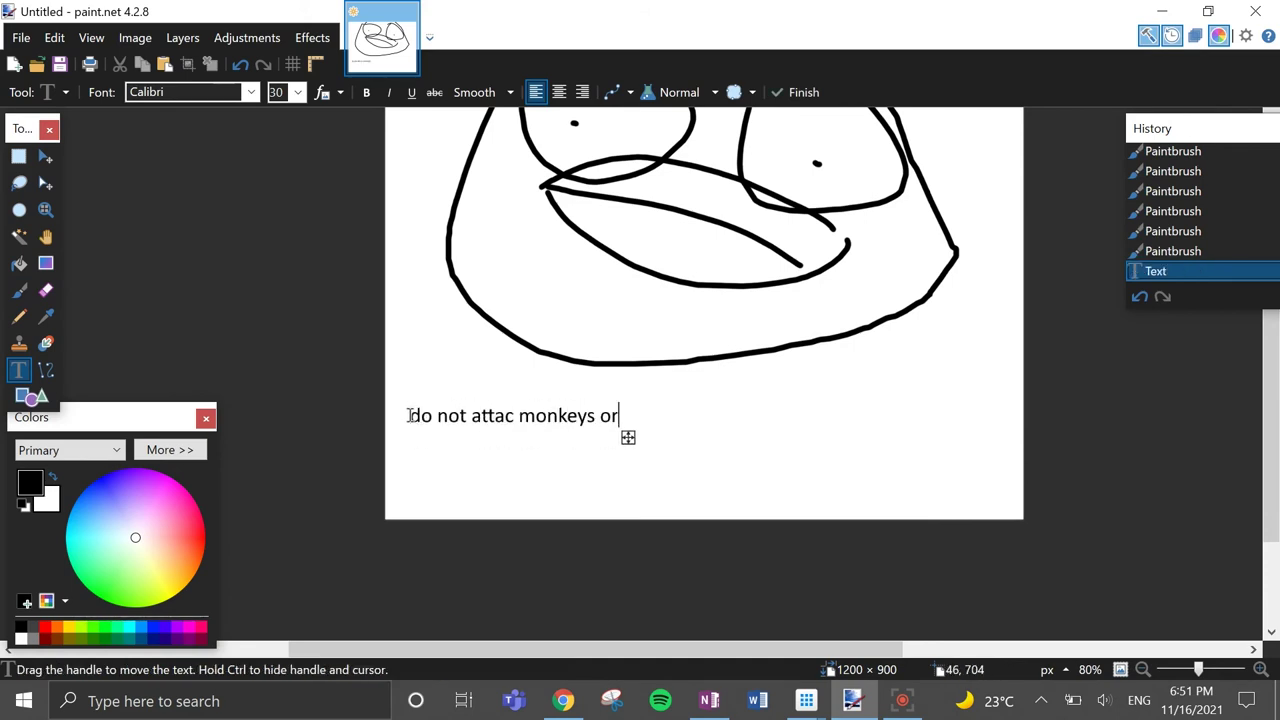
{"action": "type", "text": " they will be "}
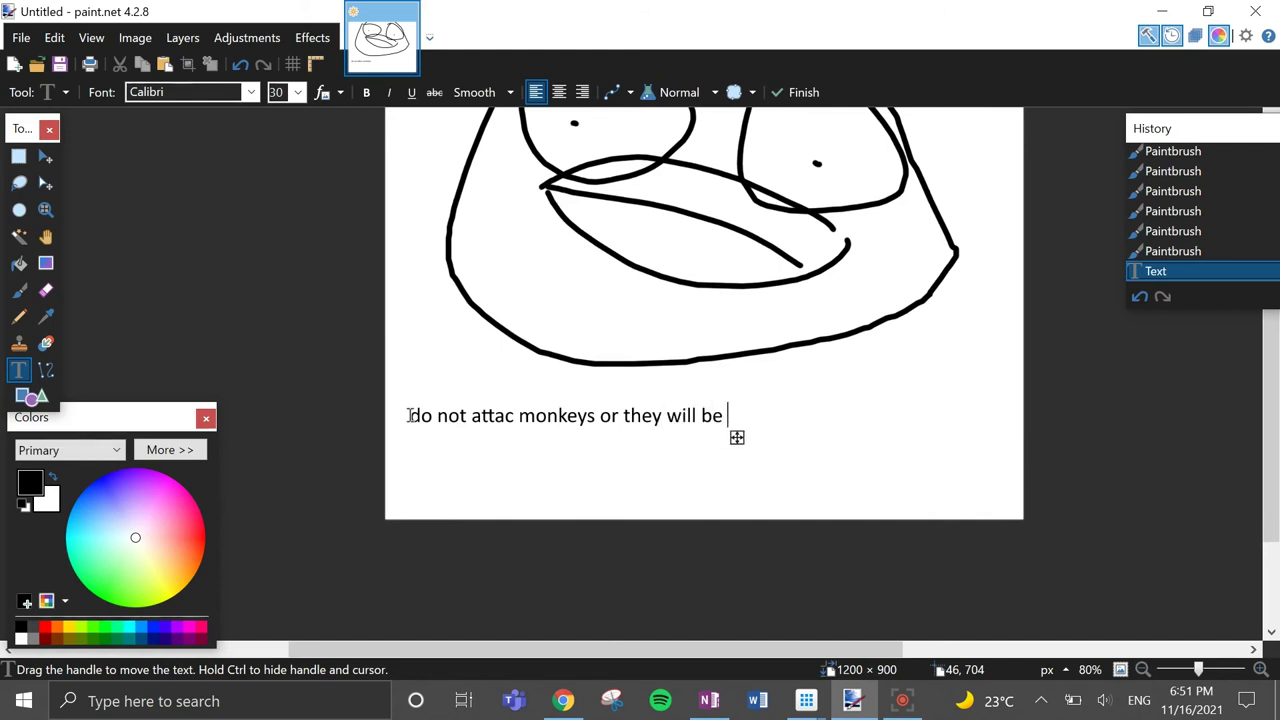
{"action": "type", "text": "forced to"}
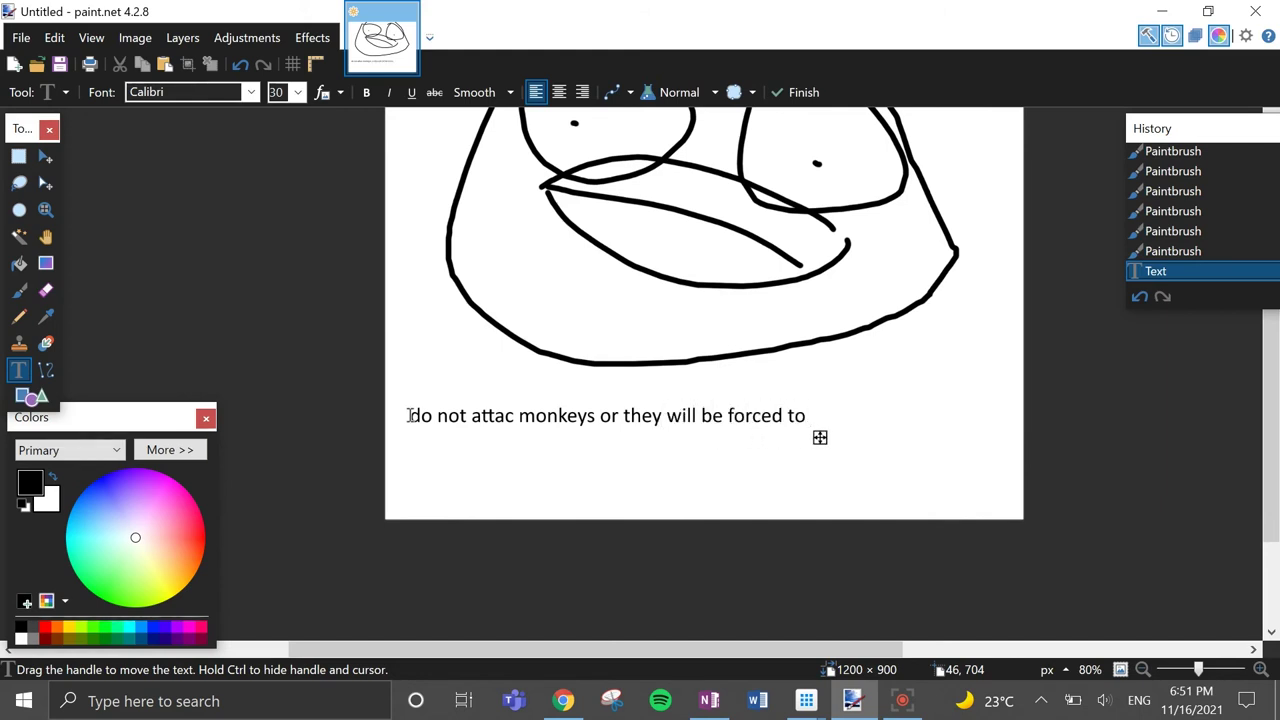
{"action": "type", "text": " eat you as they think you"}
{"action": "scroll", "coordinate": [409, 415], "scroll_direction": "up", "scroll_amount": 1}
{"action": "scroll", "coordinate": [409, 415], "scroll_direction": "right", "scroll_amount": 4}
{"action": "type", "text": "you are"}
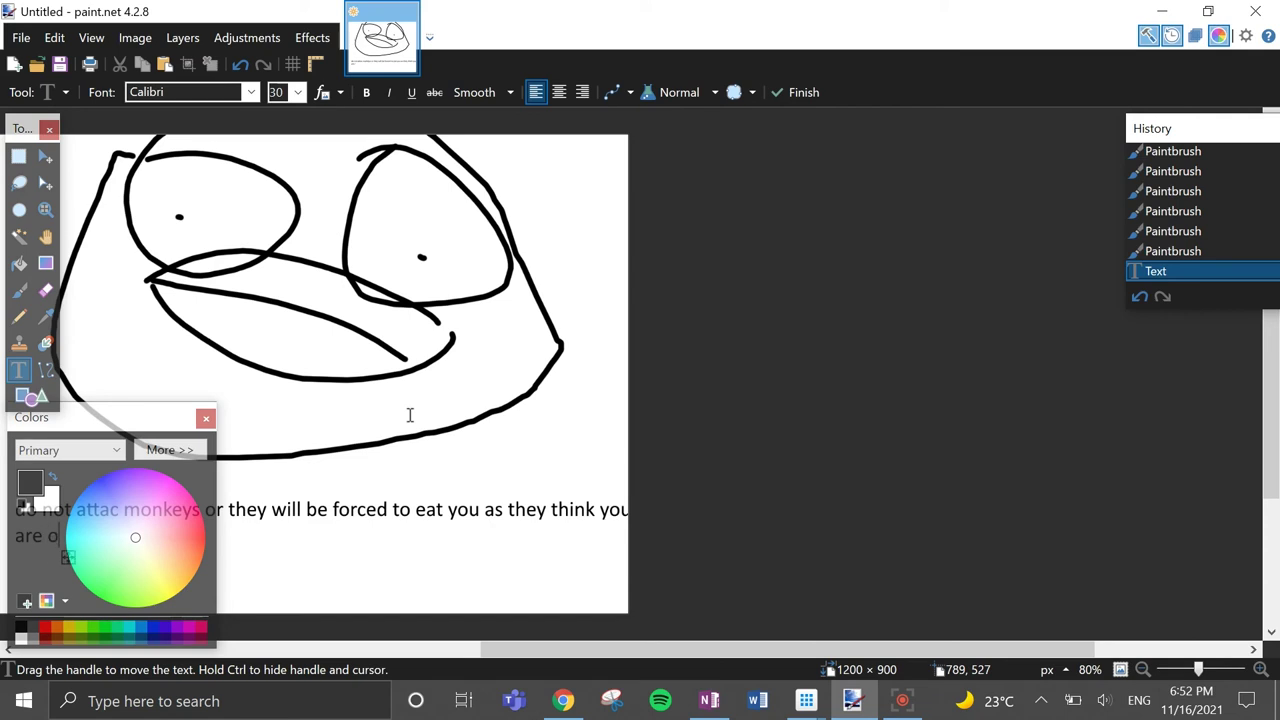
{"action": "type", "text": " monkey"}
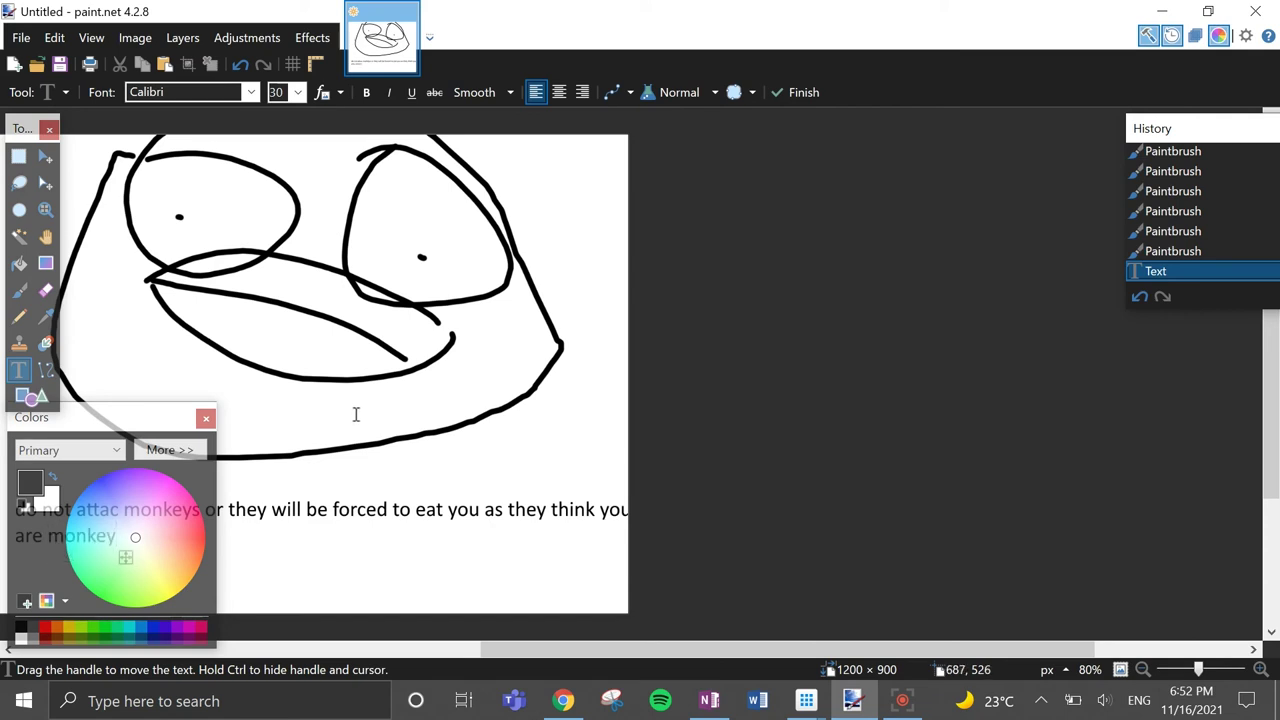
Start a new text reading "monkey" between the face's chin and the long caption, near the canvas's left side.
{"action": "scroll", "coordinate": [355, 440], "scroll_direction": "down", "scroll_amount": 1}
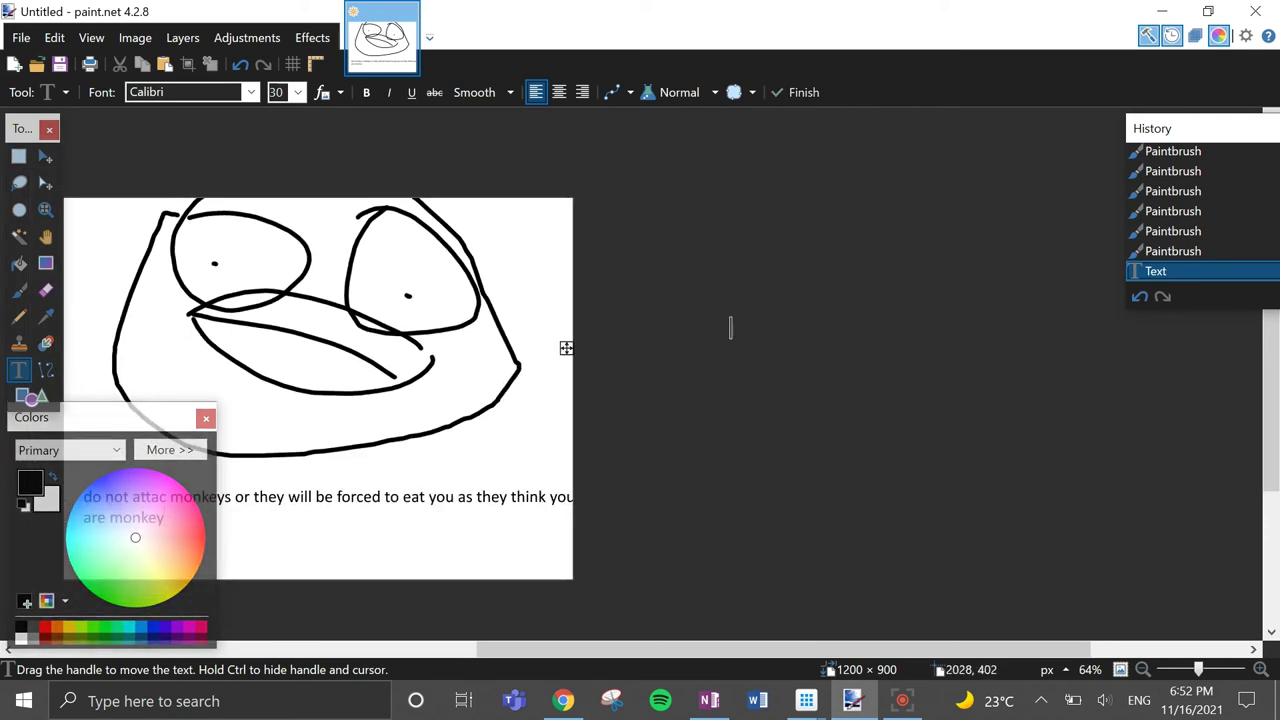
{"action": "scroll", "coordinate": [391, 277], "scroll_direction": "left", "scroll_amount": 3}
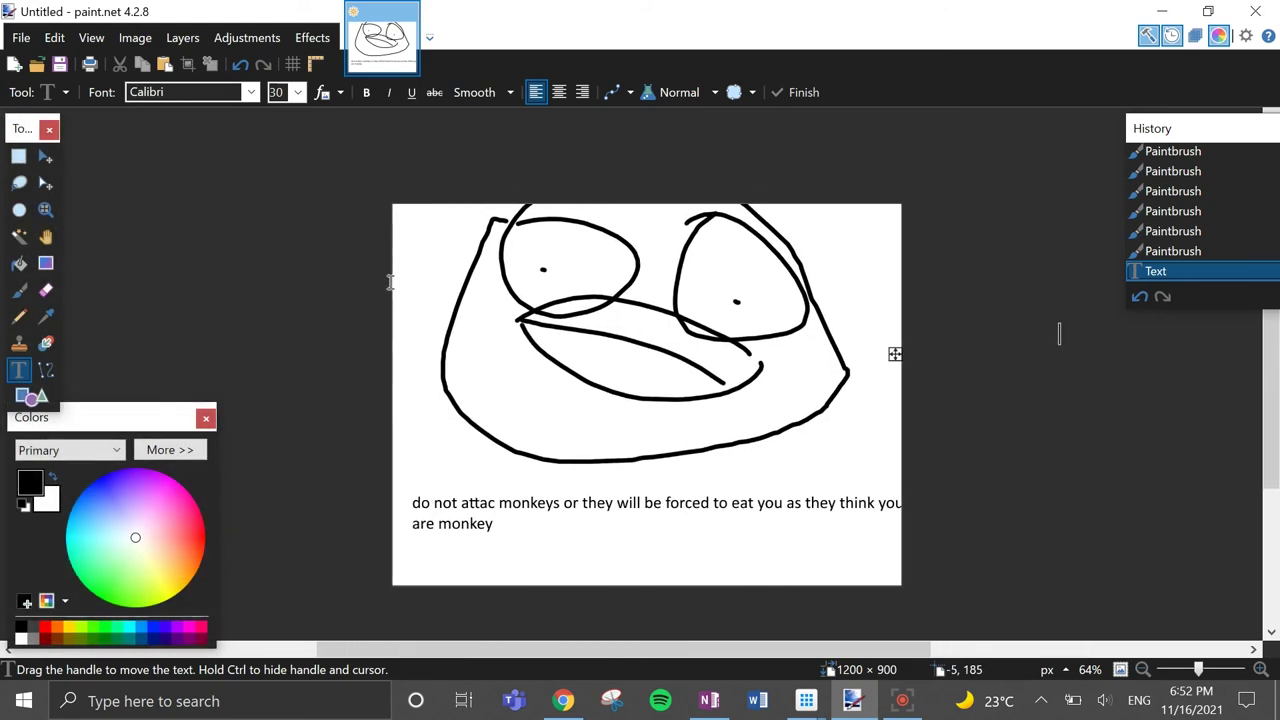
{"action": "scroll", "coordinate": [483, 484], "scroll_direction": "up", "scroll_amount": 1}
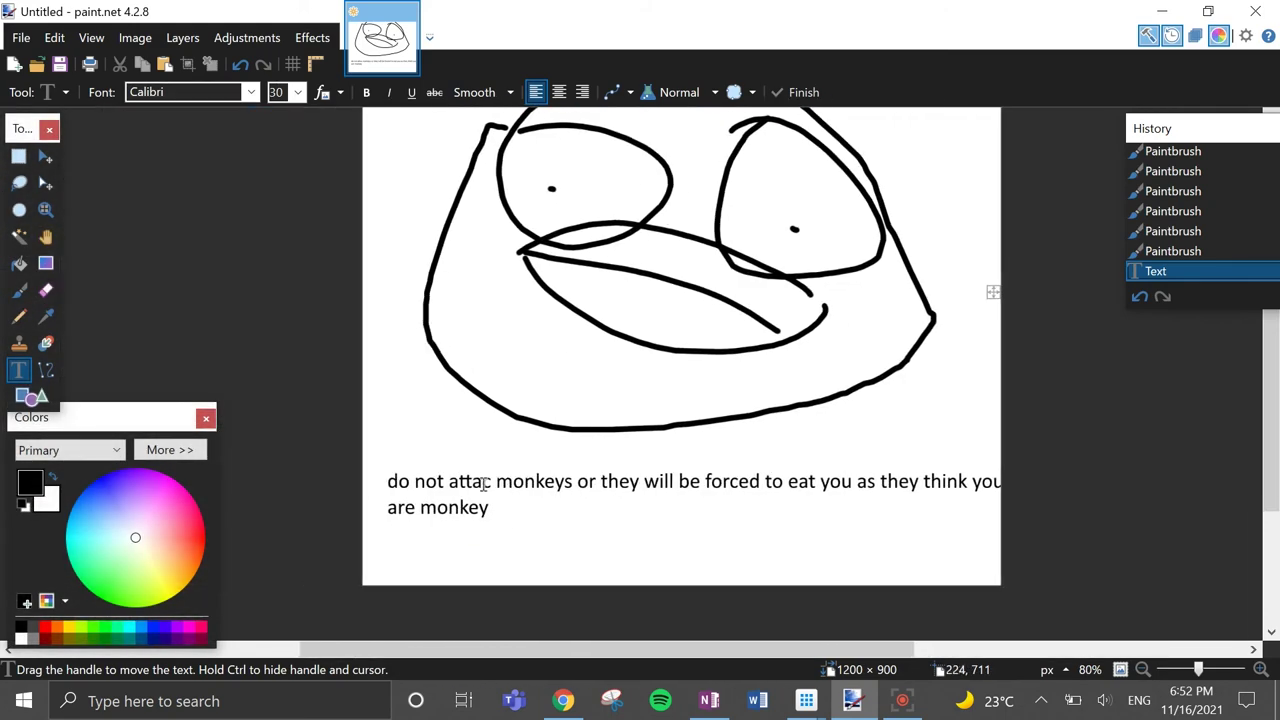
{"action": "left_click", "coordinate": [433, 426]}
{"action": "type", "text": "monkey"}
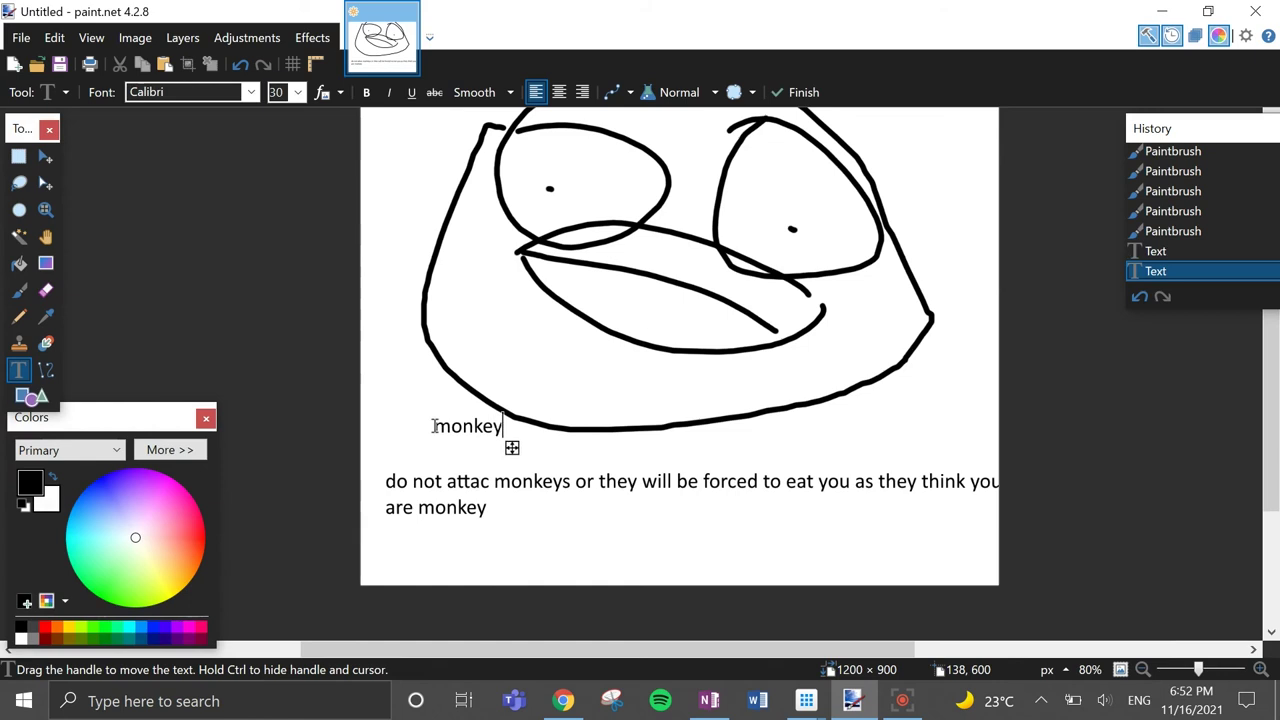
{"action": "type", "text": " law"}
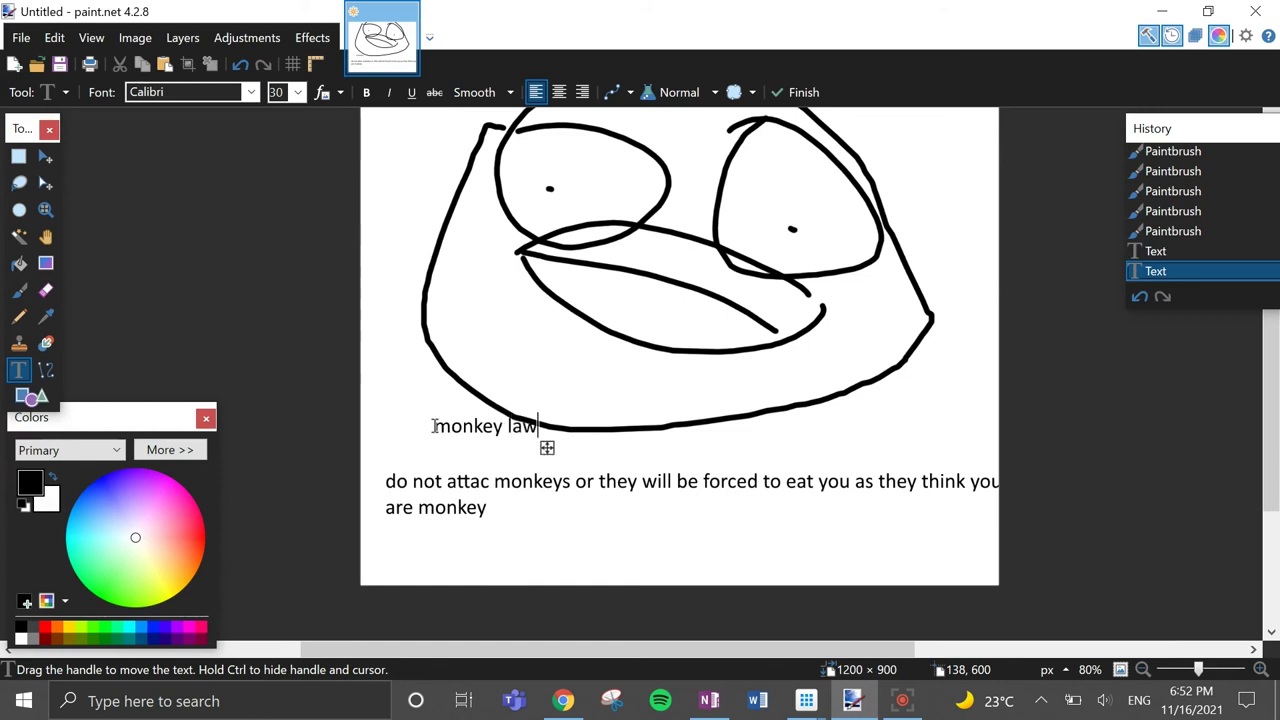
{"action": "key", "text": "BackSpace"}
{"action": "key", "text": "BackSpace"}
{"action": "key", "text": "BackSpace"}
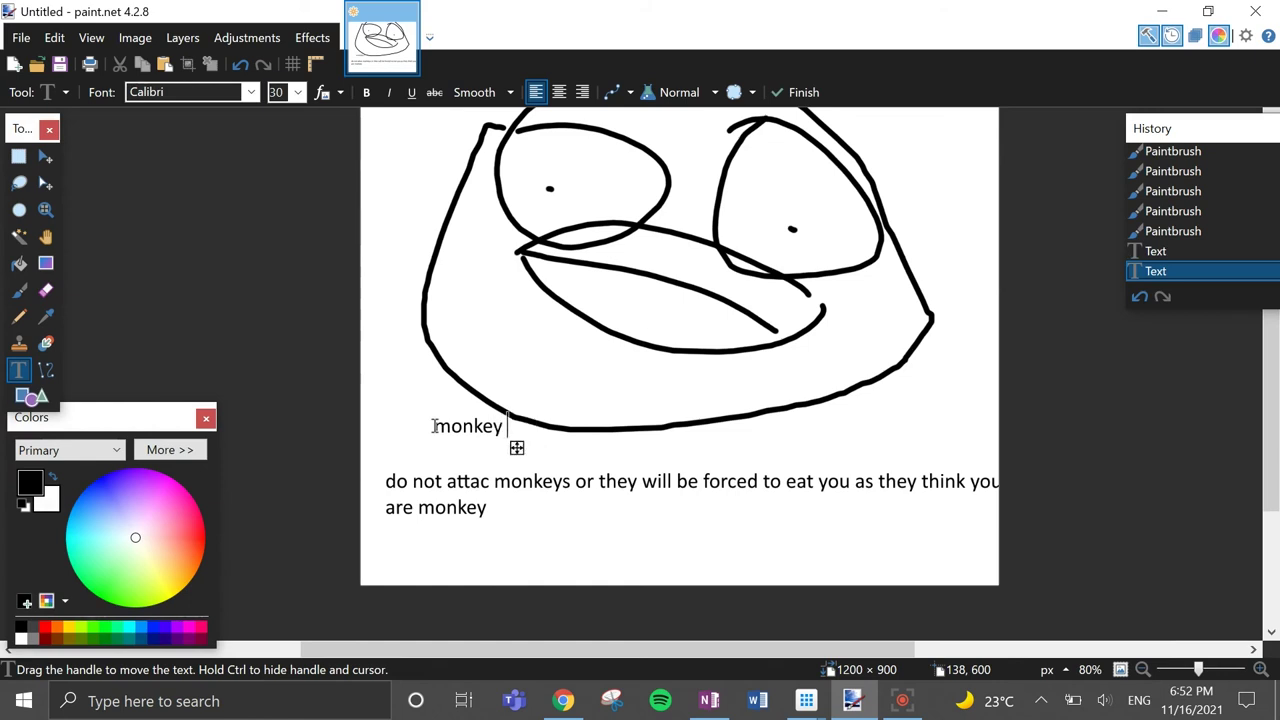
{"action": "type", "text": "rules"}
{"action": "key", "text": "BackSpace"}
{"action": "key", "text": "BackSpace"}
{"action": "key", "text": "BackSpace"}
Complete the text as "monkey logic" and, after a wide gap, add "monkey logic like the rappe" on the same line.
{"action": "type", "text": "lo "}
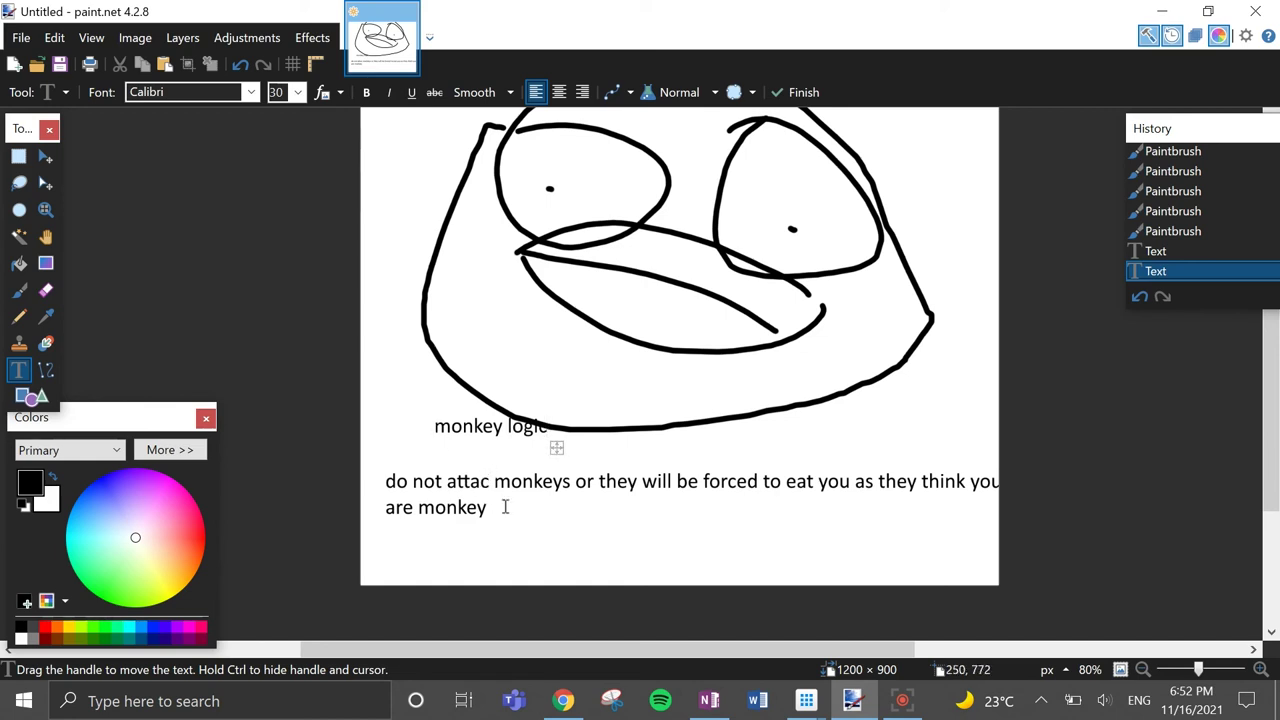
{"action": "type", "text": "                     monkey logic like the rappe"}
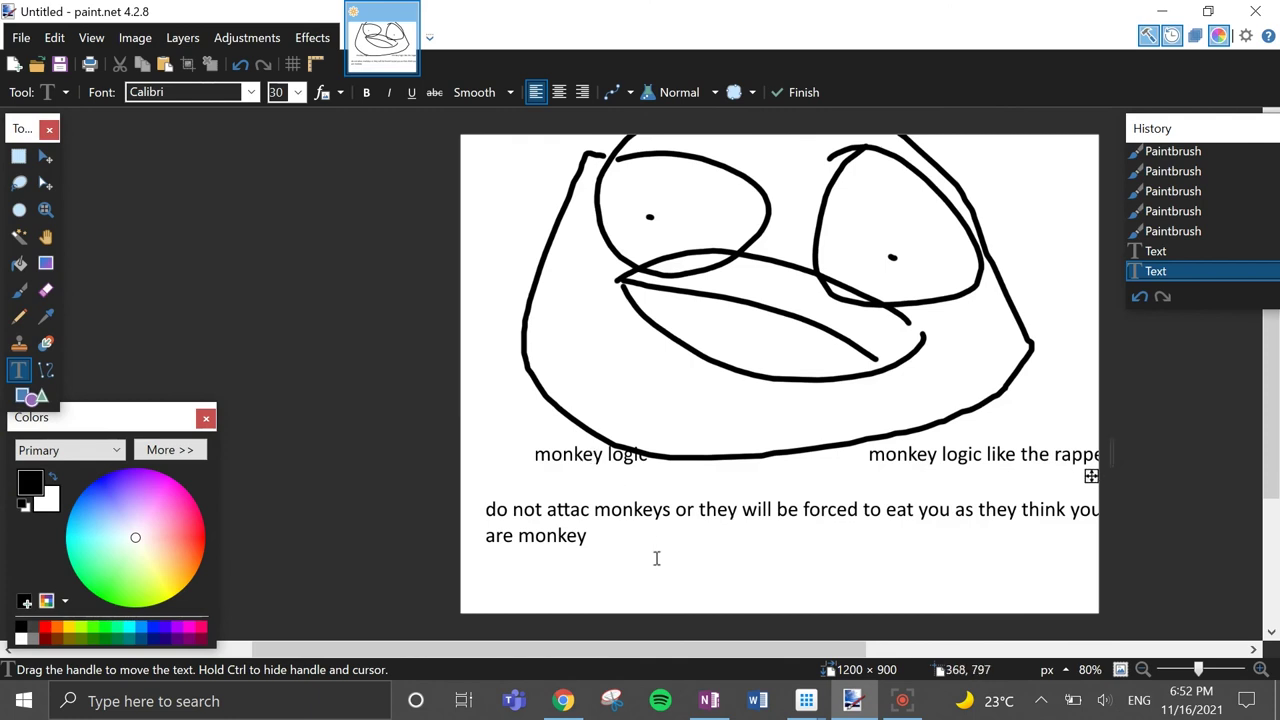
Write "he he" and, after a gap, "subscribe for monkey p**n" below the caption, and circle the latter with a black brush stroke.
{"action": "left_click", "coordinate": [657, 558]}
{"action": "type", "text": "The he"}
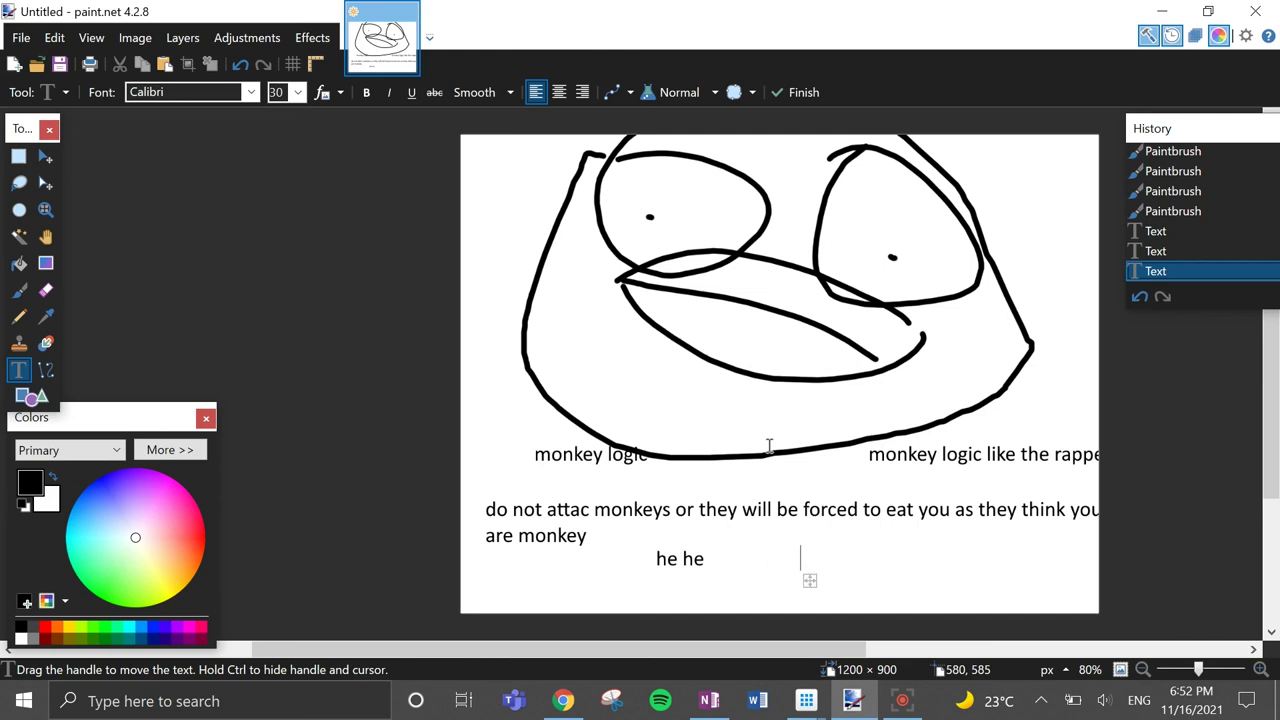
{"action": "type", "text": "             subscri"}
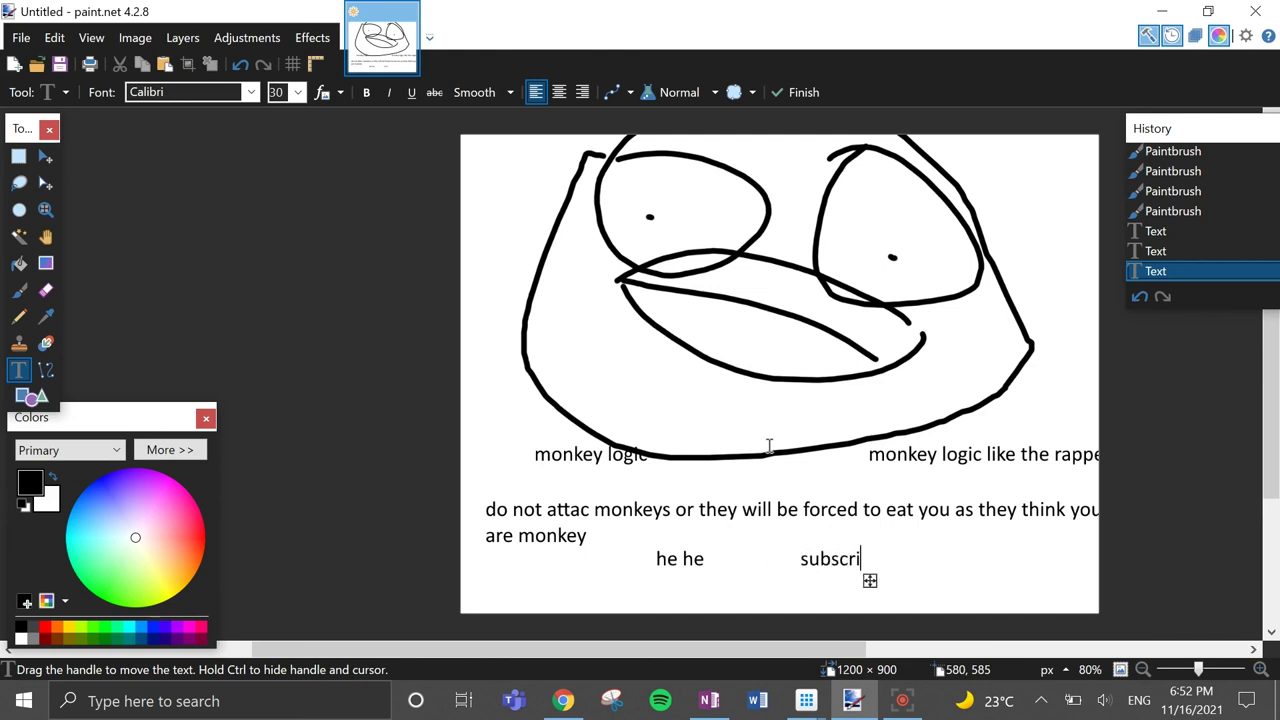
{"action": "type", "text": "be for mo"}
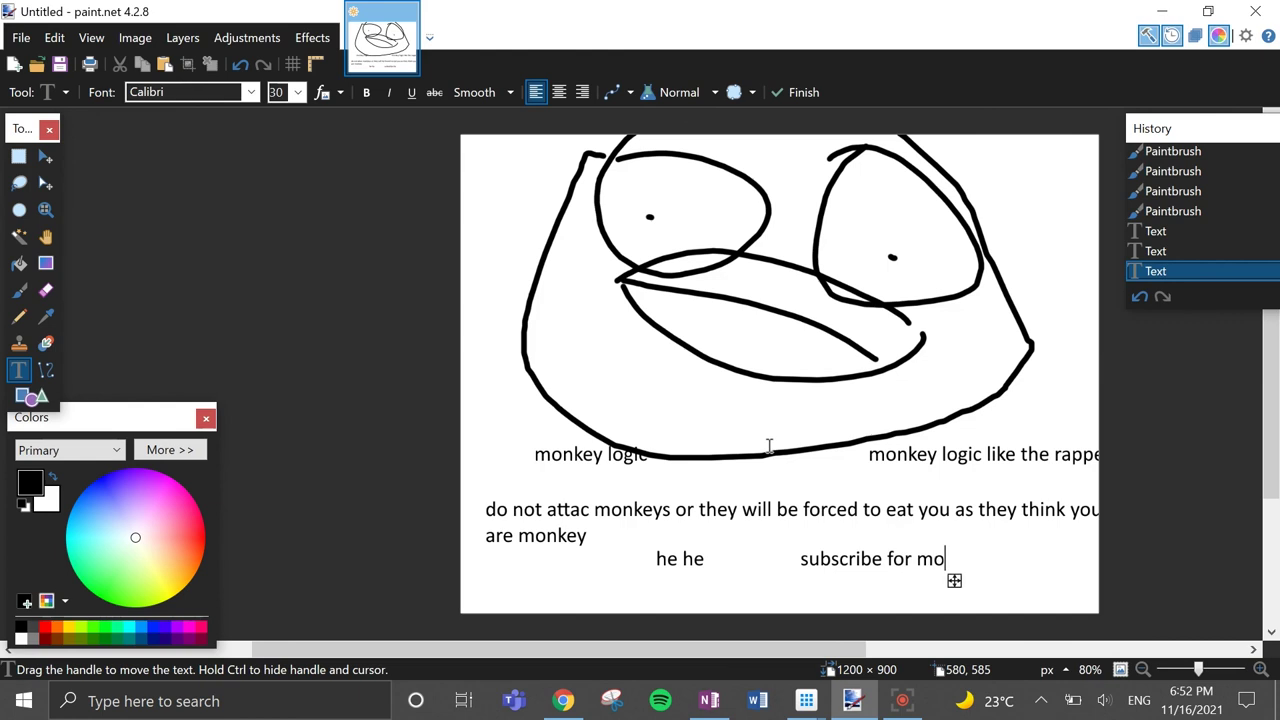
{"action": "type", "text": "nkey"}
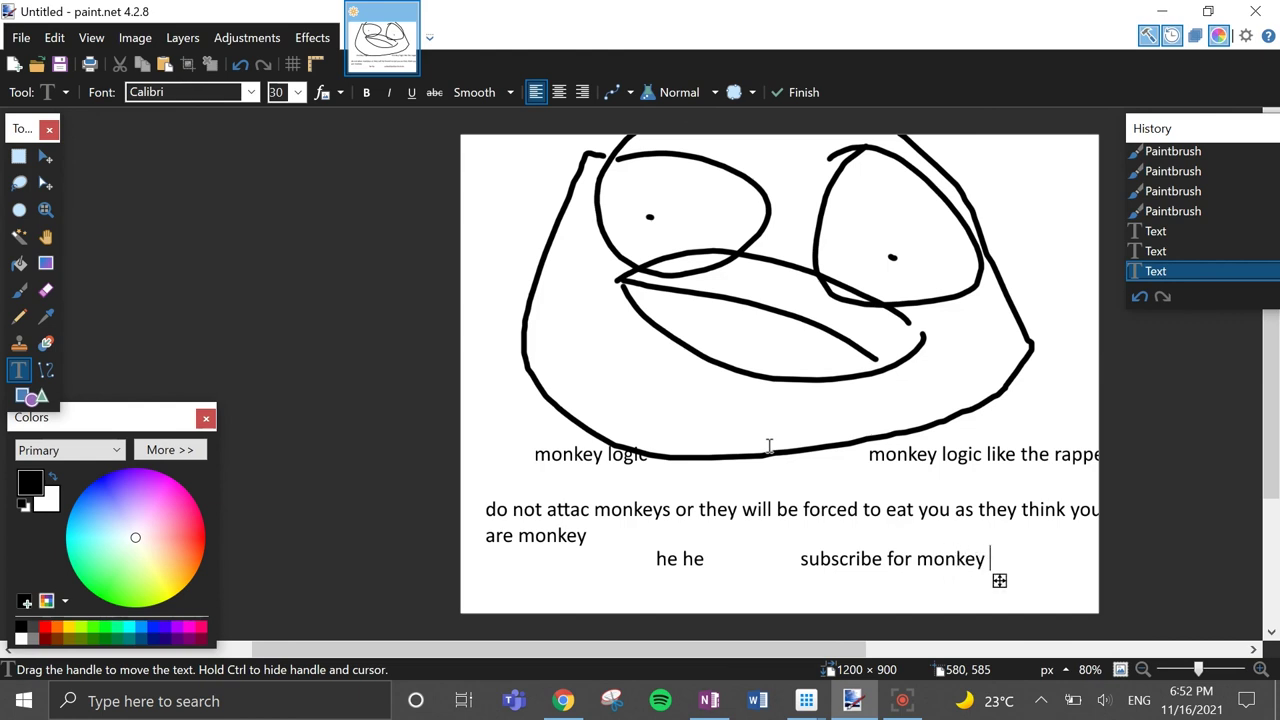
{"action": "type", "text": " p**n"}
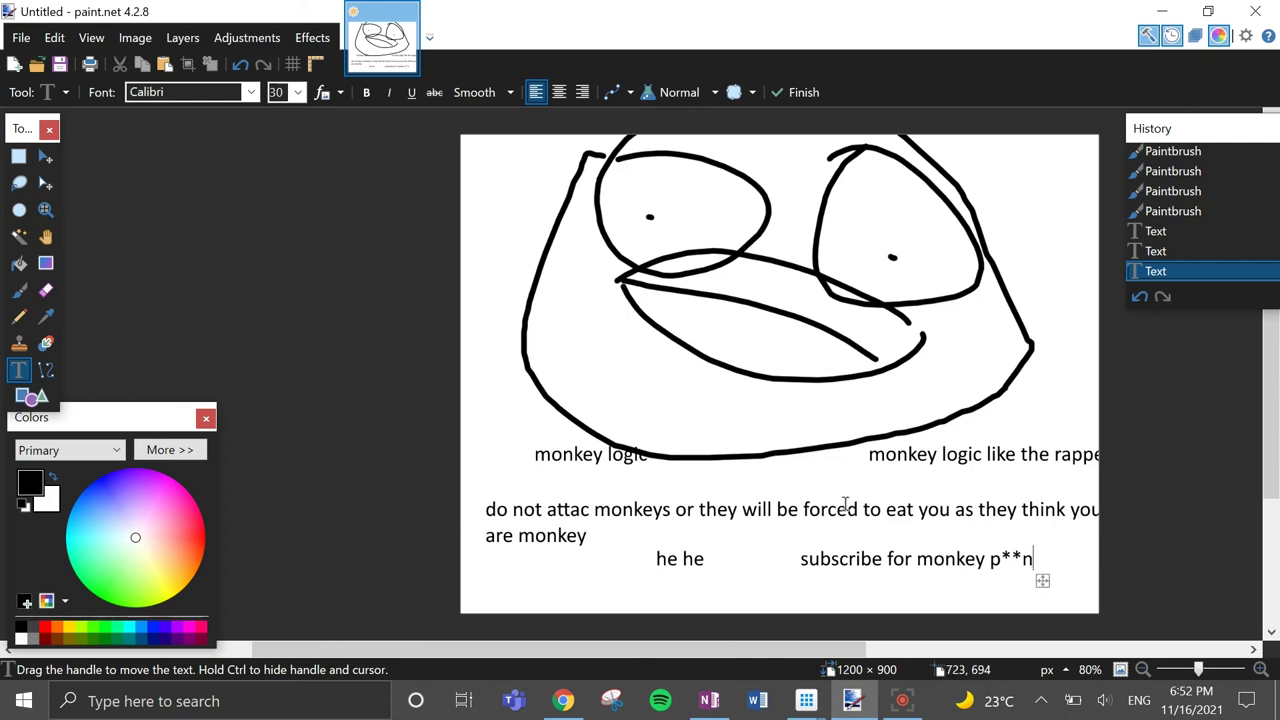
{"action": "left_click", "coordinate": [19, 290]}
{"action": "mouse_move", "coordinate": [762, 551]}
{"action": "left_mouse_down"}
{"action": "mouse_move", "coordinate": [1040, 548]}
{"action": "mouse_move", "coordinate": [1035, 585]}
{"action": "mouse_move", "coordinate": [872, 580]}
{"action": "mouse_move", "coordinate": [788, 569]}
{"action": "mouse_move", "coordinate": [779, 556]}
{"action": "left_mouse_up"}
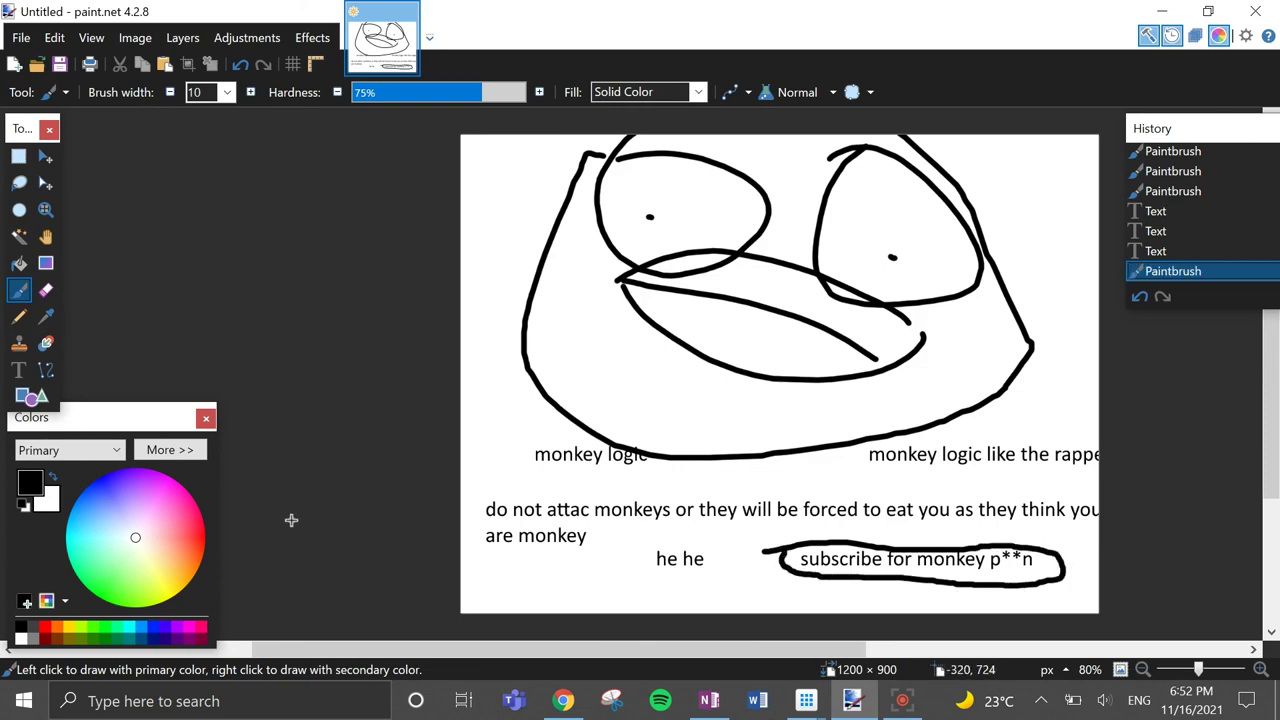